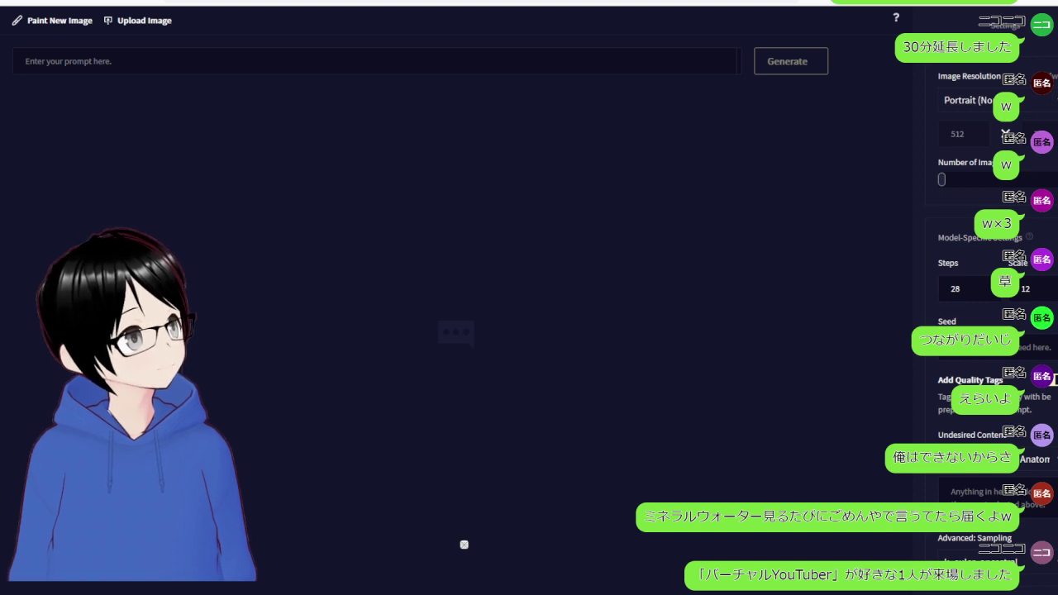
# - In PaintTool SAI, create a 1980 × 1080 pixel canvas with a white background and a second blank canvas in portrait orientation
pyautogui.hotkey('ctrl', 'n')
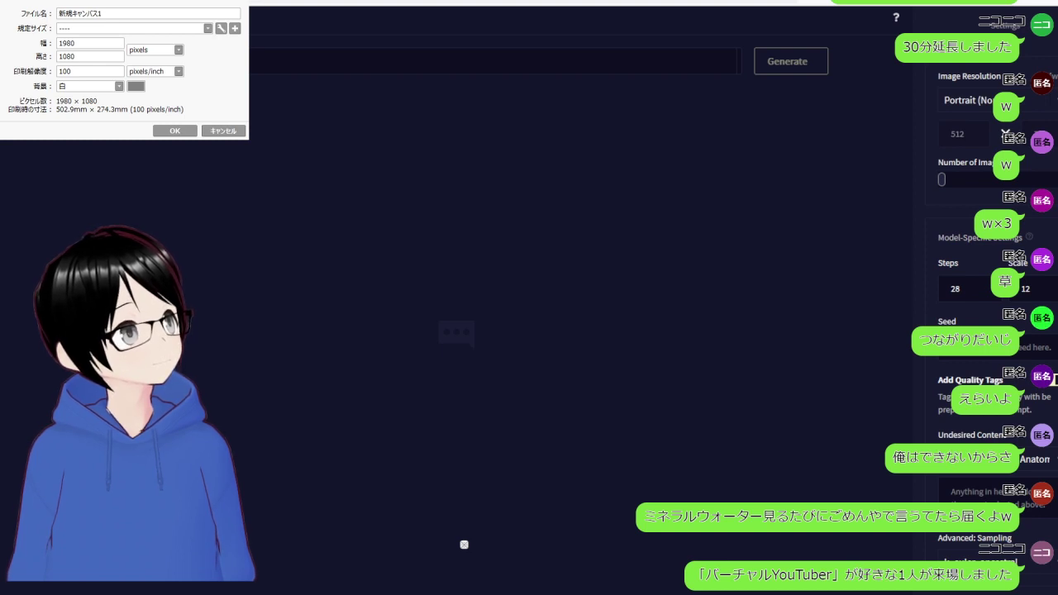
pyautogui.press('Return')
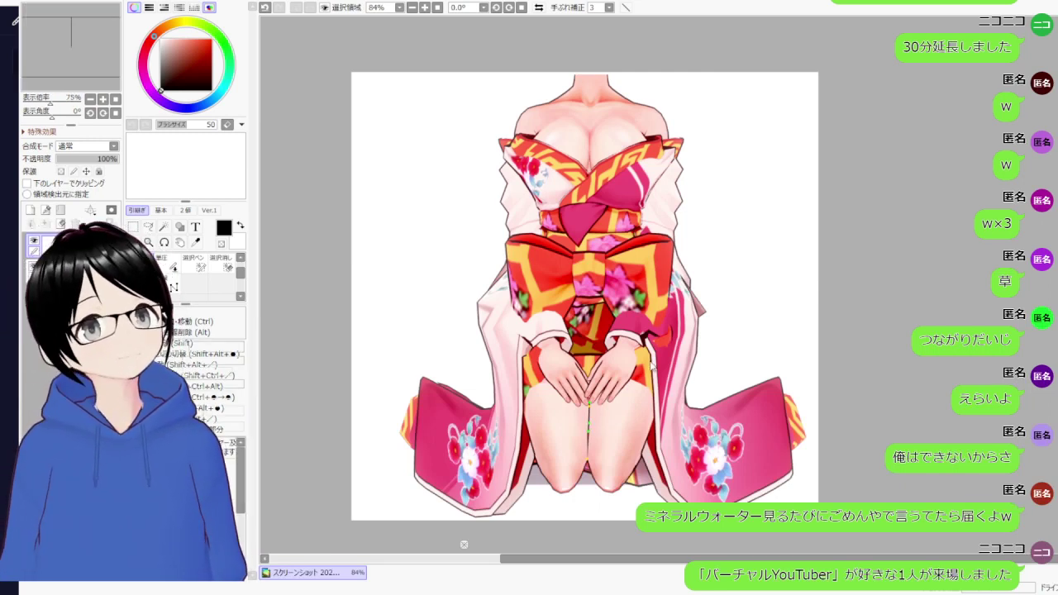
pyautogui.hotkey('ctrl', 'n')
pyautogui.scroll(2, 614, 231)
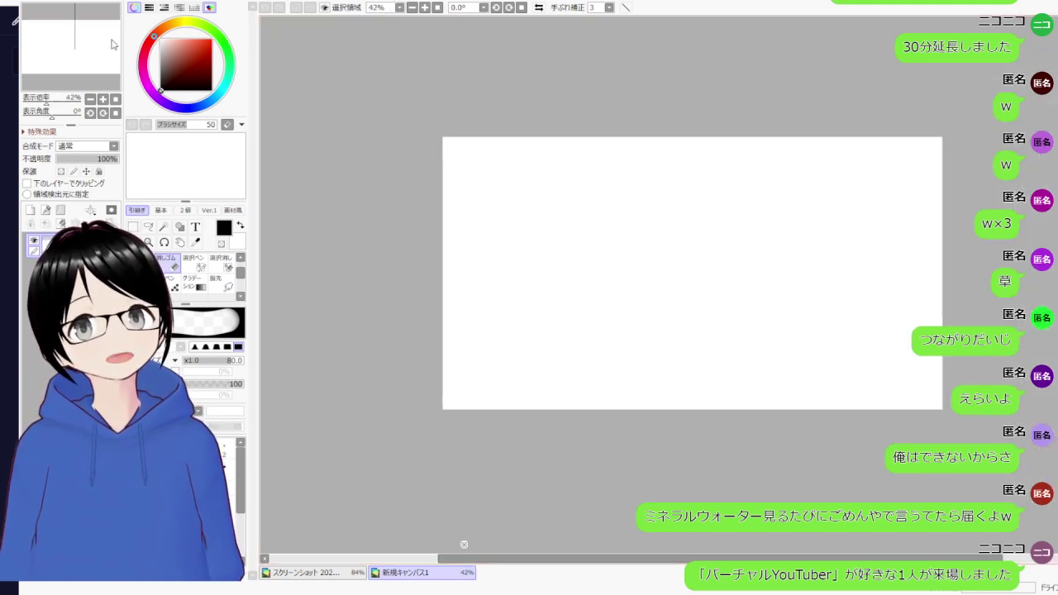
pyautogui.moveTo(457, 156); pyautogui.dragTo(411, 270)
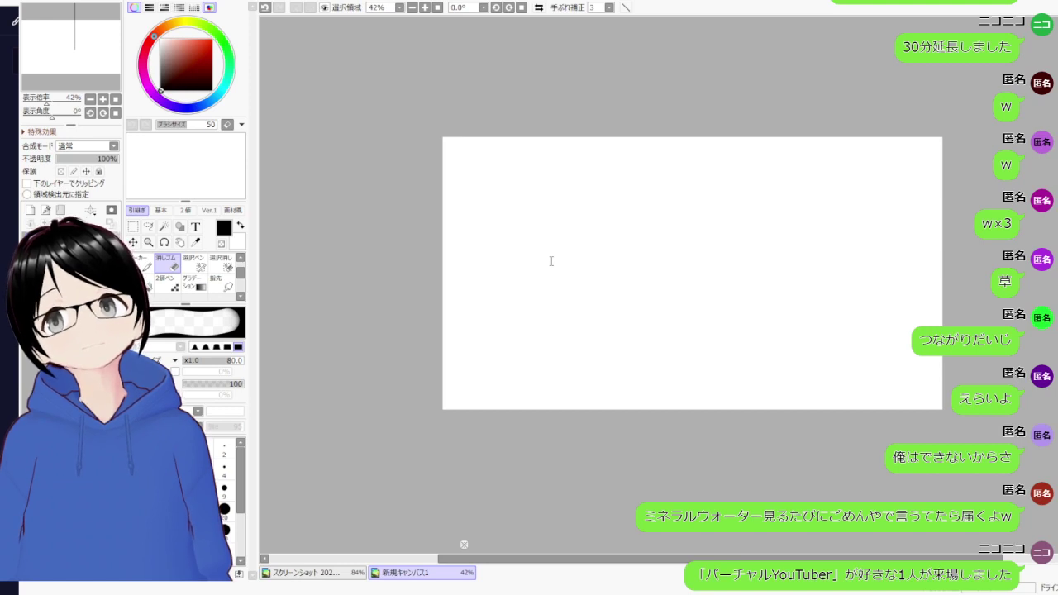
pyautogui.press('Return')
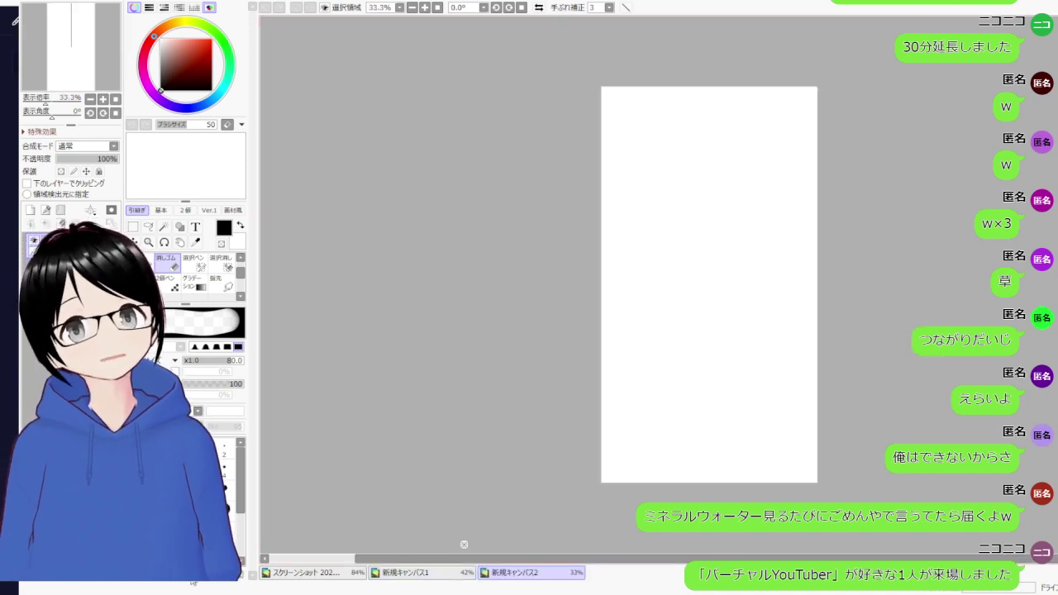
# - Draw a short vertical test line on a linework layer in the portrait canvas, and undo it
pyautogui.click(297, 573)
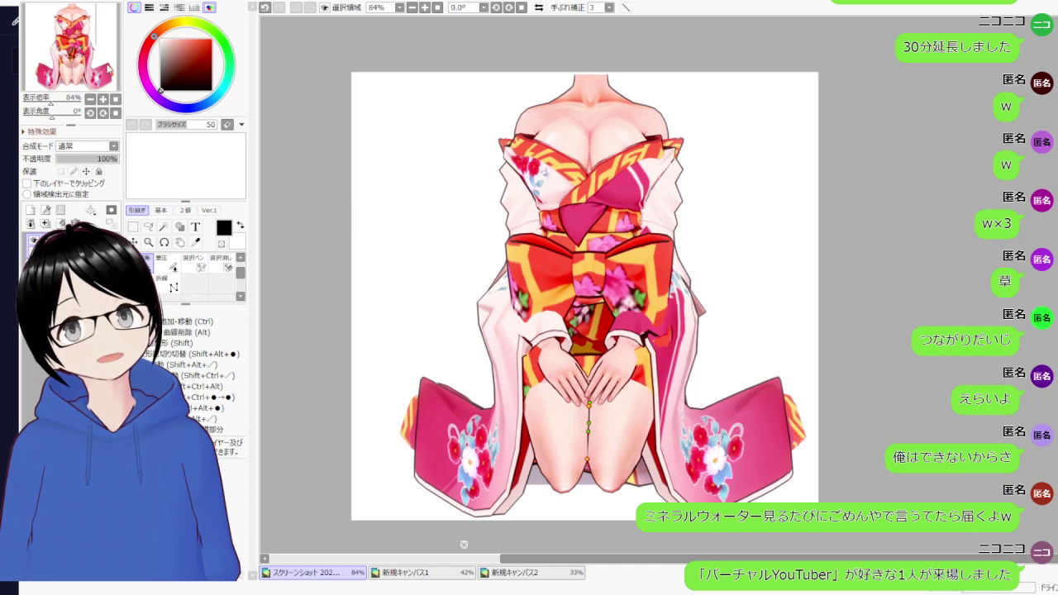
pyautogui.click(507, 574)
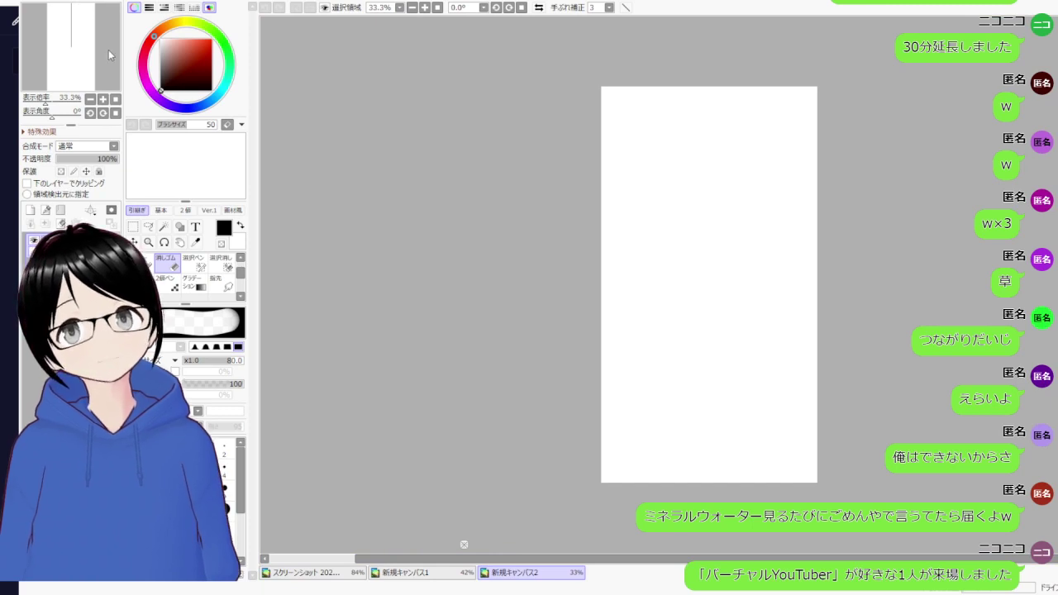
pyautogui.moveTo(694, 213); pyautogui.dragTo(694, 234)
pyautogui.scroll(7, 707, 226)
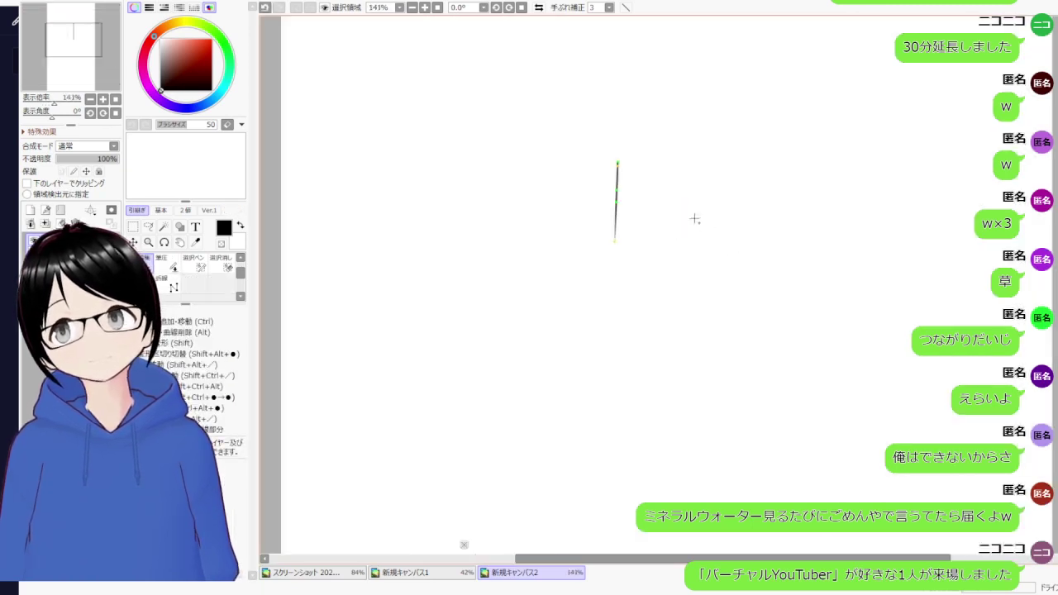
pyautogui.scroll(-6, 577, 191)
pyautogui.hotkey('ctrl', 'z')
pyautogui.hotkey('ctrl', 'z')
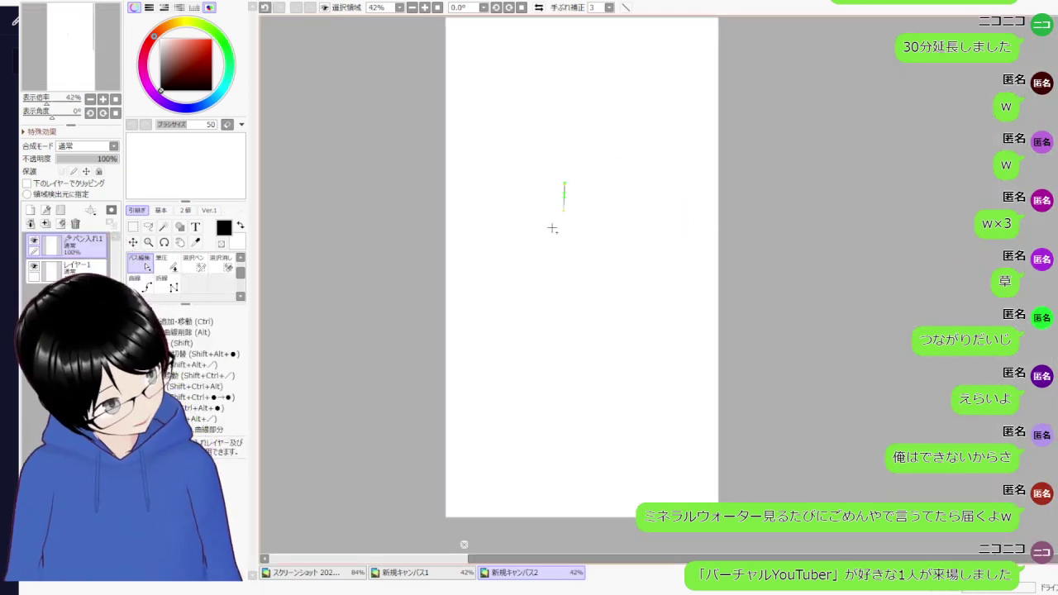
pyautogui.hotkey('ctrl', 'z')
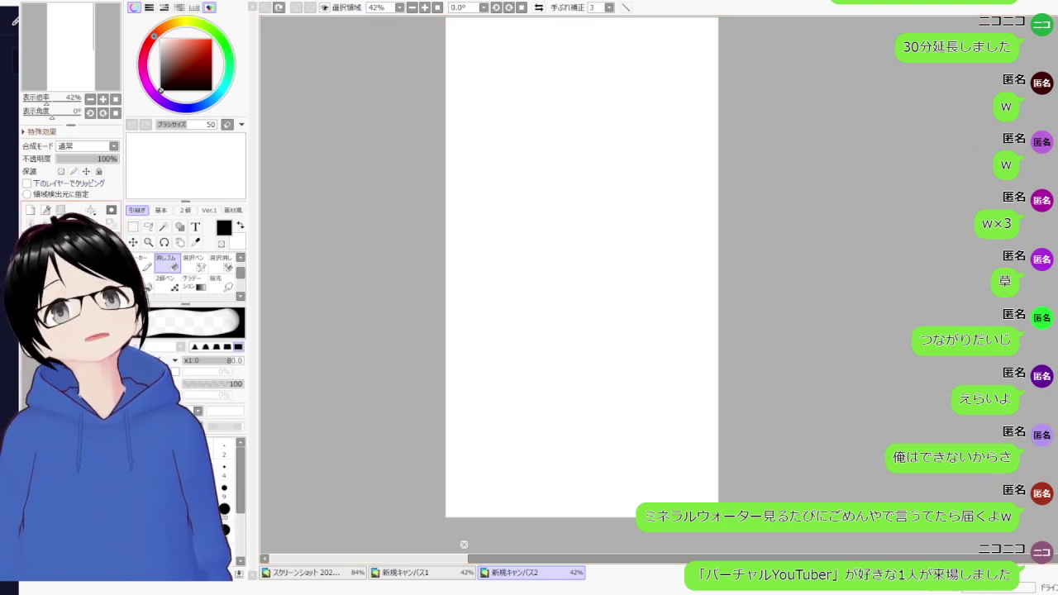
# - Return to the screenshot document with the kimono artwork and add a new linework layer
pyautogui.click(313, 573)
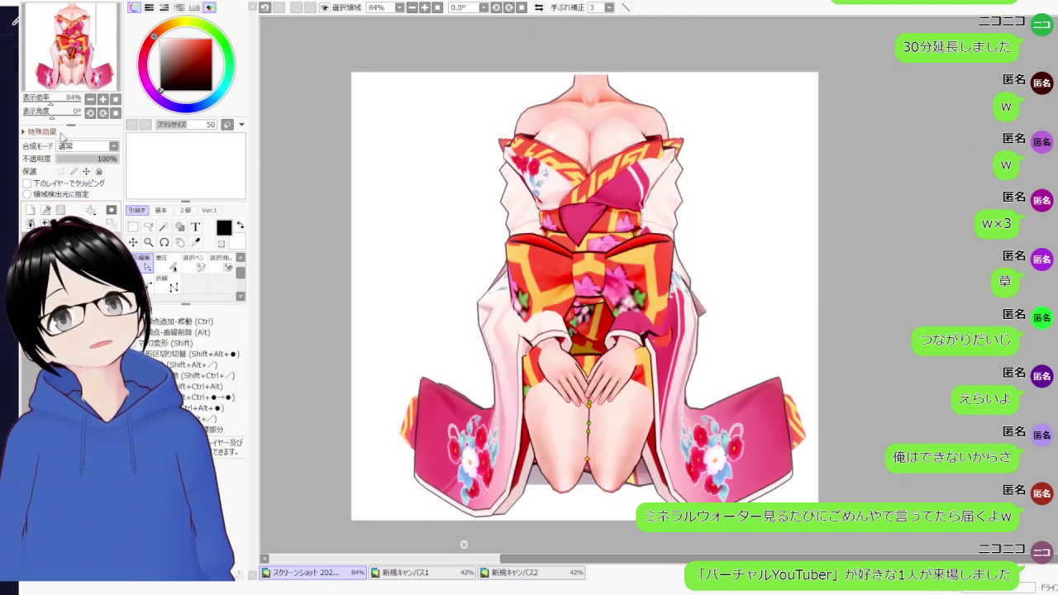
pyautogui.press('super+Down')
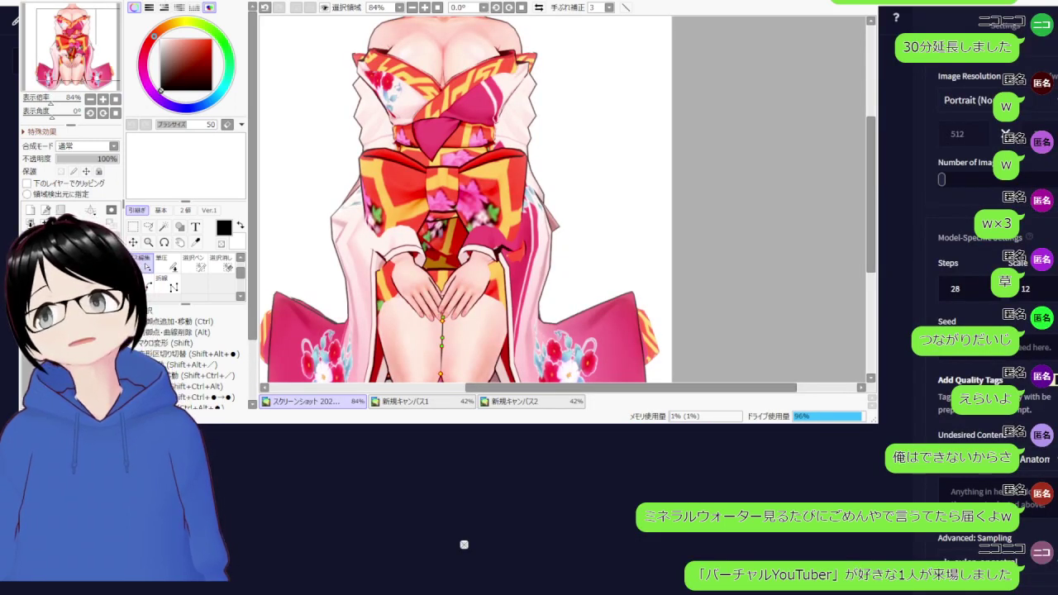
pyautogui.press('super+Up')
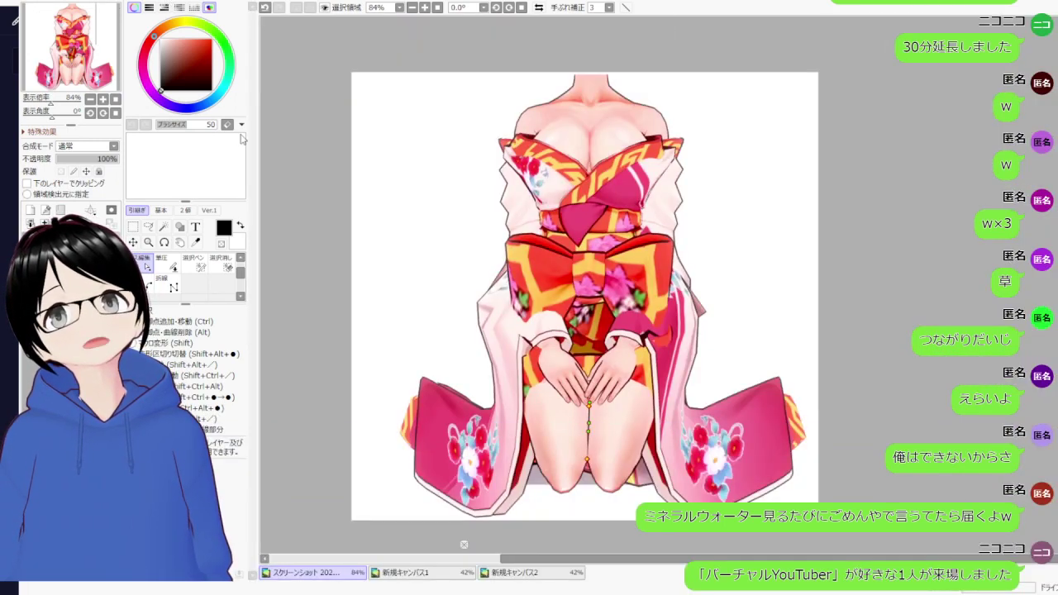
pyautogui.click(74, 236)
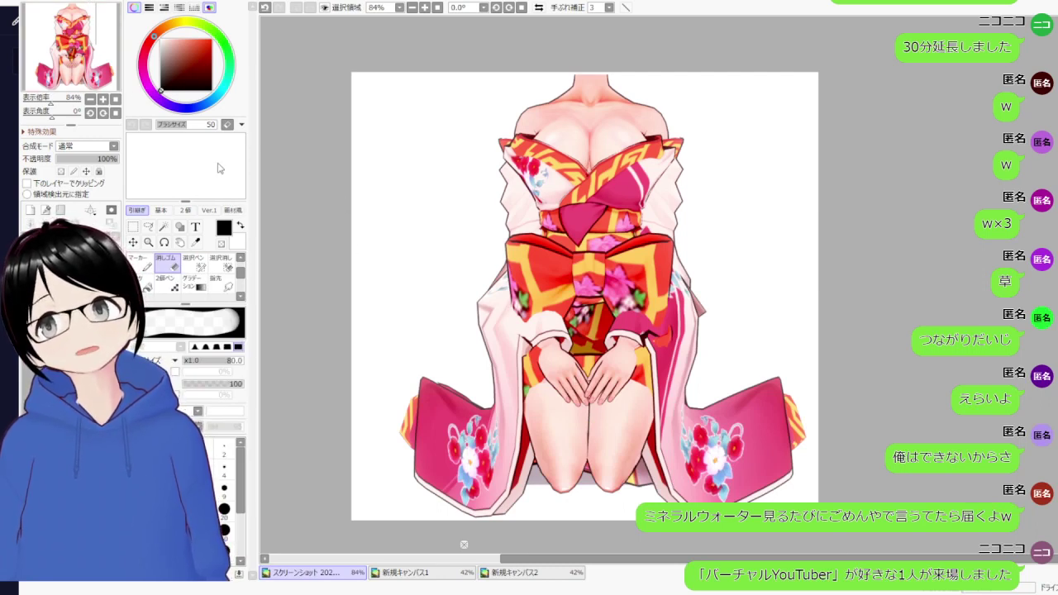
pyautogui.click(46, 211)
# - Examine the kimono artwork up close, covering the sleeves, bow, hands and lower hem, and then as a whole
pyautogui.scroll(5, 465, 307)
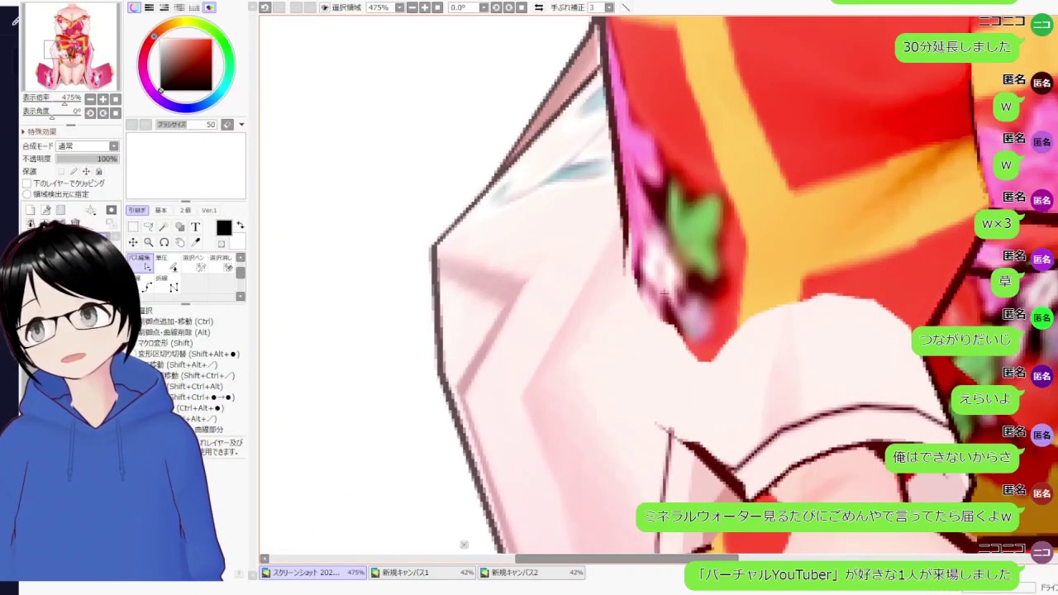
pyautogui.scroll(-7, 767, 389)
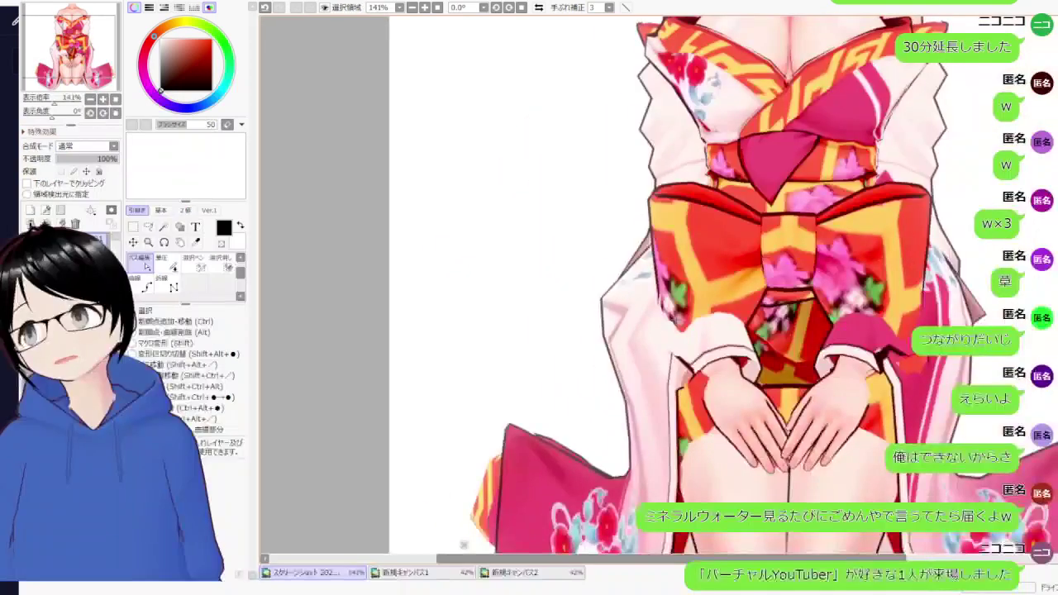
pyautogui.scroll(5, 766, 388)
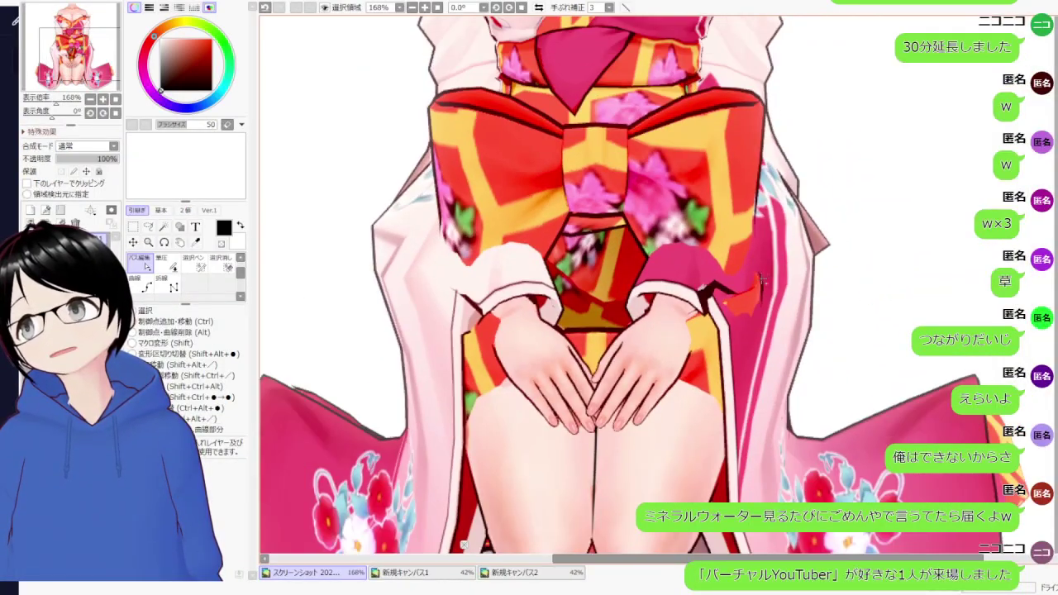
pyautogui.scroll(-1, 765, 278)
pyautogui.scroll(-5, 762, 282)
pyautogui.scroll(6, 662, 355)
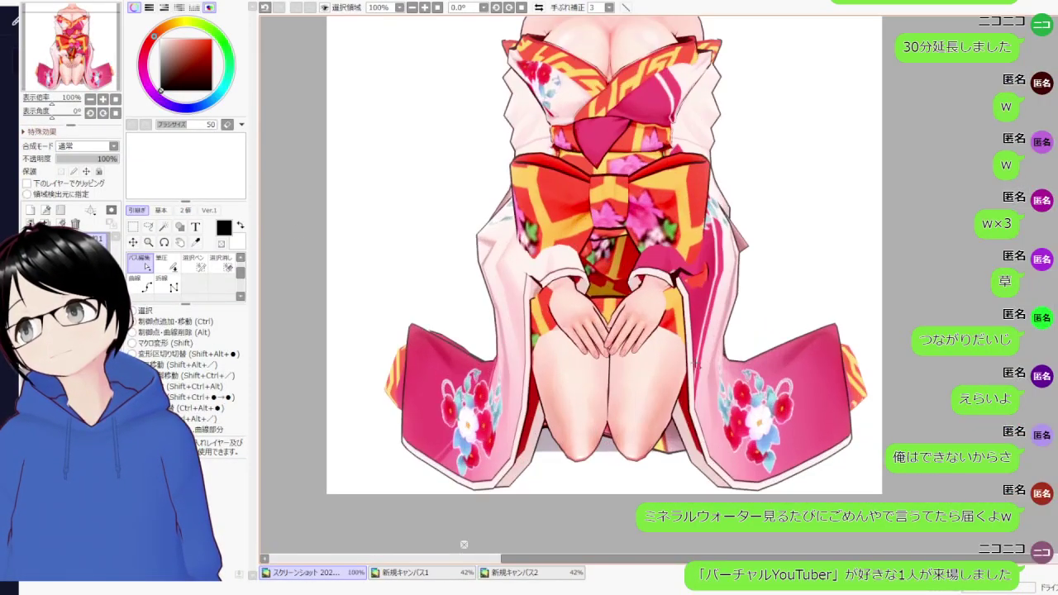
pyautogui.scroll(1, 639, 362)
pyautogui.scroll(-5, 711, 400)
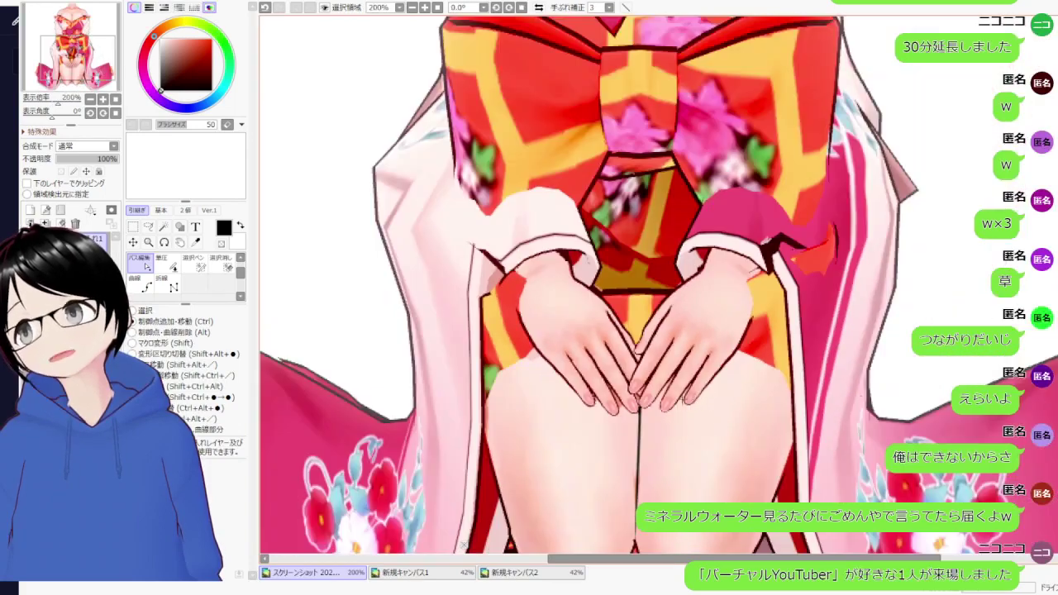
pyautogui.scroll(3, 665, 160)
pyautogui.scroll(2, 665, 159)
pyautogui.scroll(-3, 488, 521)
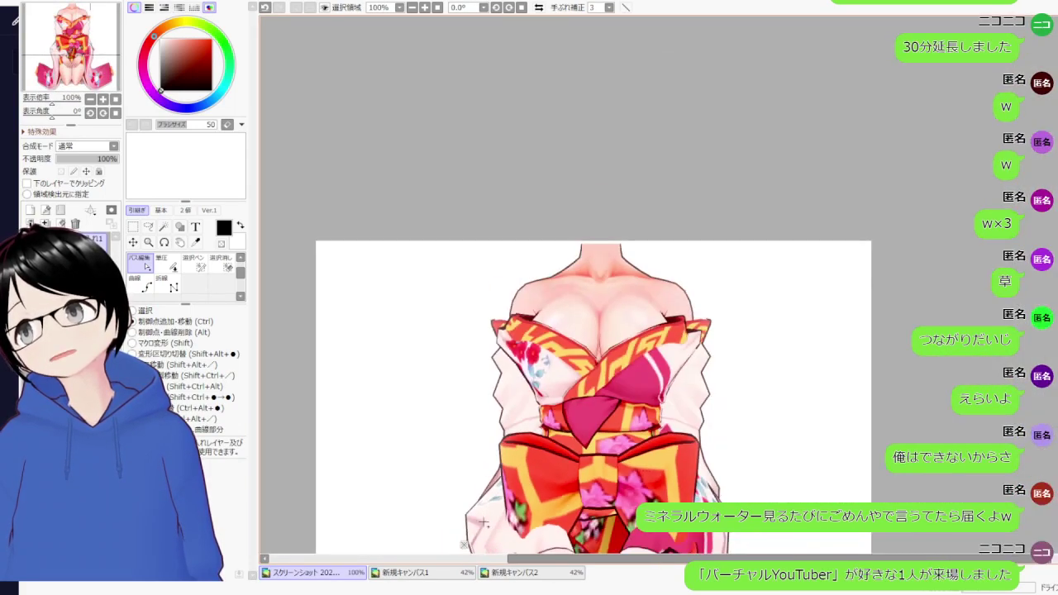
pyautogui.scroll(3, 488, 513)
pyautogui.scroll(-1, 463, 546)
pyautogui.scroll(-4, 475, 547)
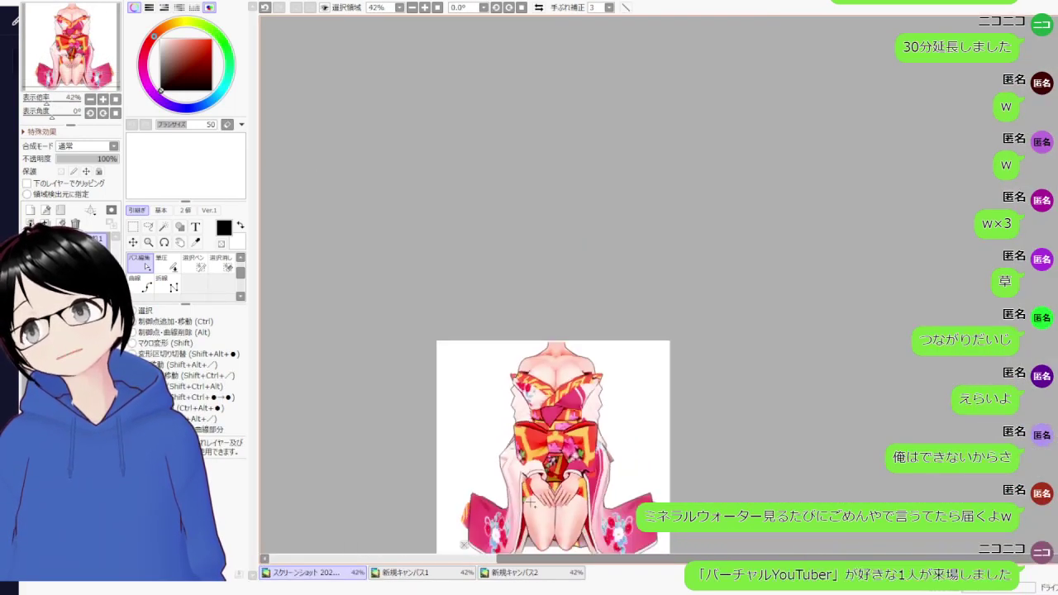
pyautogui.scroll(3, 488, 562)
pyautogui.scroll(3, 511, 569)
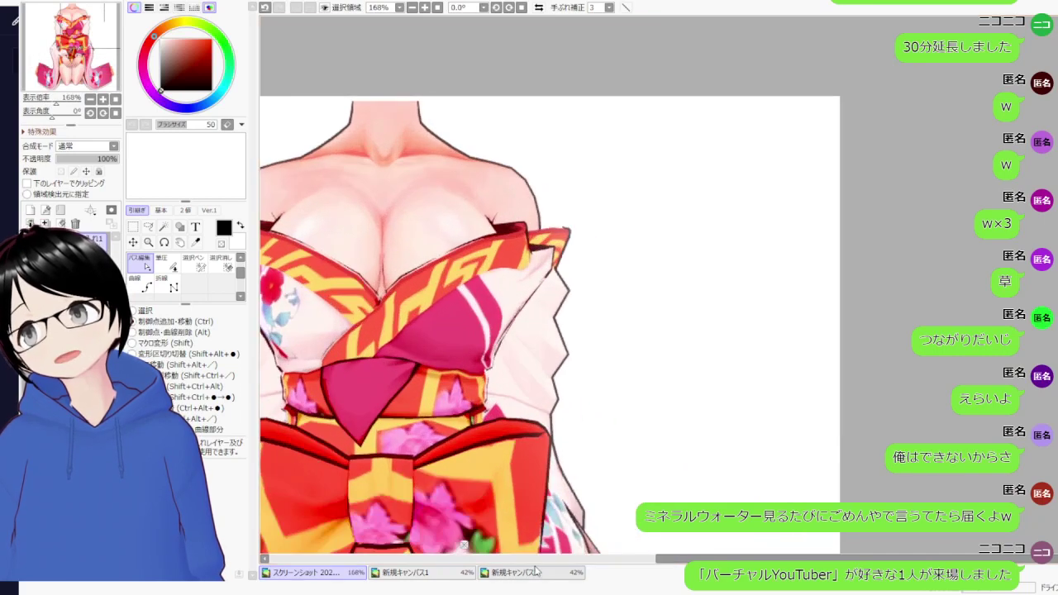
pyautogui.scroll(-3, 568, 371)
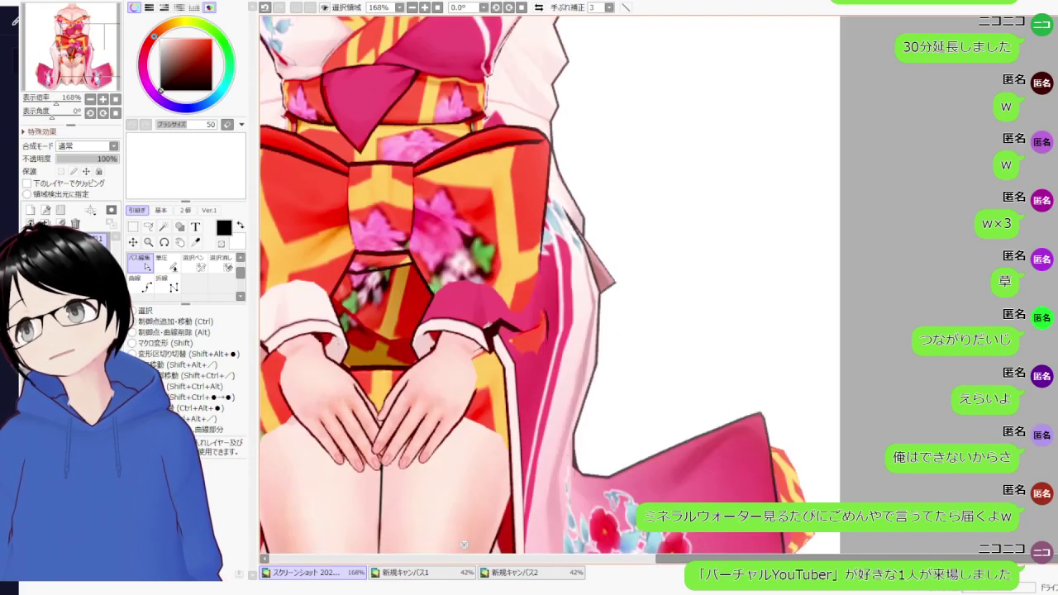
pyautogui.scroll(2, 568, 372)
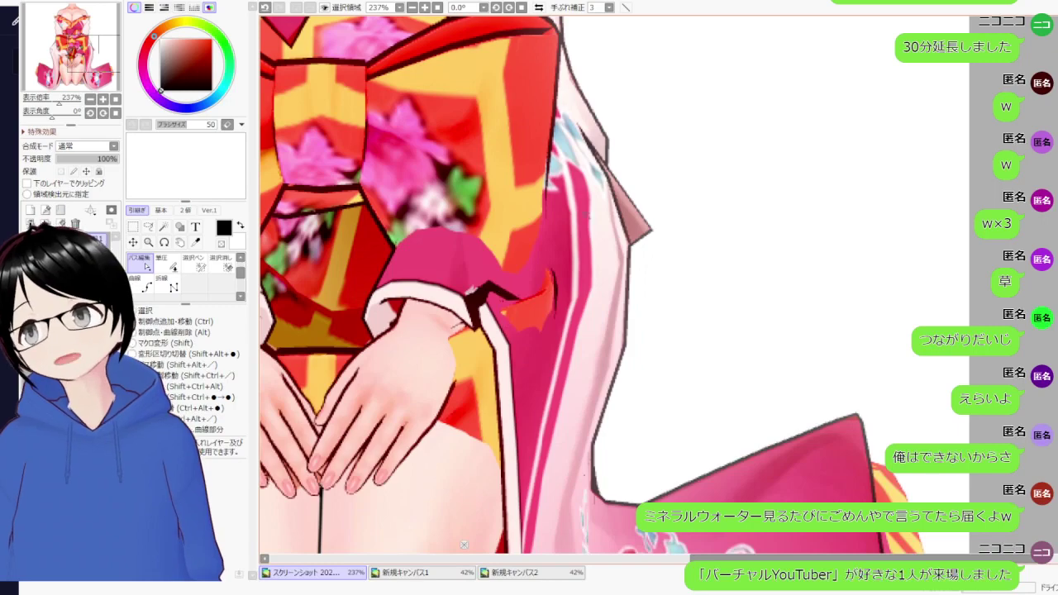
pyautogui.scroll(-2, 435, 292)
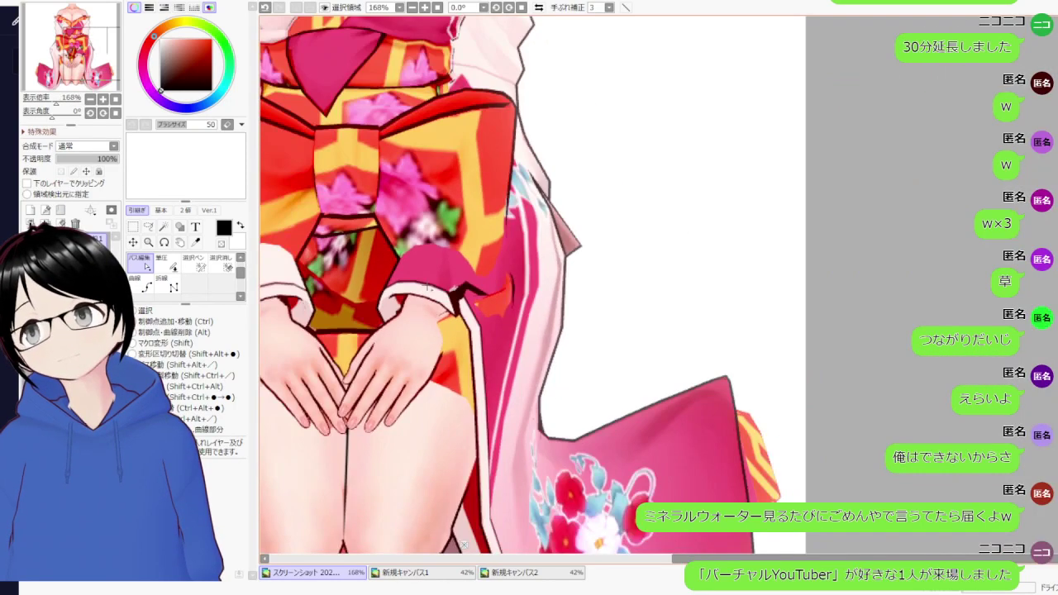
pyautogui.scroll(2, 413, 288)
pyautogui.scroll(-4, 399, 286)
pyautogui.scroll(3, 399, 286)
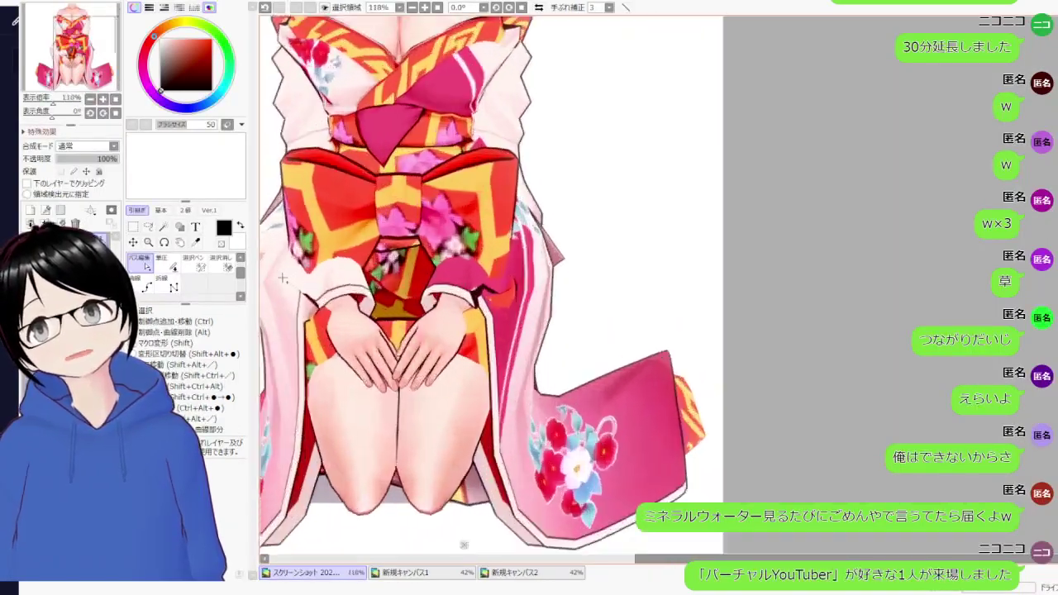
pyautogui.scroll(-5, 325, 238)
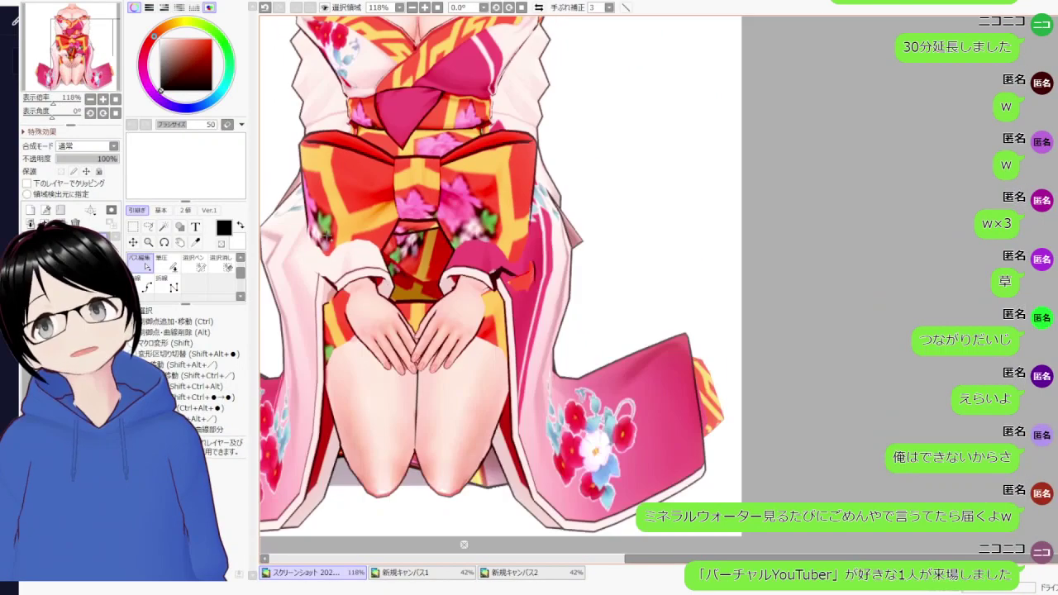
pyautogui.scroll(4, 327, 239)
pyautogui.scroll(-5, 328, 238)
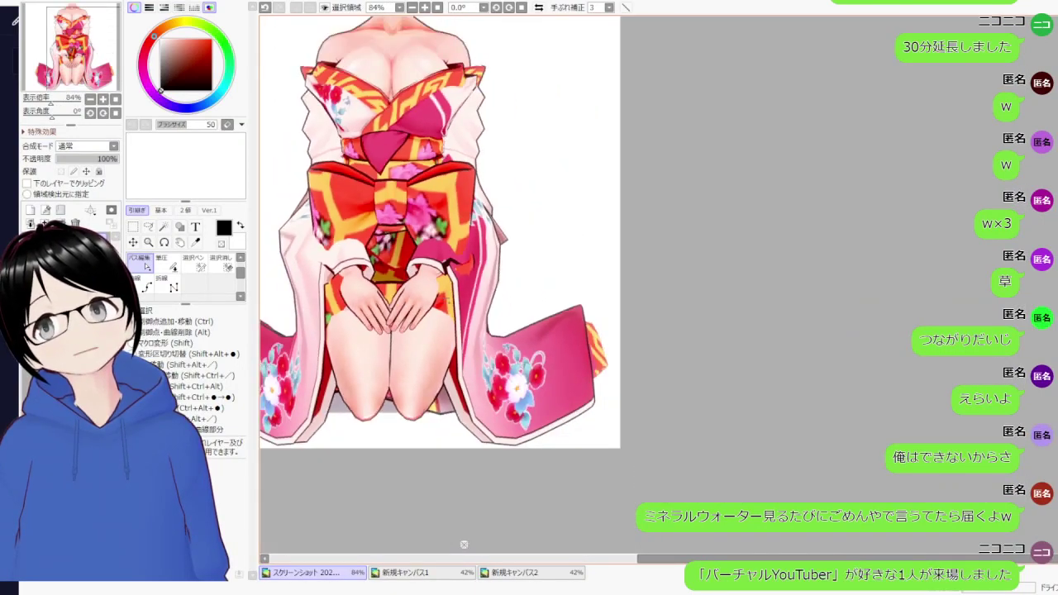
pyautogui.scroll(-3, 348, 110)
pyautogui.scroll(2, 349, 110)
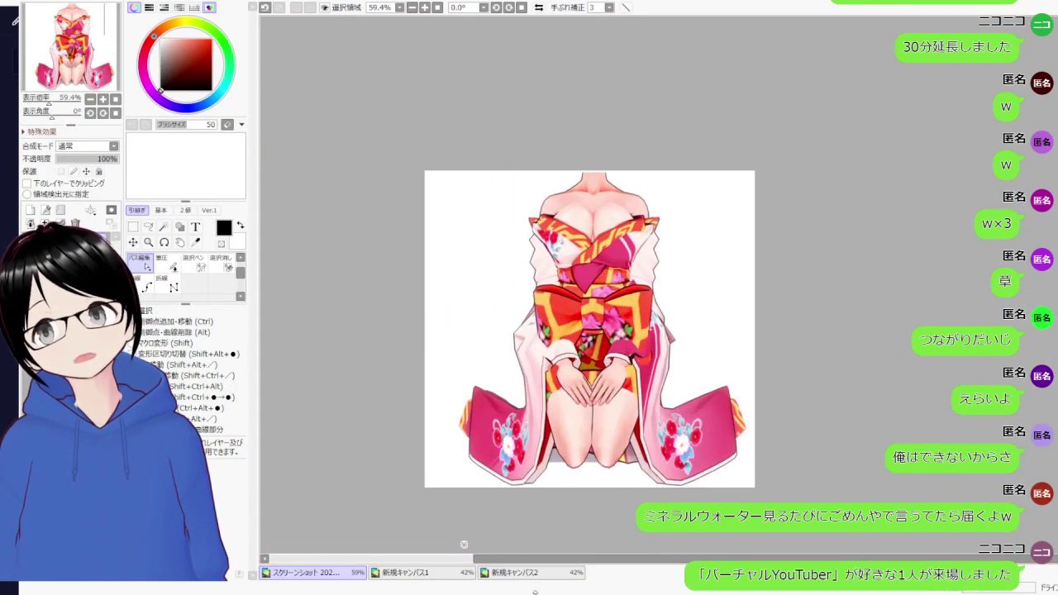
pyautogui.click(533, 574)
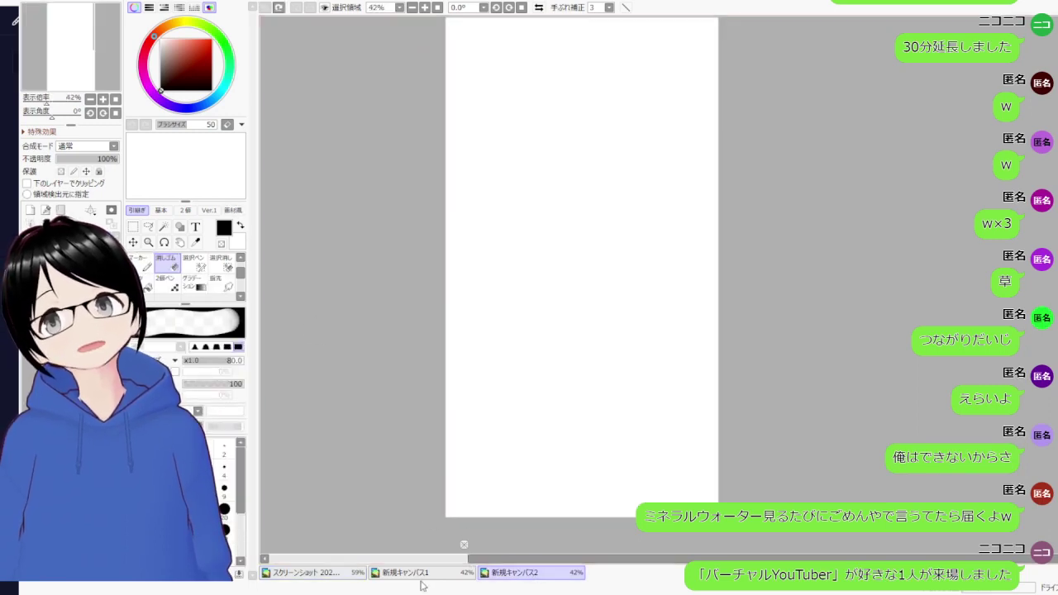
pyautogui.click(317, 572)
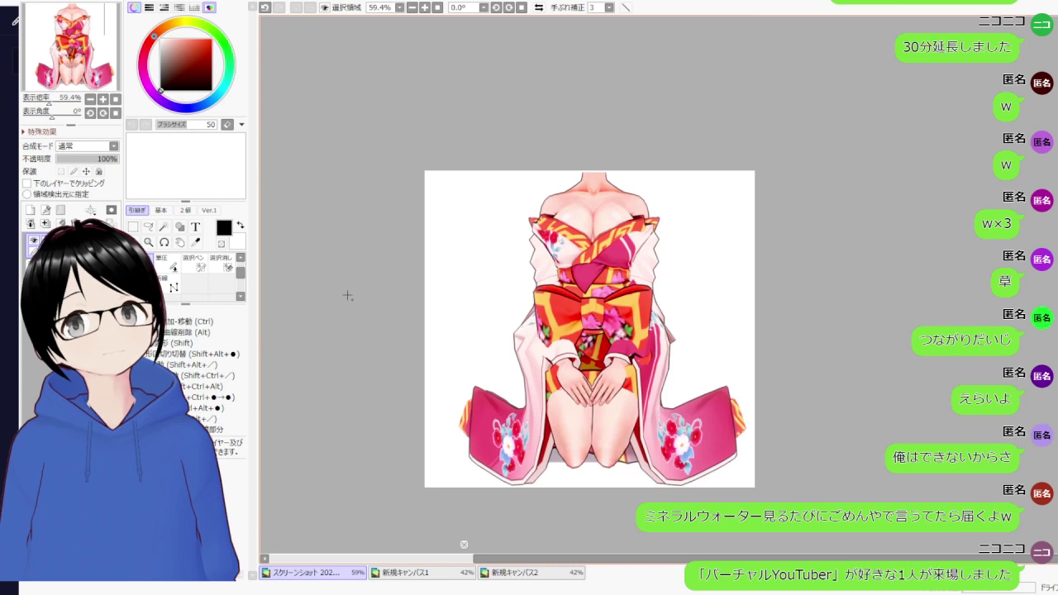
pyautogui.click(401, 573)
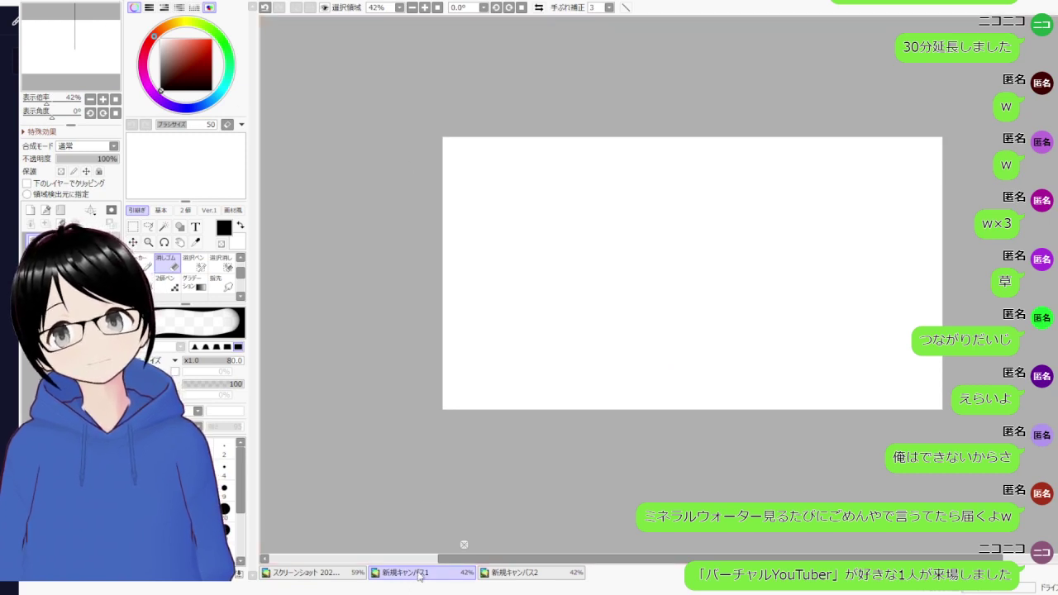
pyautogui.hotkey('ctrl', 'shift', 'Tab')
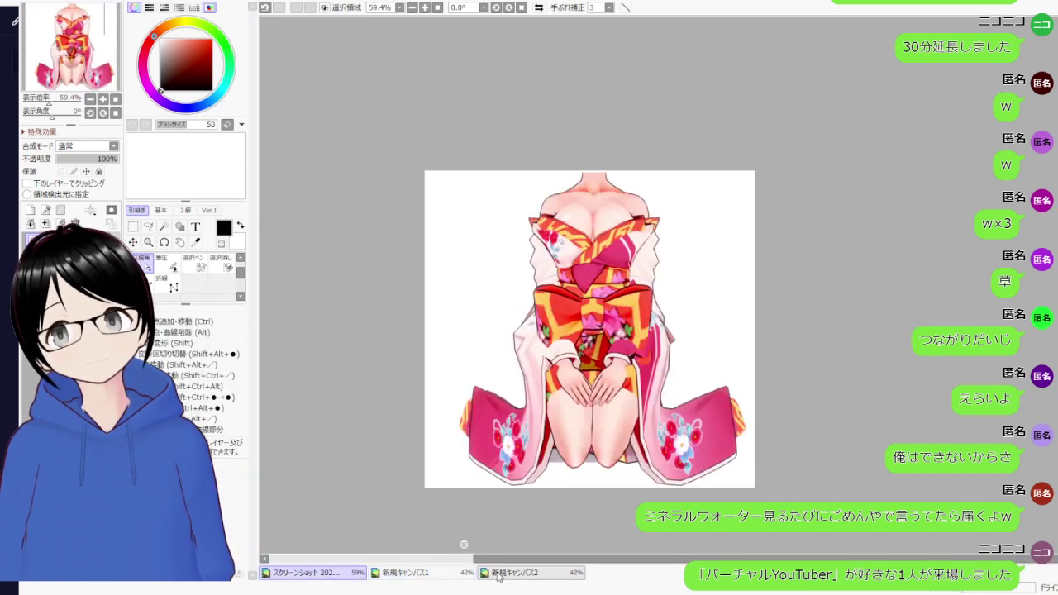
pyautogui.click(425, 574)
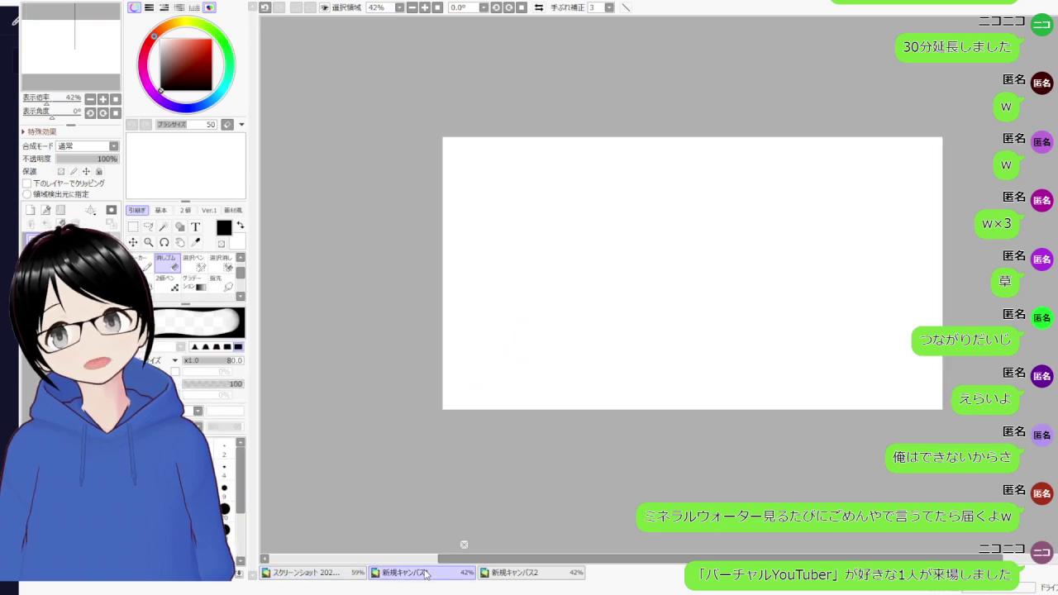
pyautogui.click(317, 573)
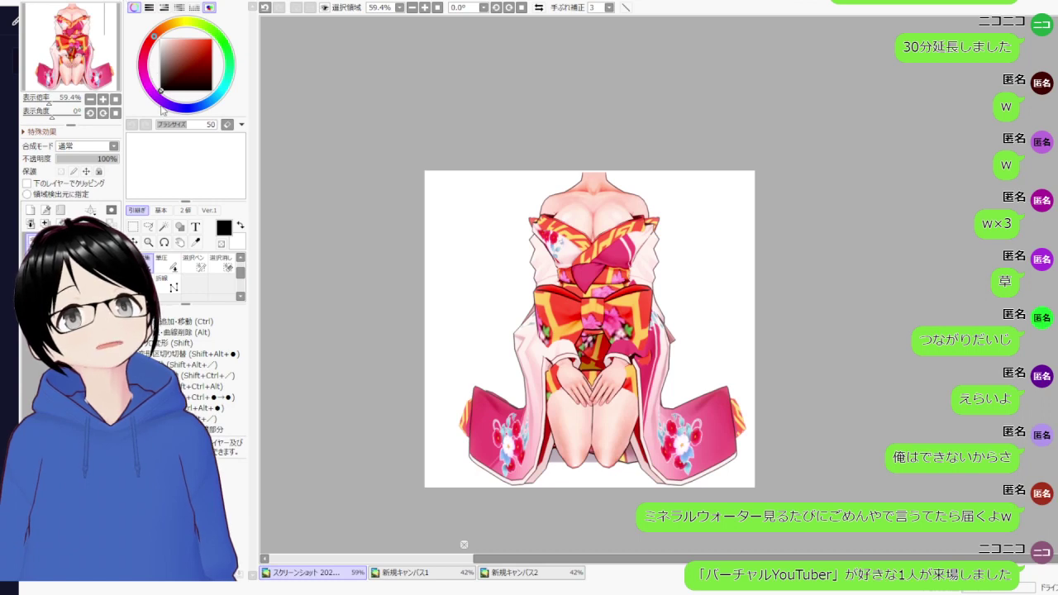
# - Copy the whole kimono artwork into the blank portrait canvas and move it to the canvas's lower half
pyautogui.press('e')
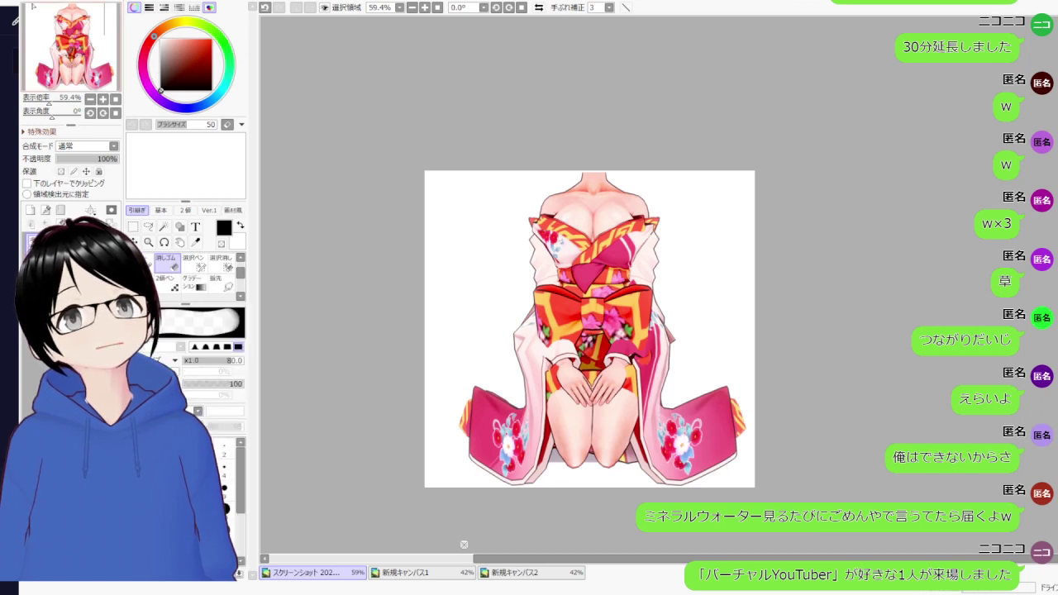
pyautogui.hotkey('ctrl', 'a')
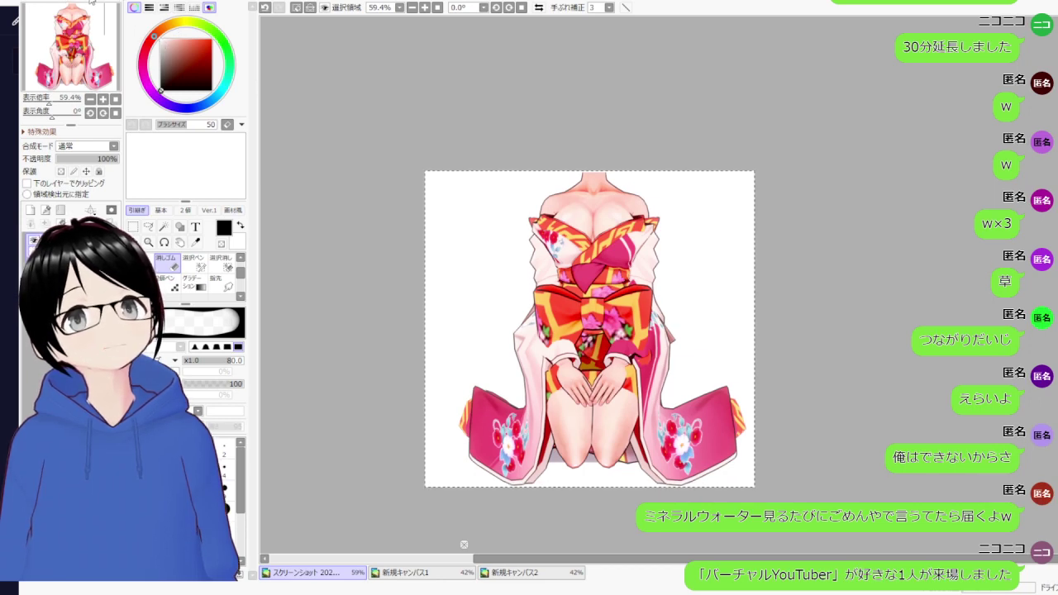
pyautogui.click(557, 579)
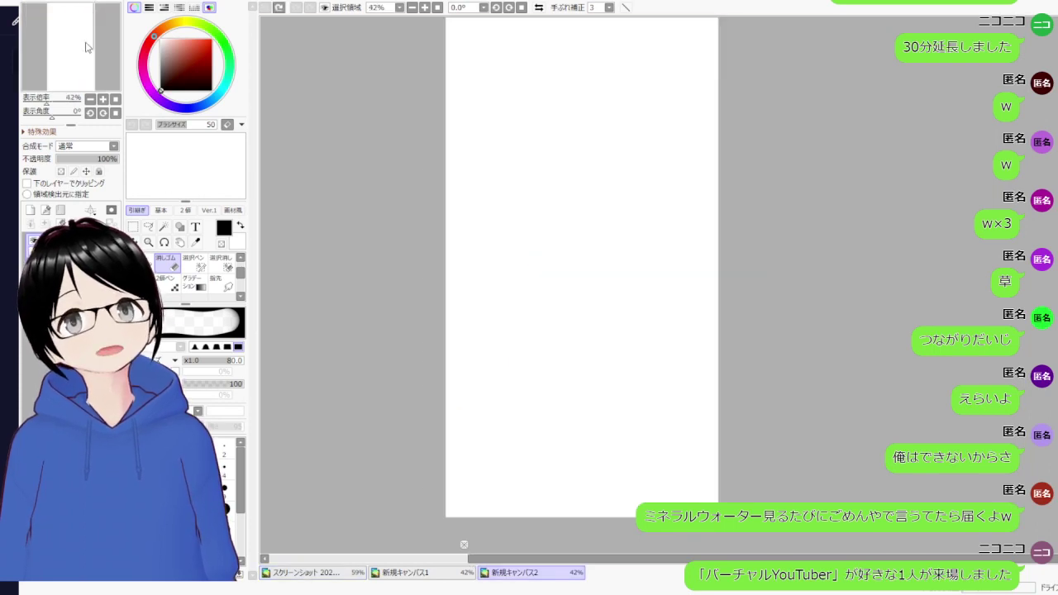
pyautogui.hotkey('ctrl', 'v')
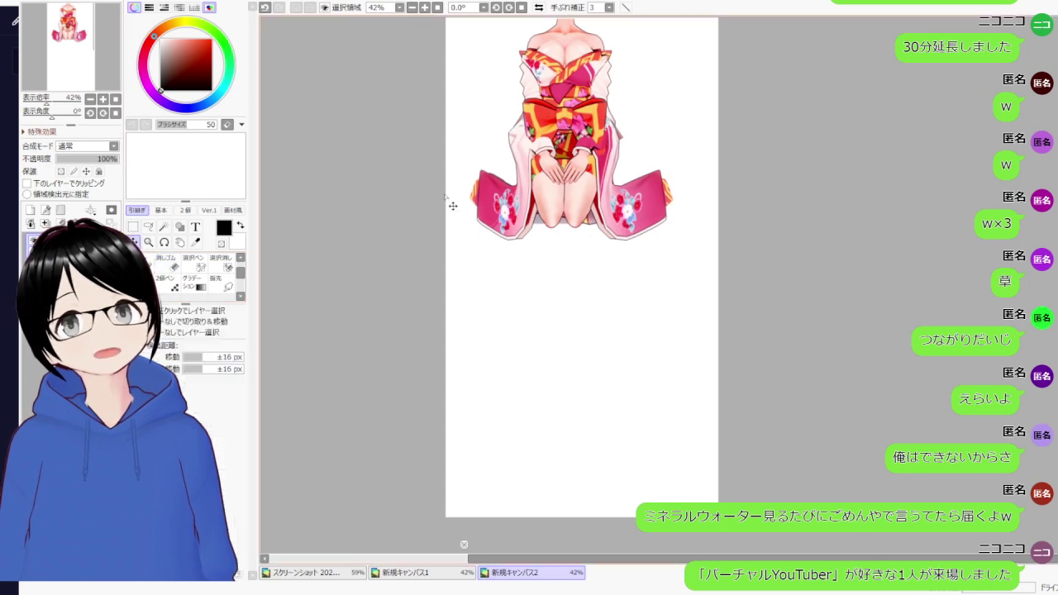
pyautogui.moveTo(546, 114); pyautogui.dragTo(561, 344)
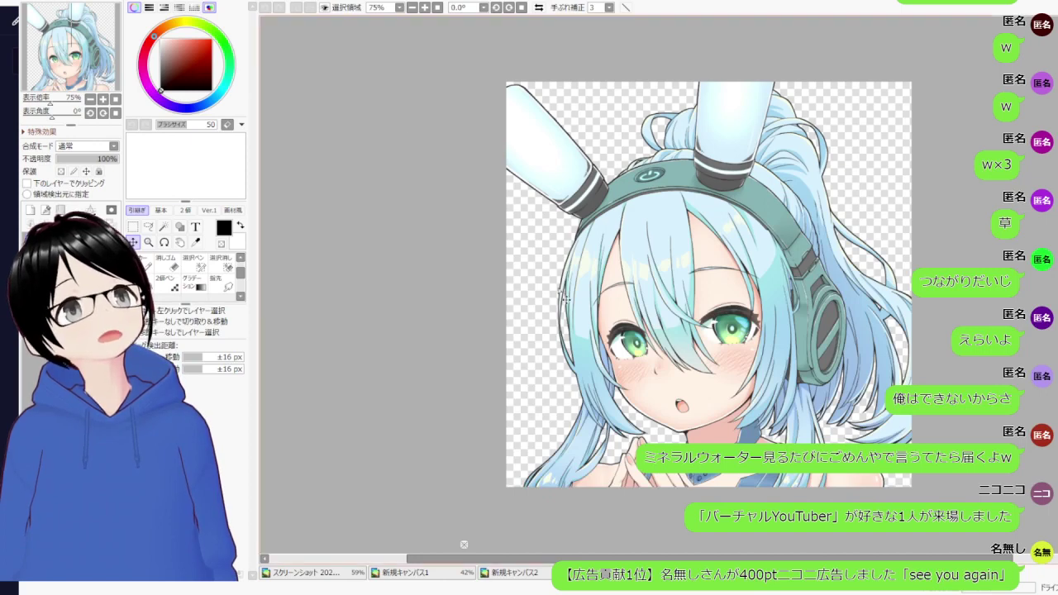
# - Sample the light skin tone near the clasped hands in the blue-haired bunny-ear character artwork
pyautogui.scroll(2, 687, 496)
pyautogui.scroll(2, 687, 497)
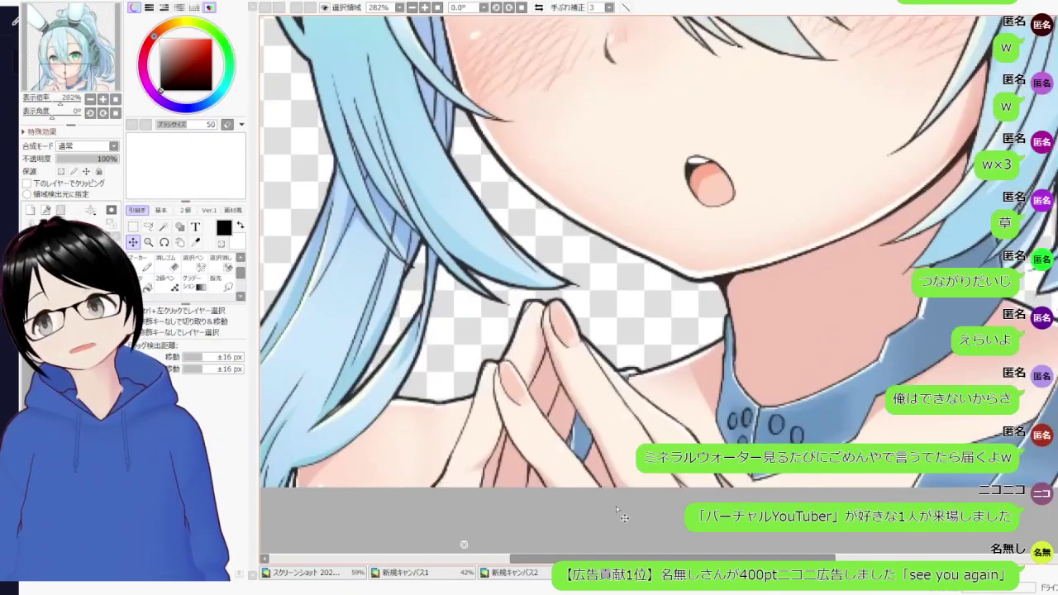
pyautogui.scroll(1, 575, 513)
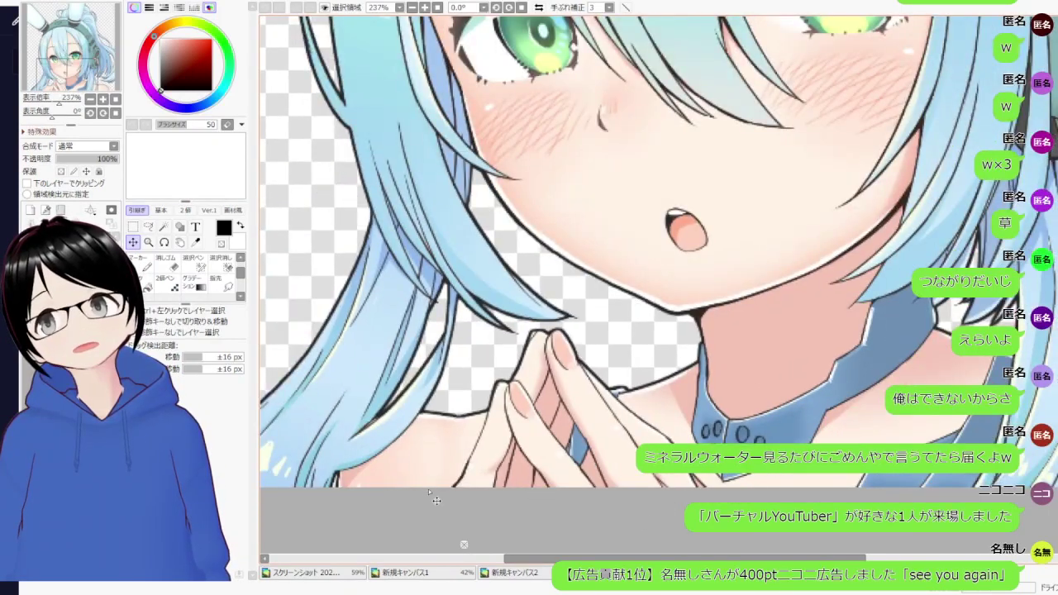
pyautogui.keyDown('alt'); pyautogui.click(467, 463); pyautogui.keyUp('alt')
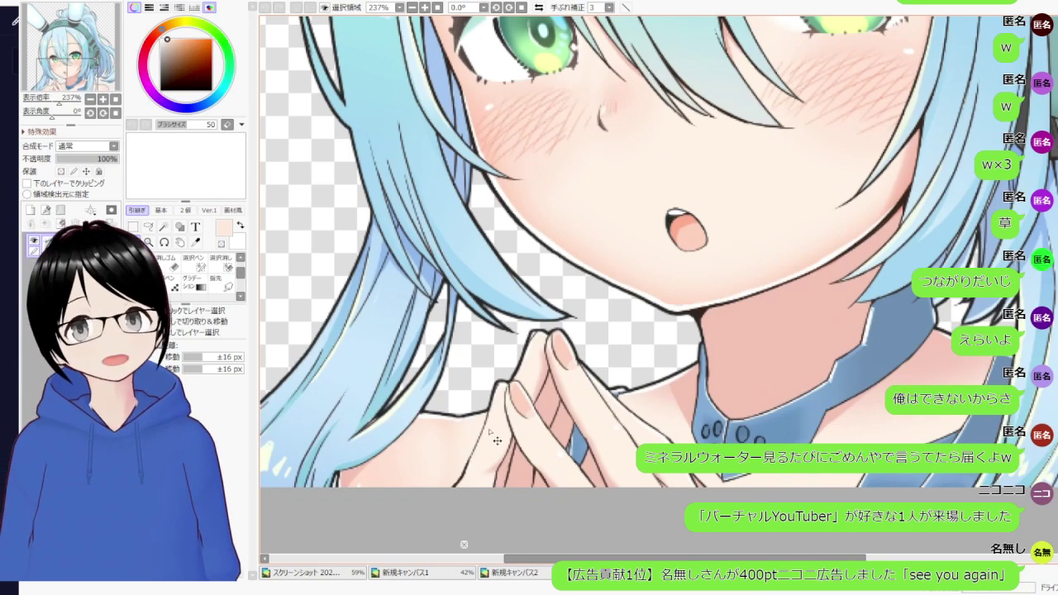
# - Examine the blue-haired character's face, hair, headphones and bunny ears up close and as a whole
pyautogui.scroll(-2, 498, 425)
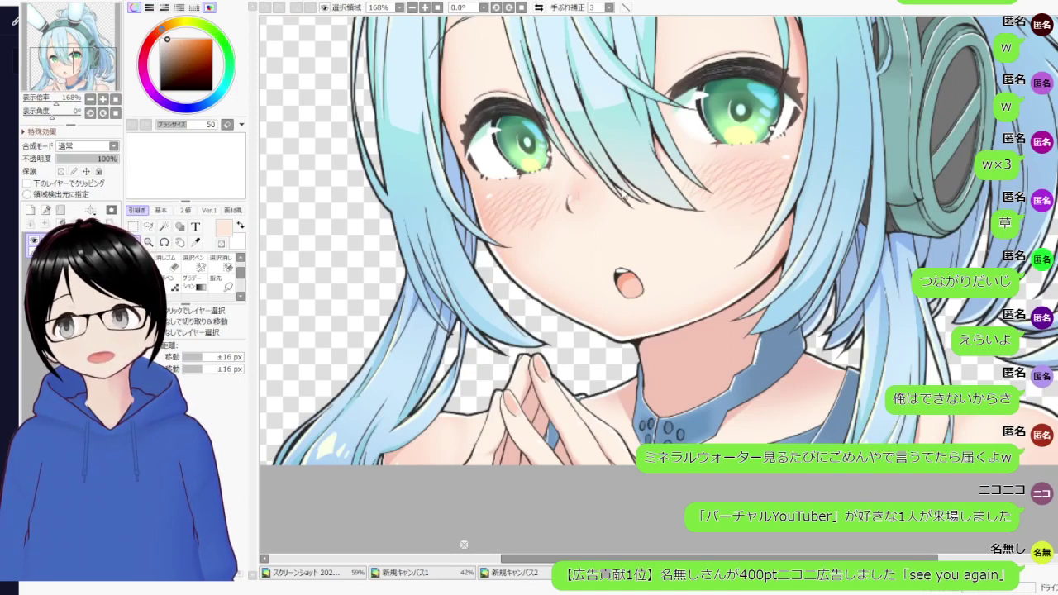
pyautogui.scroll(-8, 840, 53)
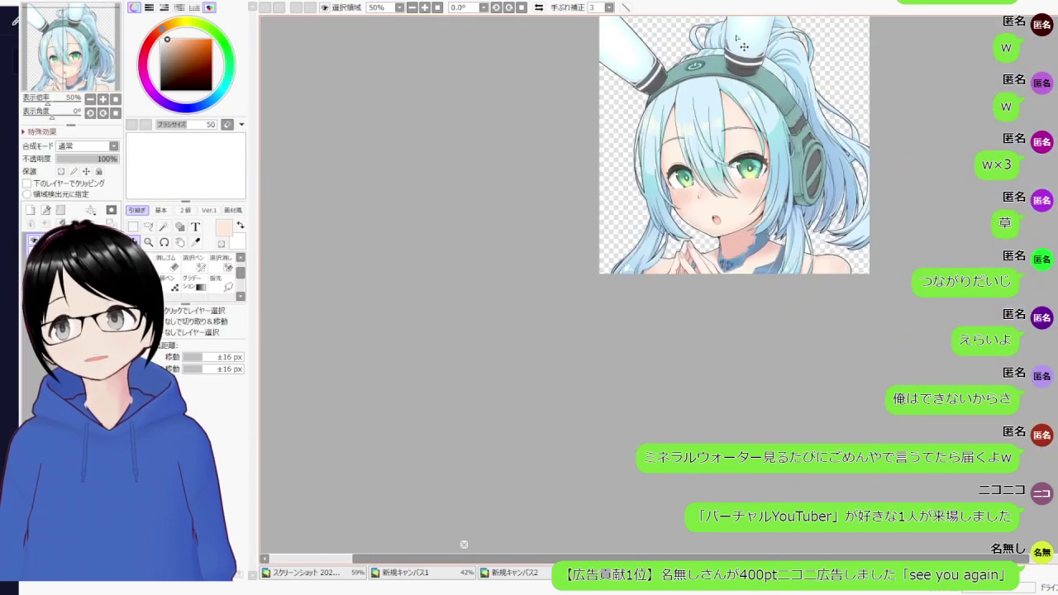
pyautogui.scroll(10, 840, 53)
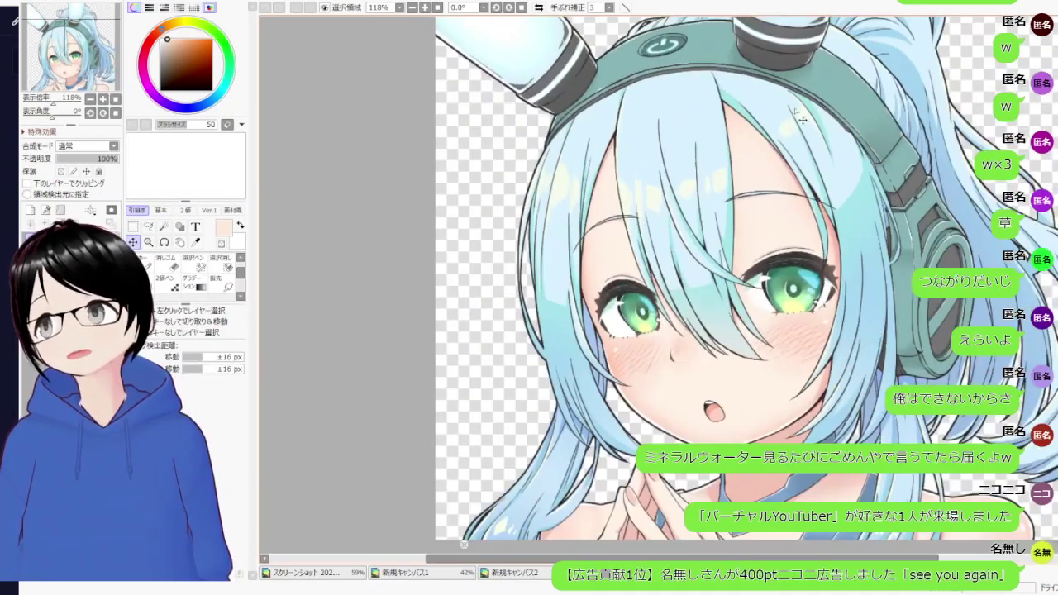
pyautogui.scroll(-1, 944, 180)
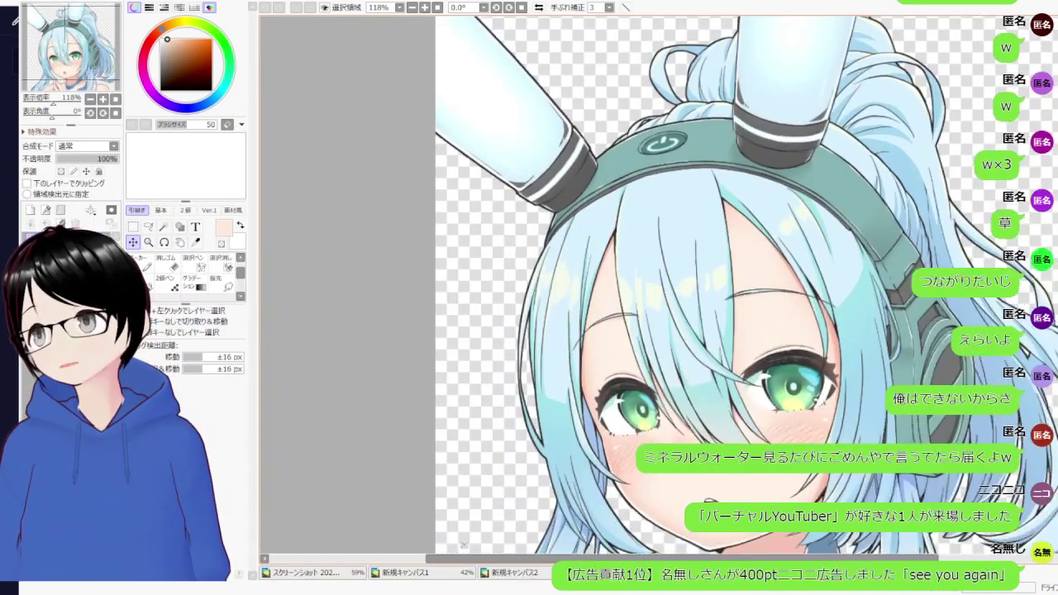
pyautogui.scroll(-1, 945, 180)
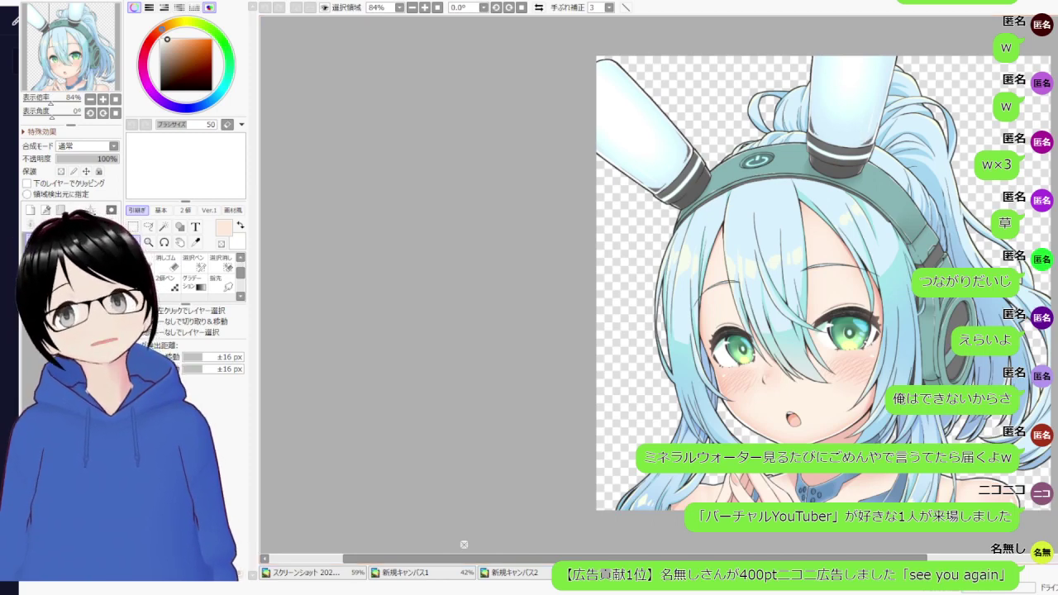
pyautogui.scroll(-6, 889, 271)
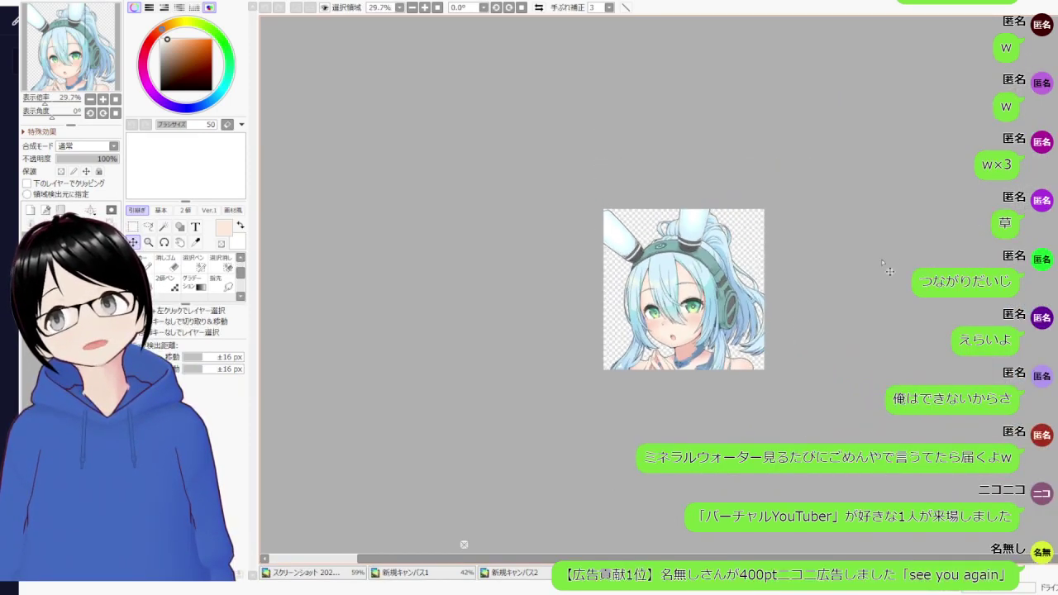
pyautogui.scroll(5, 889, 271)
pyautogui.scroll(-1, 364, 330)
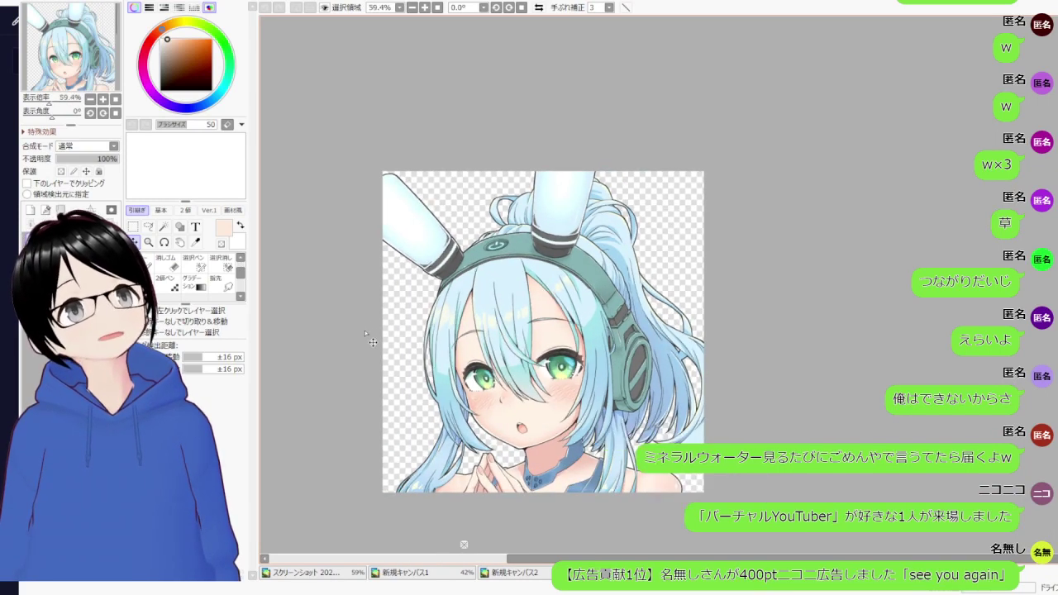
pyautogui.scroll(2, 334, 374)
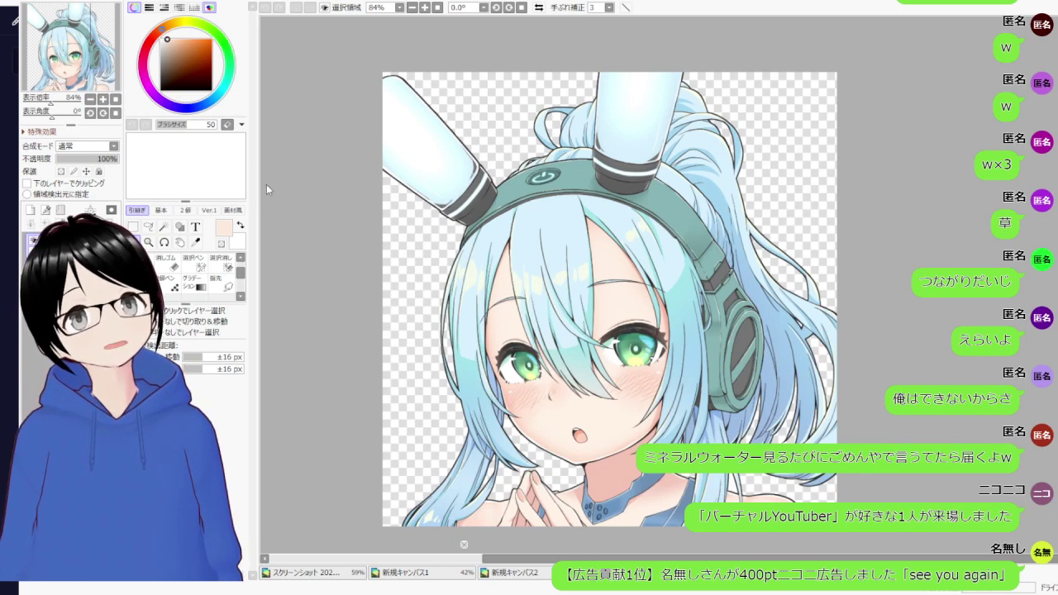
# - Copy the entire blue-haired character artwork into the portrait canvas that holds the kimono body
pyautogui.hotkey('ctrl', 'a')
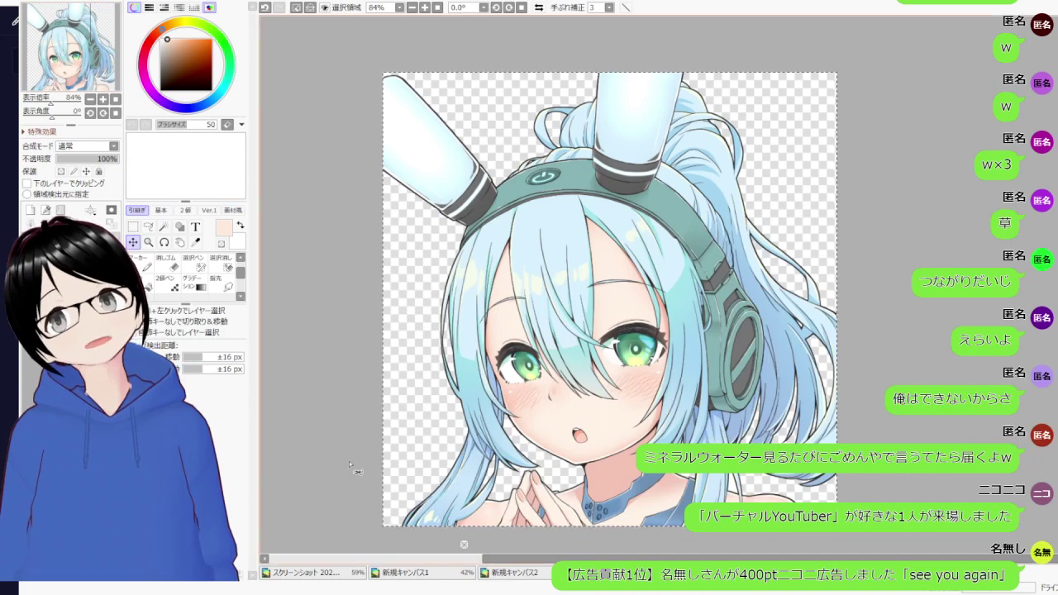
pyautogui.click(410, 574)
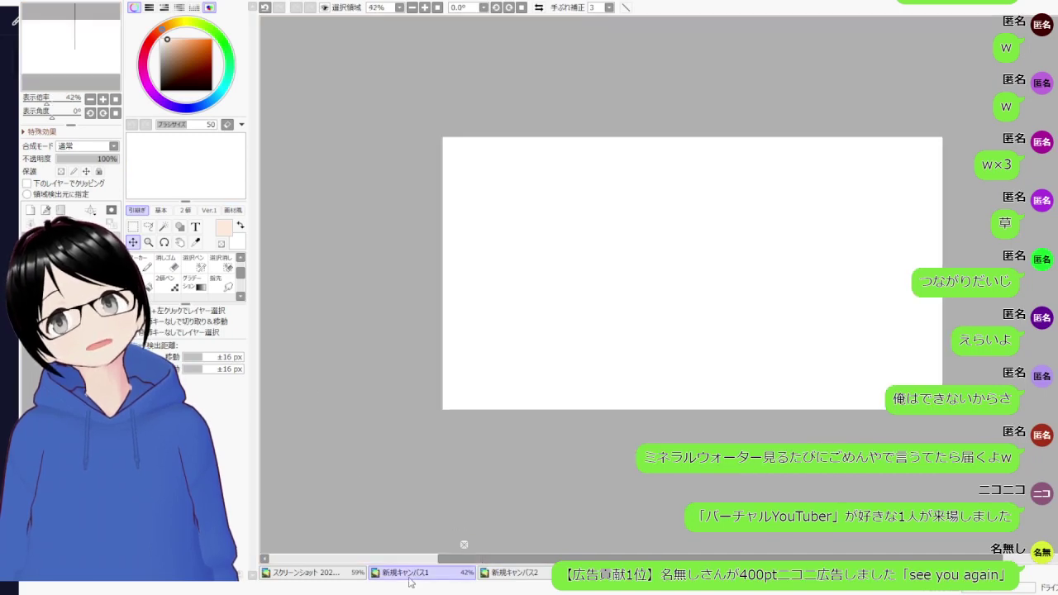
pyautogui.click(301, 575)
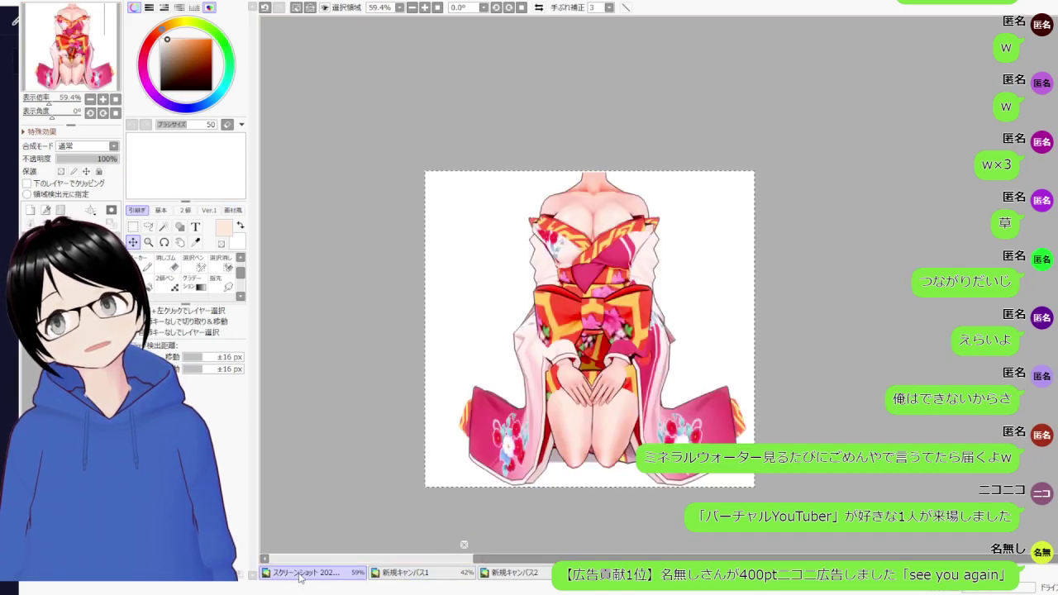
pyautogui.click(539, 573)
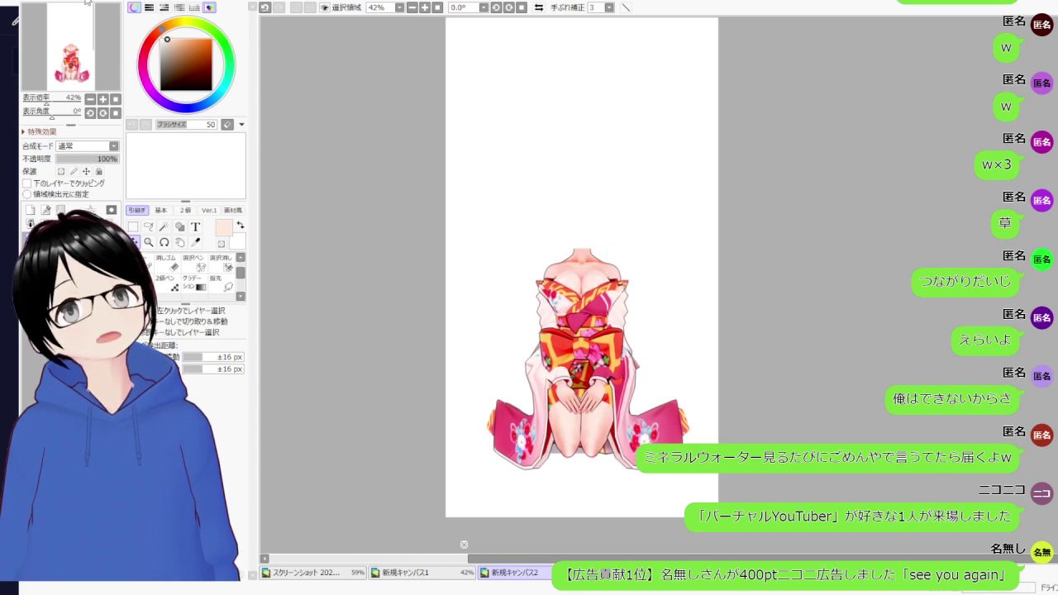
pyautogui.hotkey('ctrl', 'v')
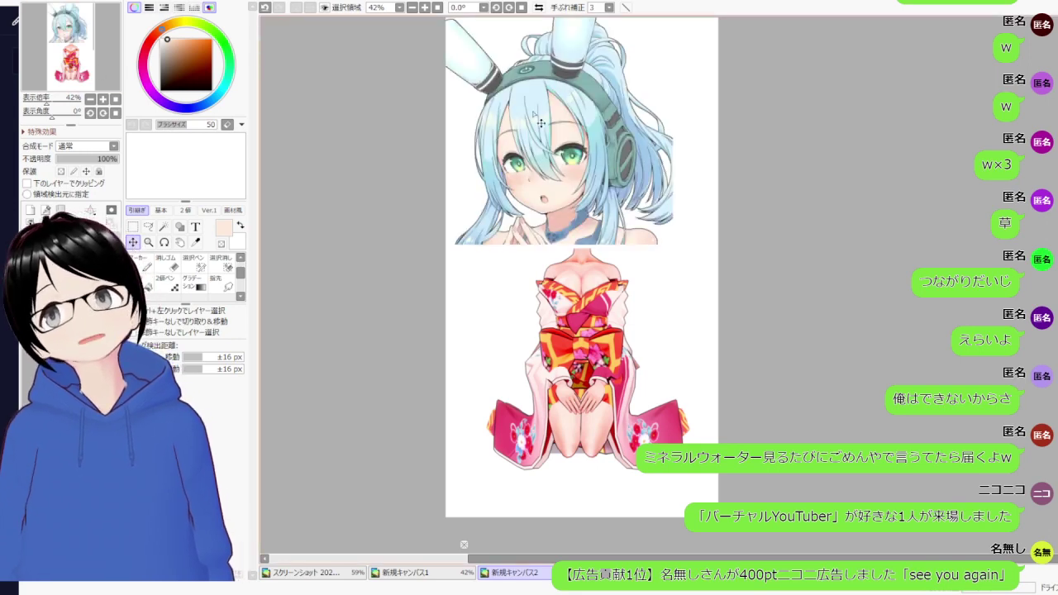
# - Enlarge the kimono body proportionally to nearly the canvas width and centre it against the canvas's lower edge
pyautogui.scroll(4, 604, 219)
pyautogui.scroll(-5, 591, 227)
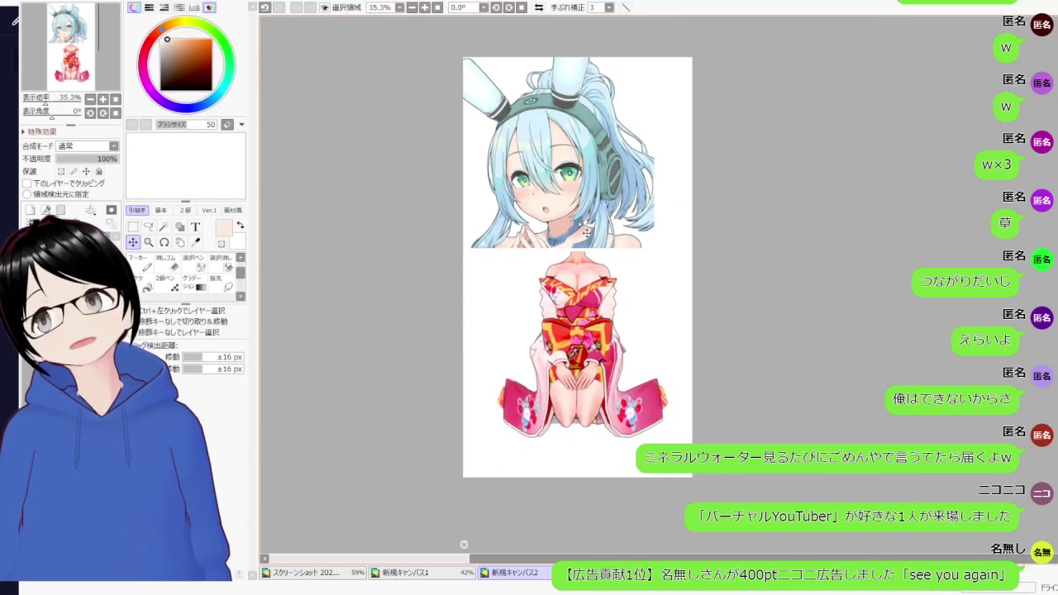
pyautogui.scroll(1, 587, 233)
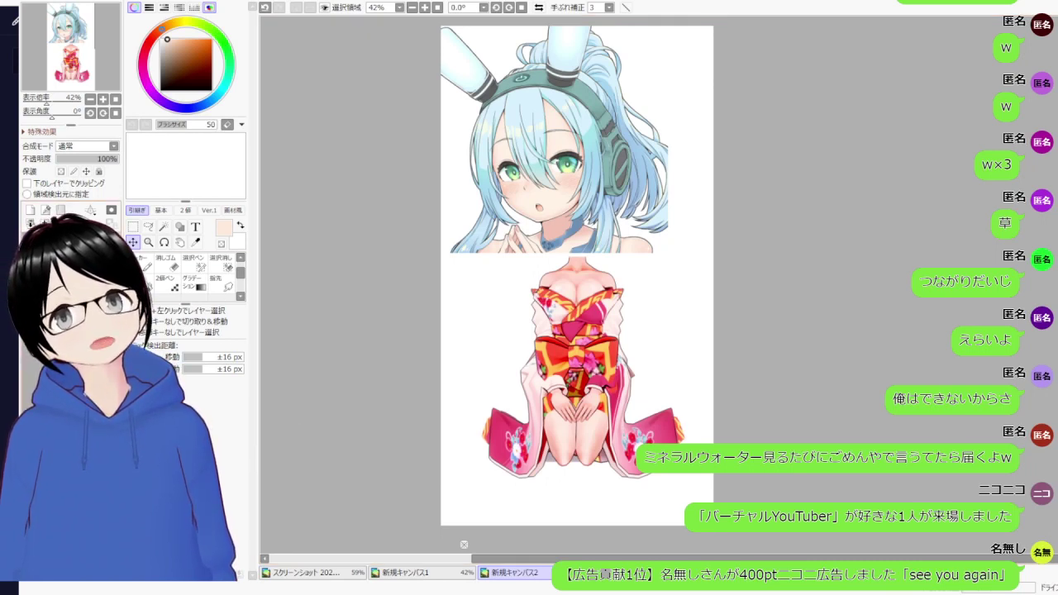
pyautogui.click(134, 225)
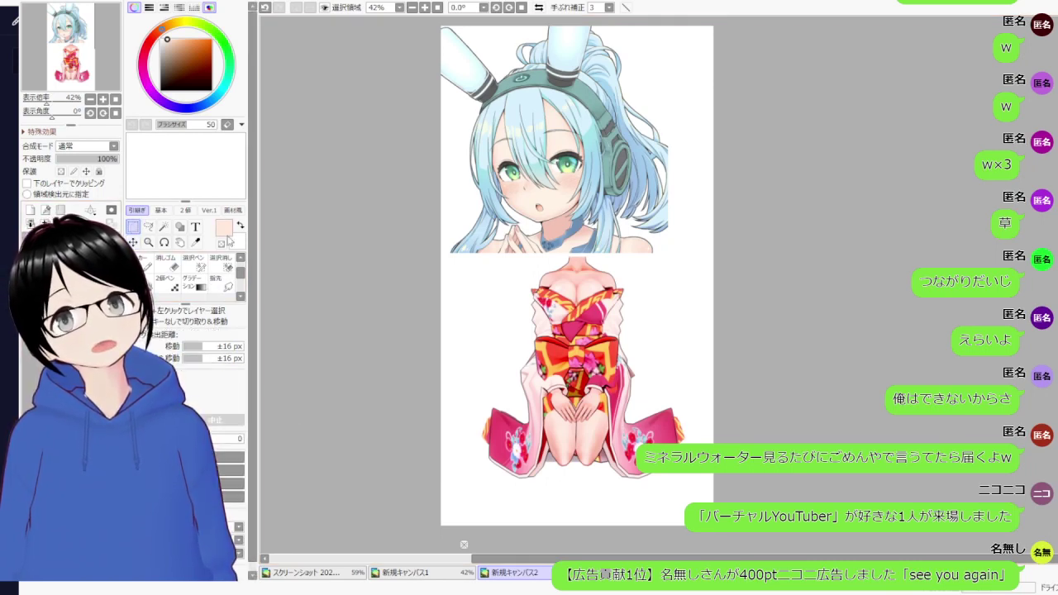
pyautogui.moveTo(335, 149); pyautogui.dragTo(744, 484)
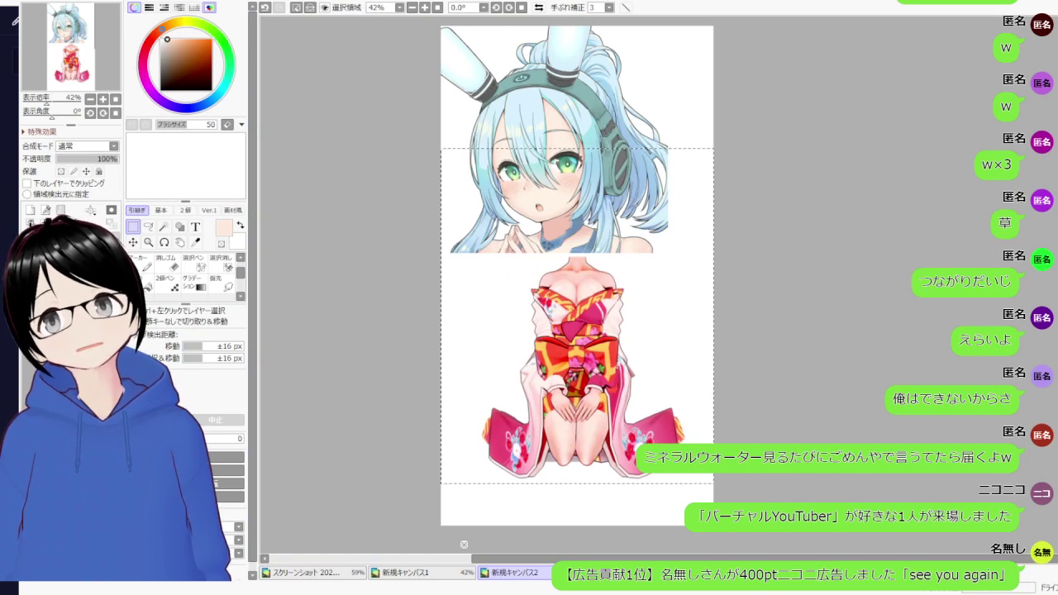
pyautogui.hotkey('ctrl', 't')
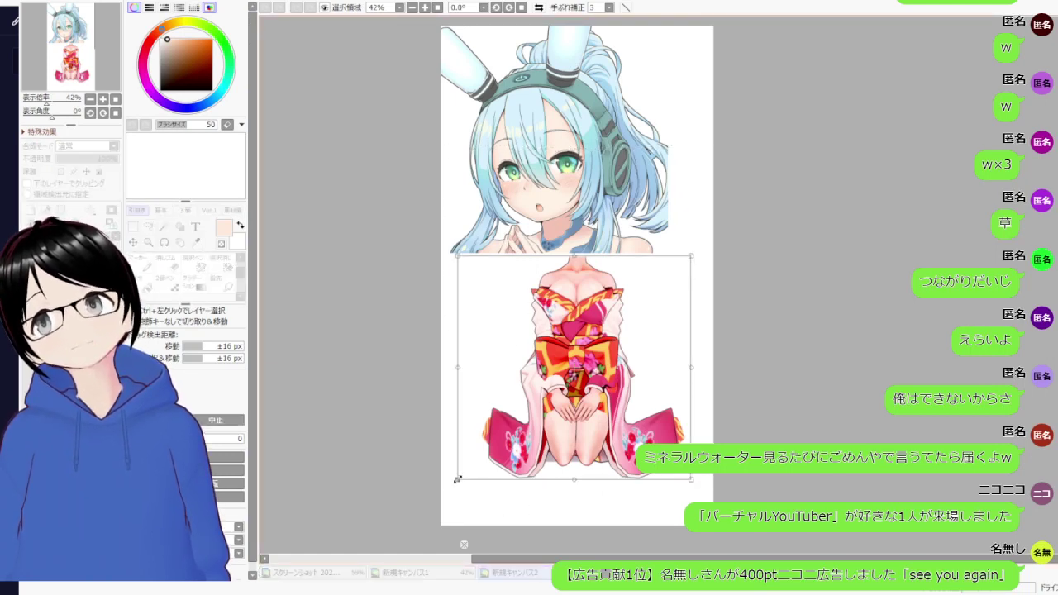
pyautogui.moveTo(459, 480); pyautogui.dragTo(439, 514)
pyautogui.scroll(-1, 600, 395)
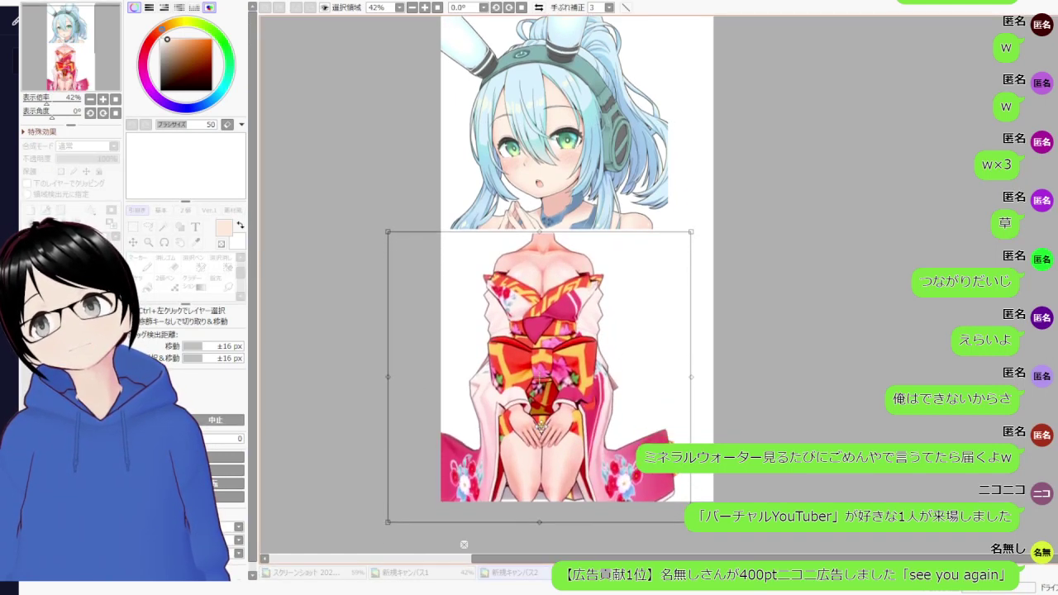
pyautogui.moveTo(599, 395); pyautogui.dragTo(575, 404)
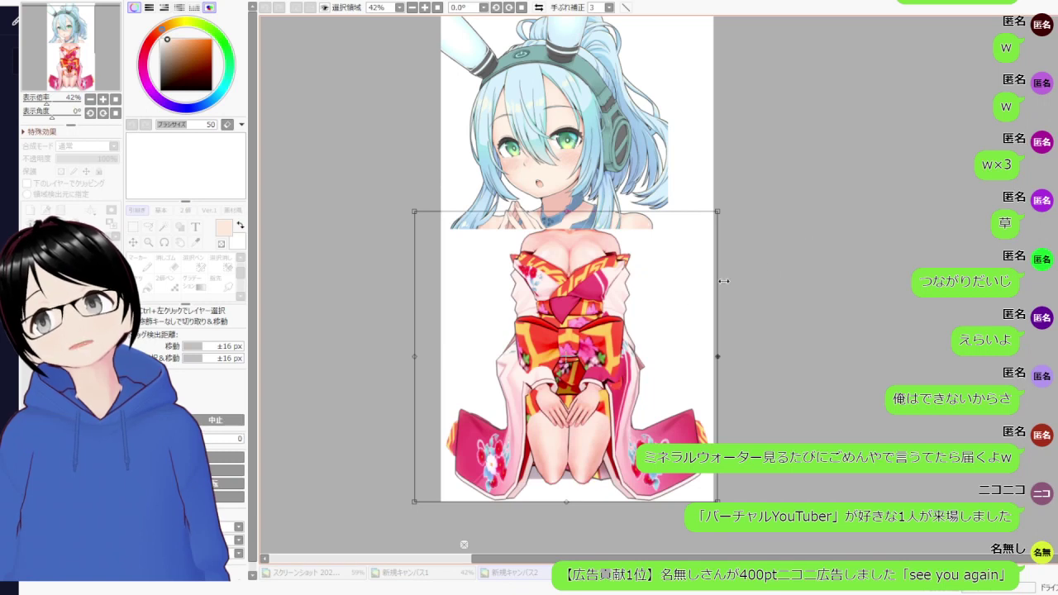
pyautogui.moveTo(631, 326); pyautogui.dragTo(639, 326)
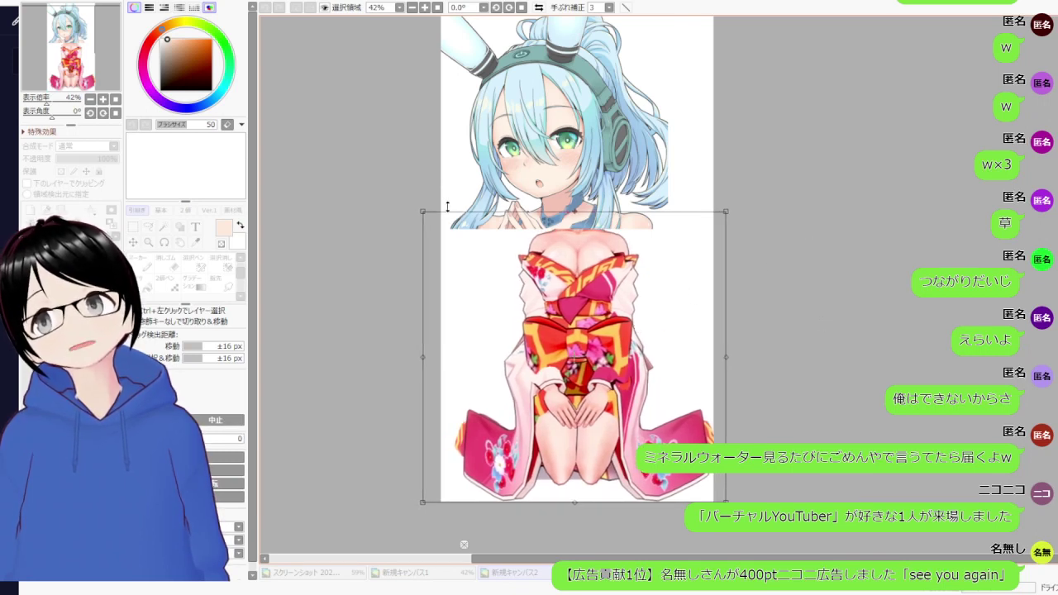
pyautogui.press('Return')
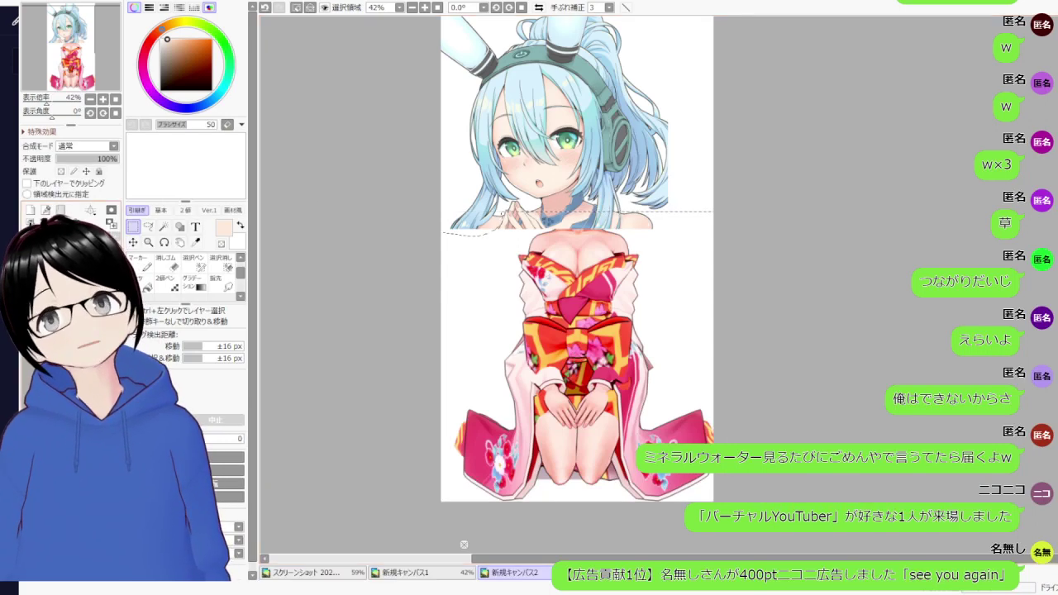
# - Select the blue-haired character artwork and transform it, moving it down over the kimono body and shrinking it proportionally to about two-thirds size
pyautogui.scroll(-3, 479, 26)
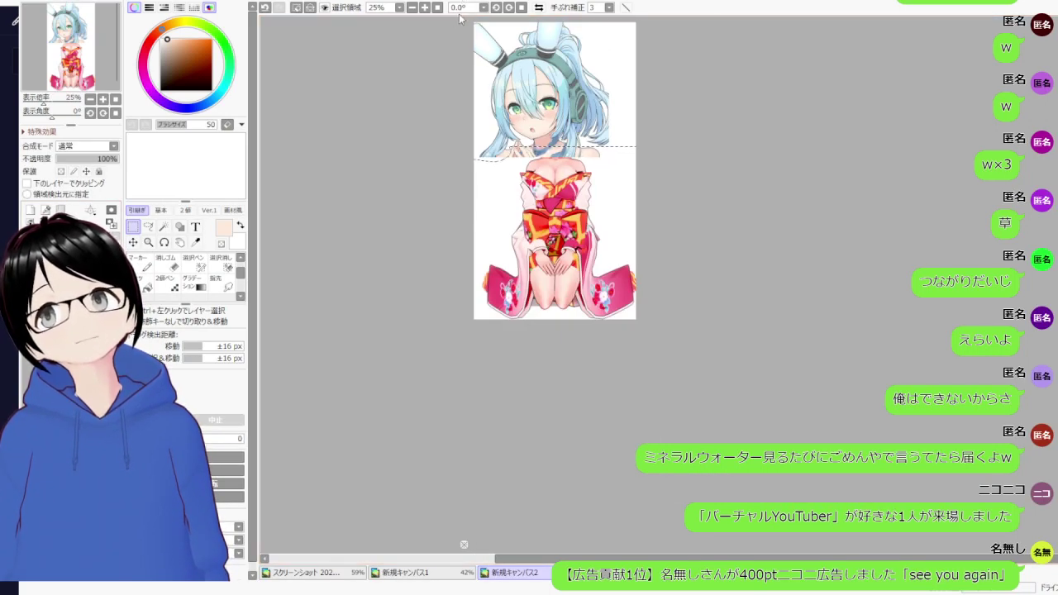
pyautogui.moveTo(459, 15); pyautogui.dragTo(740, 207)
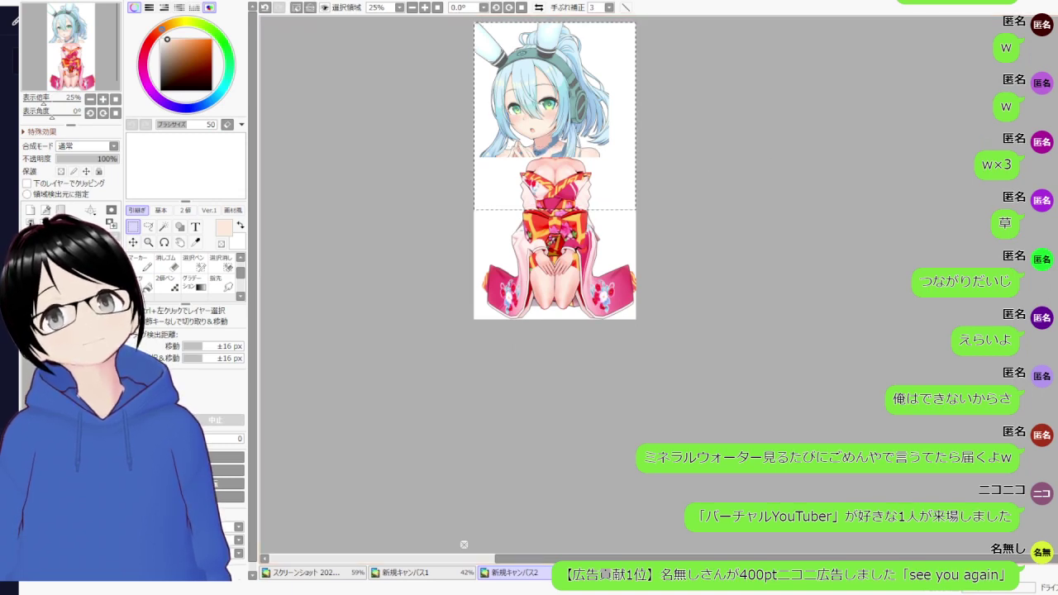
pyautogui.moveTo(540, 96); pyautogui.dragTo(569, 145)
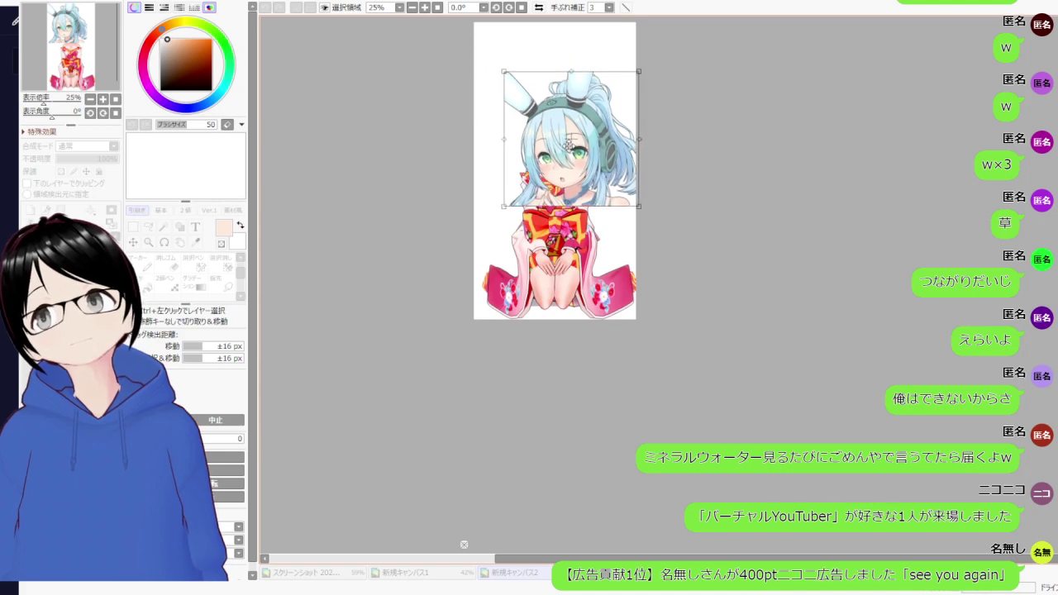
pyautogui.moveTo(639, 213); pyautogui.dragTo(602, 177)
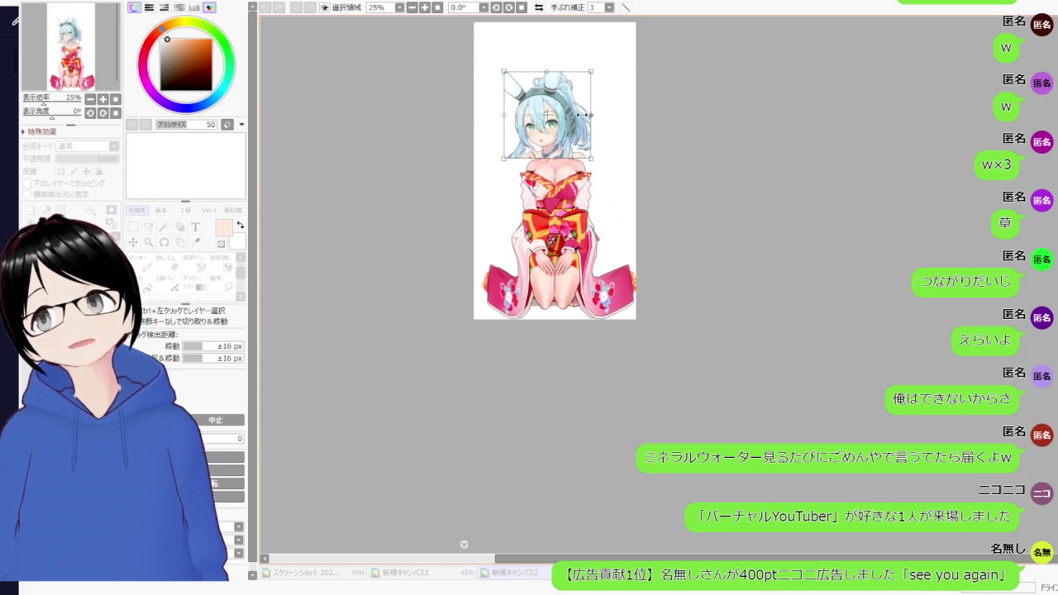
# - Shrink the head artwork further in proportion until its shoulders match the kimono body's shoulder width, with its lower edge above the chest
pyautogui.scroll(5, 563, 142)
pyautogui.scroll(-3, 560, 147)
pyautogui.moveTo(509, 144); pyautogui.dragTo(486, 220)
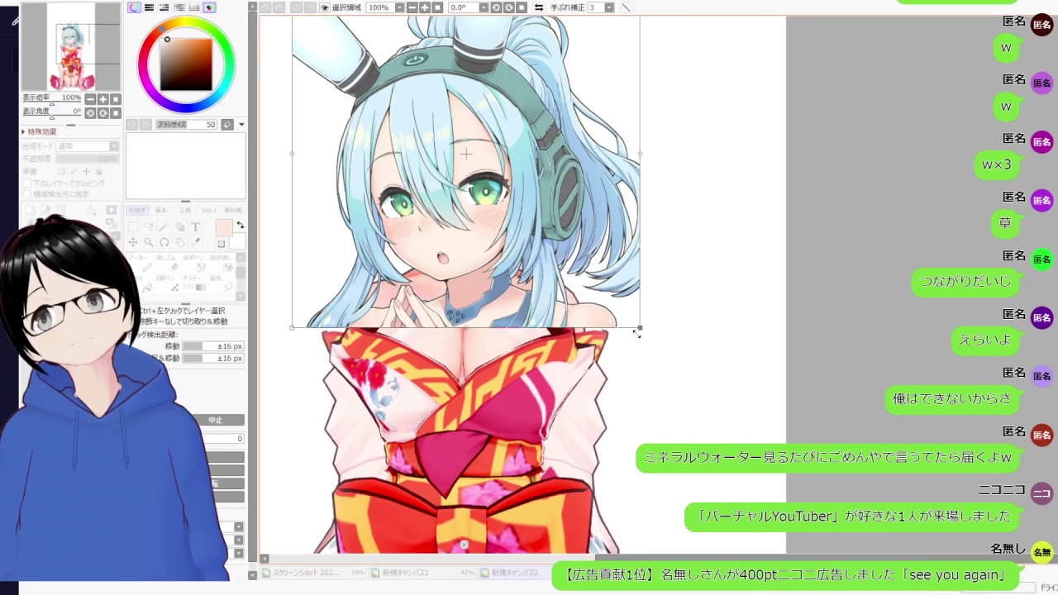
pyautogui.moveTo(641, 337); pyautogui.dragTo(608, 299)
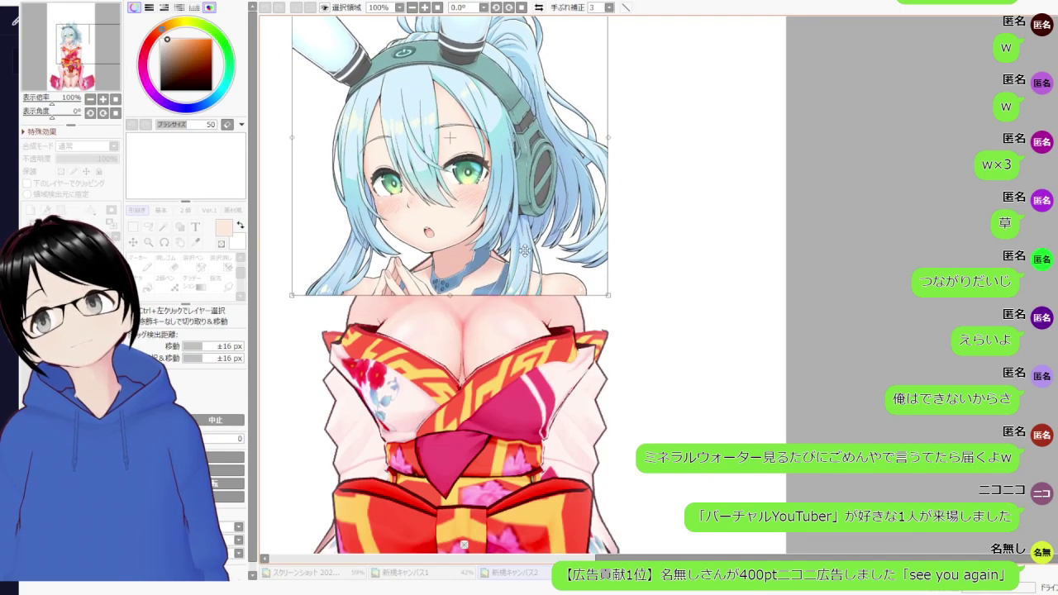
pyautogui.moveTo(524, 244)
pyautogui.mouseDown()
pyautogui.moveTo(541, 271)
pyautogui.moveTo(540, 242)
pyautogui.mouseUp()
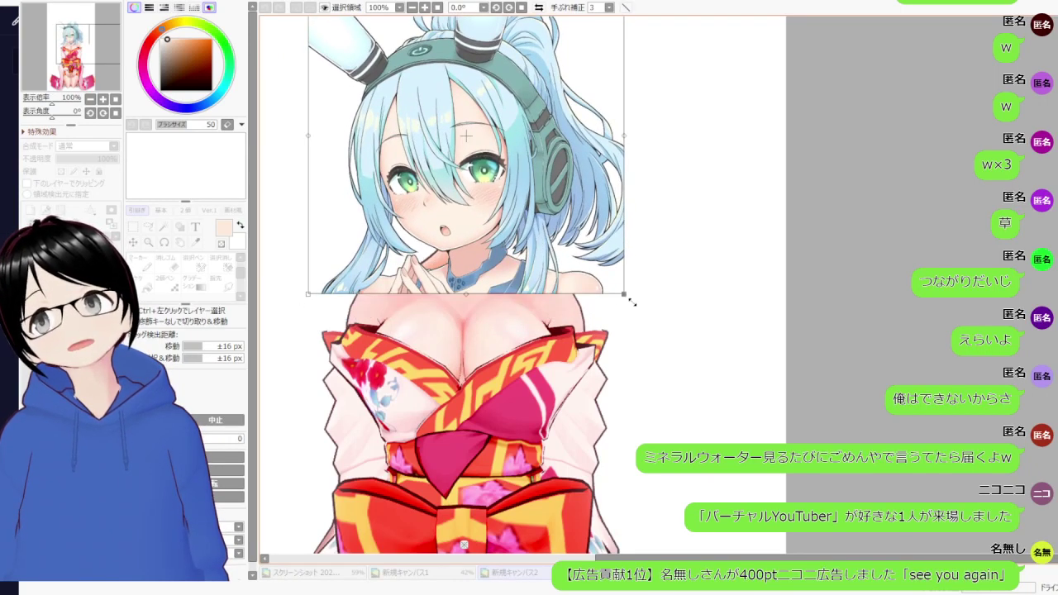
pyautogui.moveTo(626, 297); pyautogui.dragTo(604, 283)
pyautogui.moveTo(545, 245)
pyautogui.mouseDown()
pyautogui.moveTo(553, 275)
pyautogui.moveTo(539, 260)
pyautogui.mouseUp()
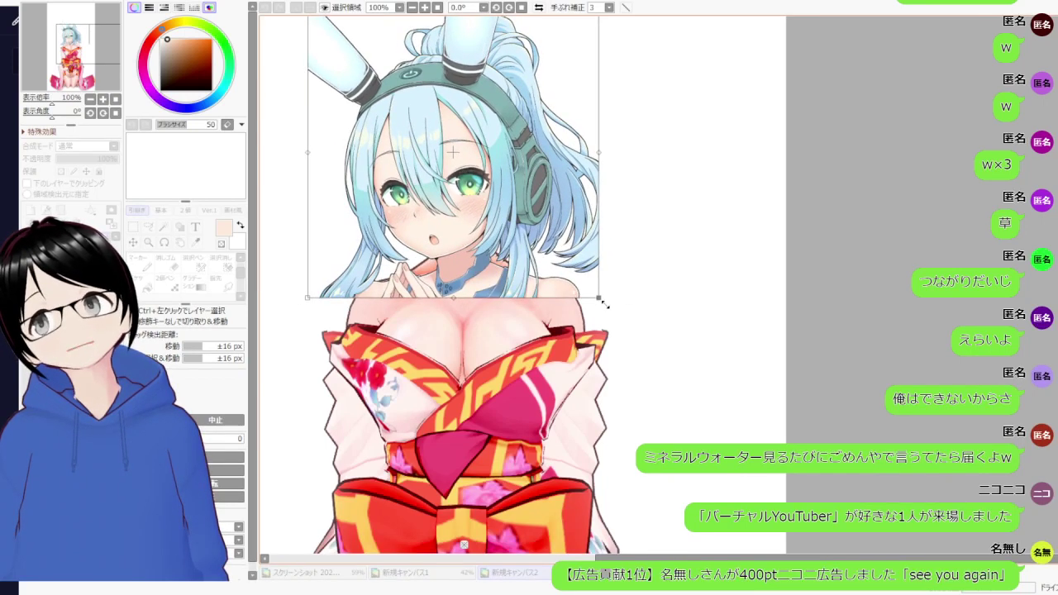
pyautogui.moveTo(600, 303)
pyautogui.mouseDown()
pyautogui.moveTo(588, 294)
pyautogui.moveTo(602, 299)
pyautogui.mouseUp()
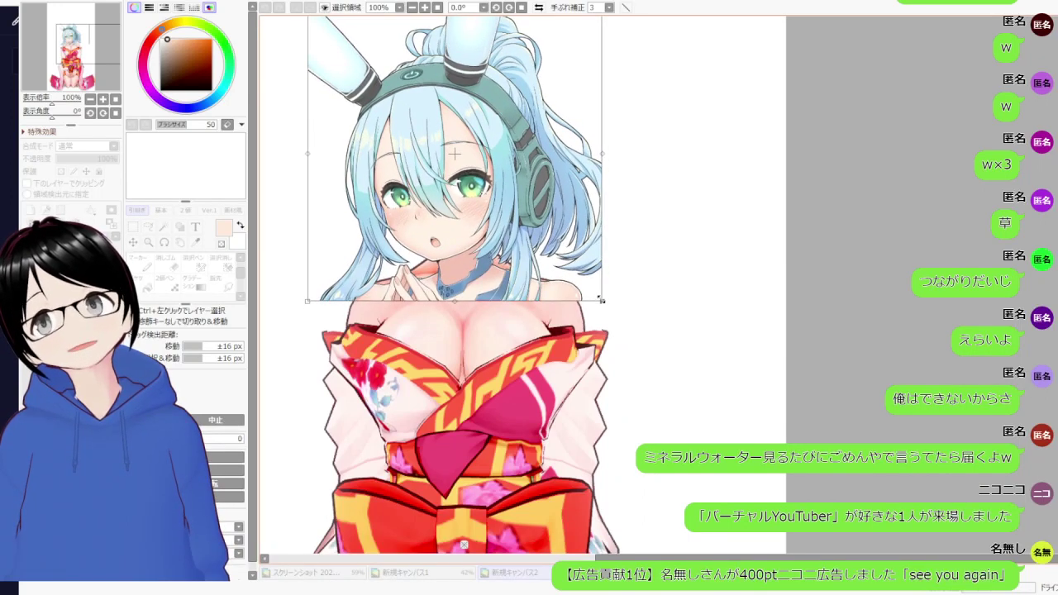
# - Align the head artwork's neck and shoulders with the kimono body, apply the transformation and clear the selection
pyautogui.scroll(-2, 501, 231)
pyautogui.moveTo(474, 222); pyautogui.dragTo(479, 210)
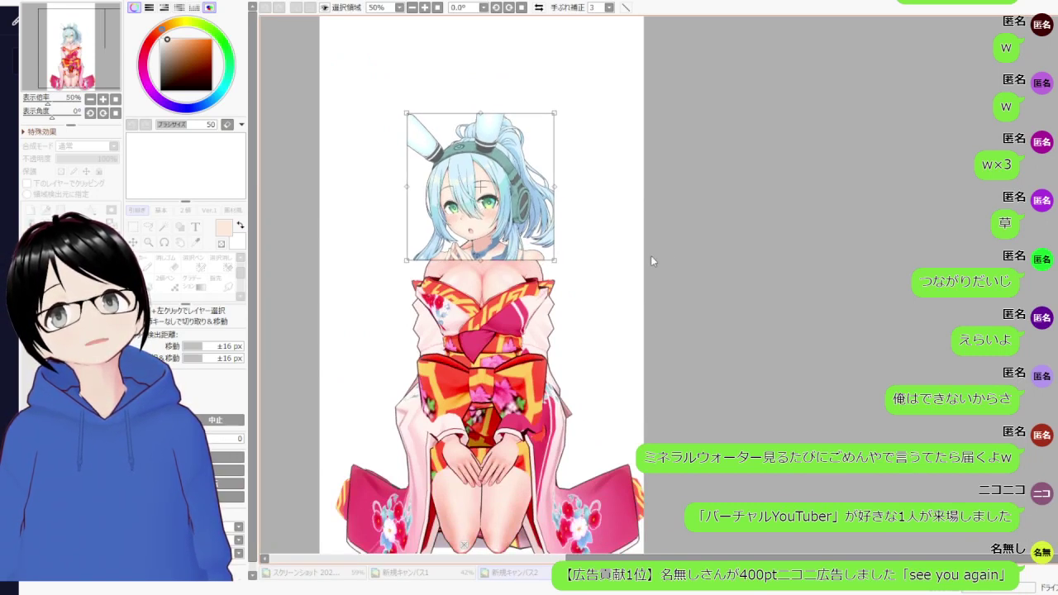
pyautogui.scroll(2, 506, 224)
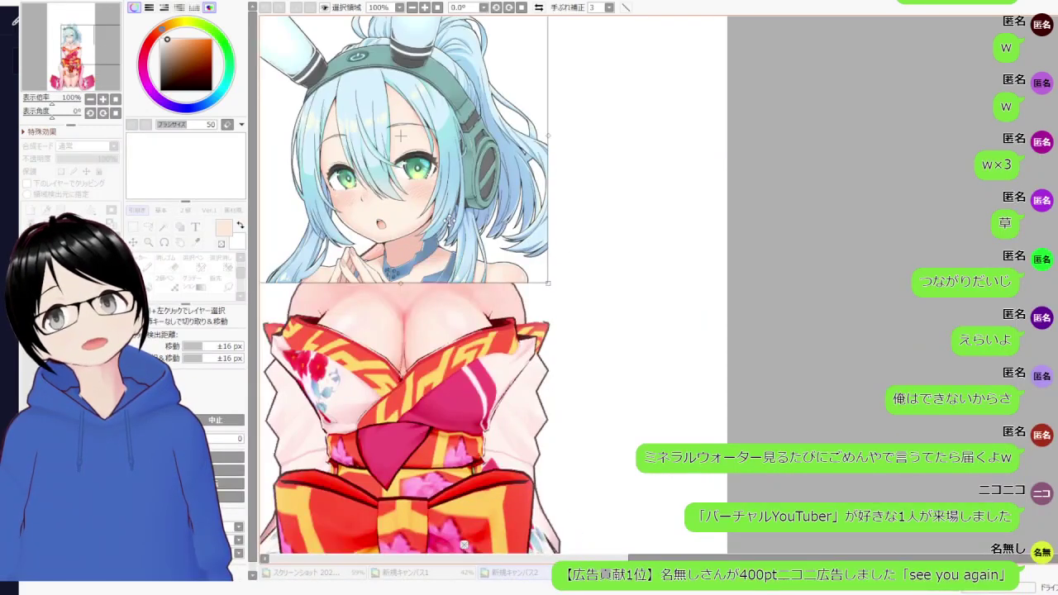
pyautogui.scroll(-2, 380, 272)
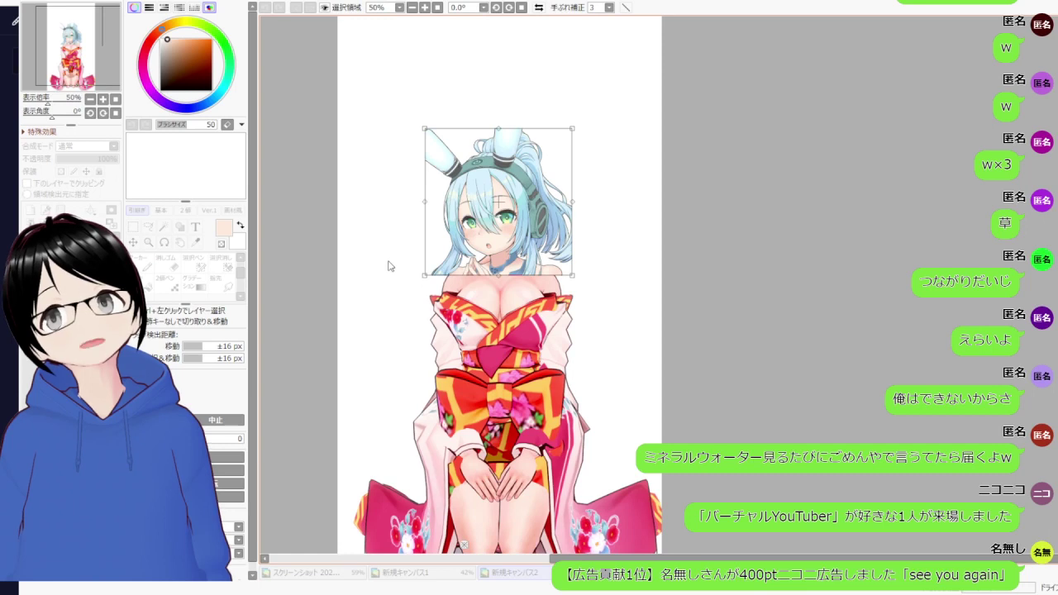
pyautogui.scroll(-1, 367, 308)
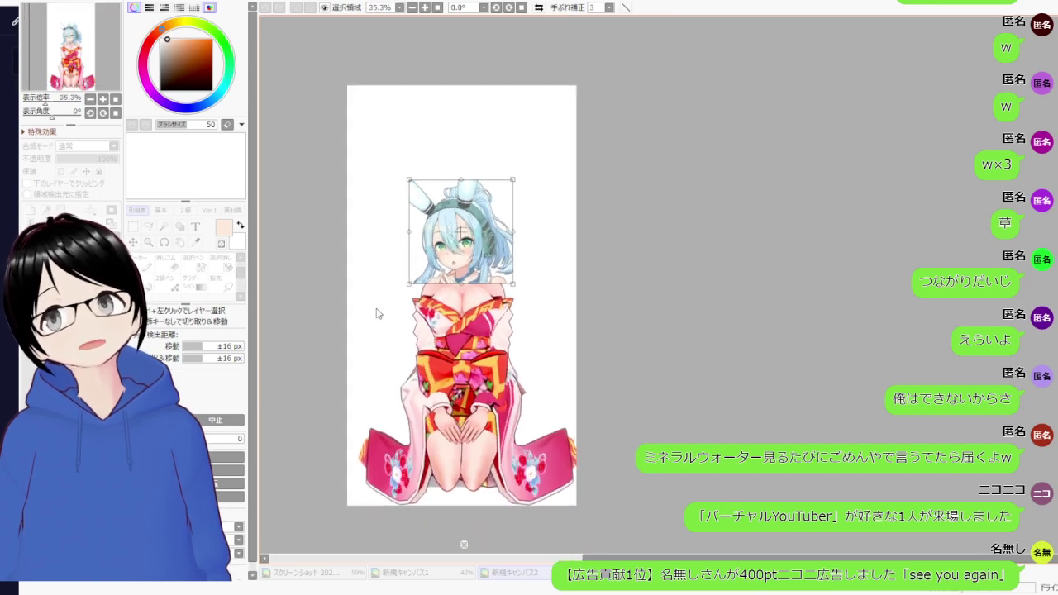
pyautogui.moveTo(499, 254); pyautogui.dragTo(497, 252)
pyautogui.scroll(4, 497, 253)
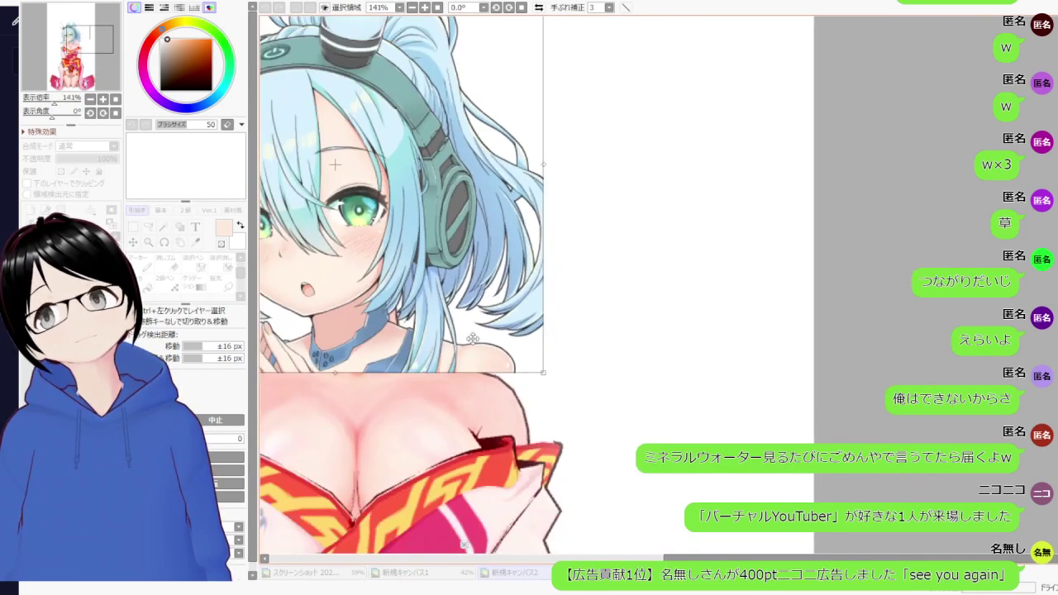
pyautogui.moveTo(439, 352); pyautogui.dragTo(437, 373)
pyautogui.scroll(-2, 438, 373)
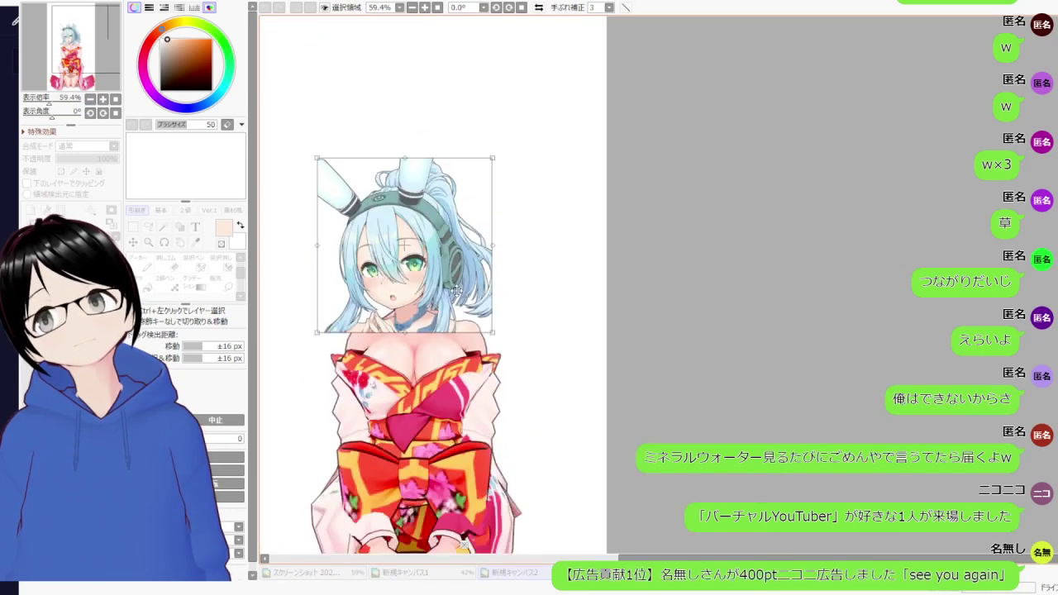
pyautogui.scroll(-2, 321, 418)
pyautogui.scroll(2, 287, 387)
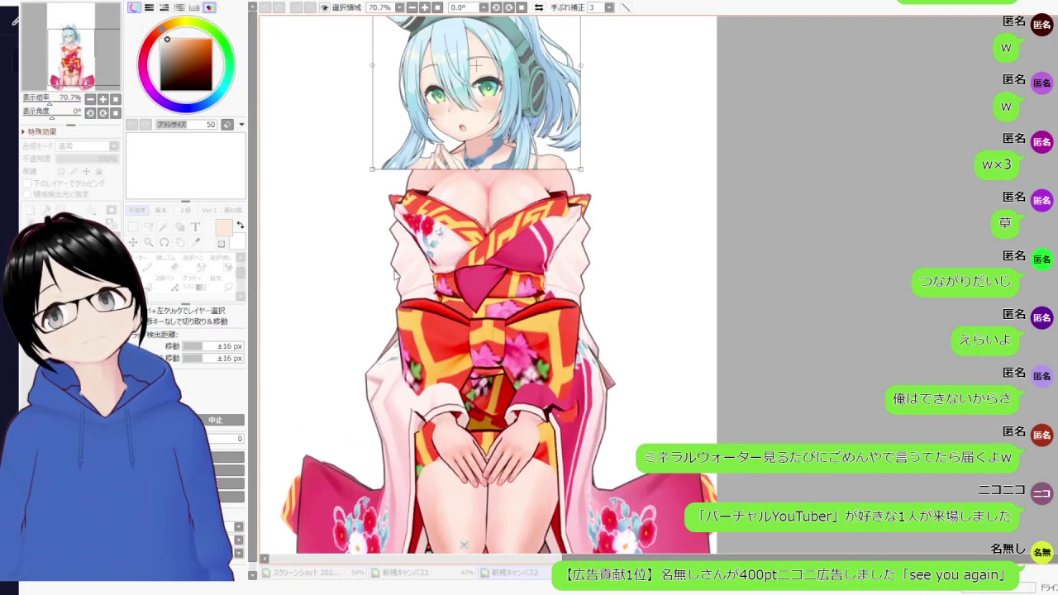
pyautogui.moveTo(485, 147); pyautogui.dragTo(490, 142)
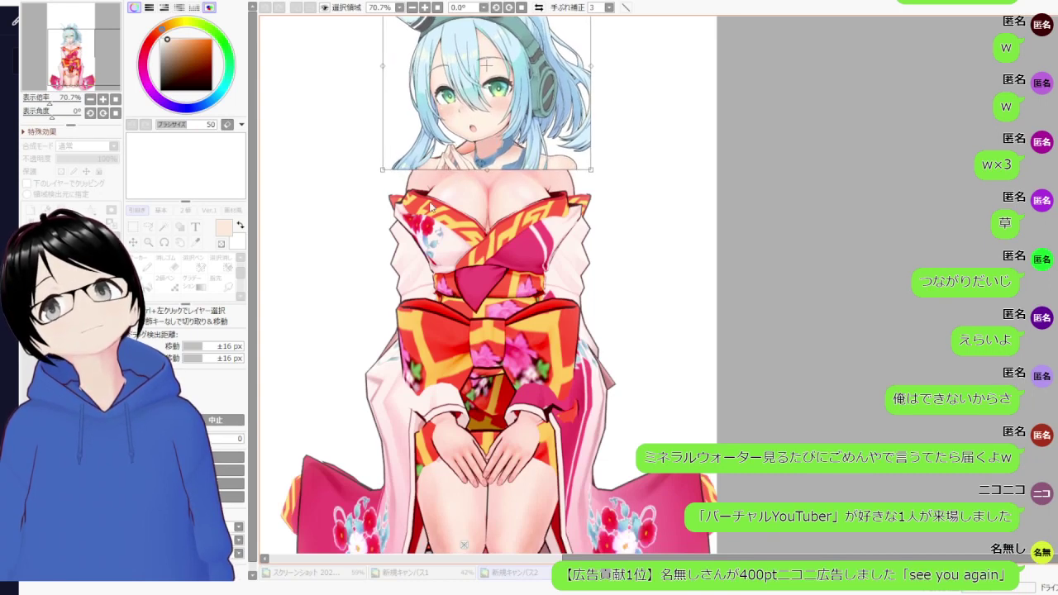
pyautogui.press('Return')
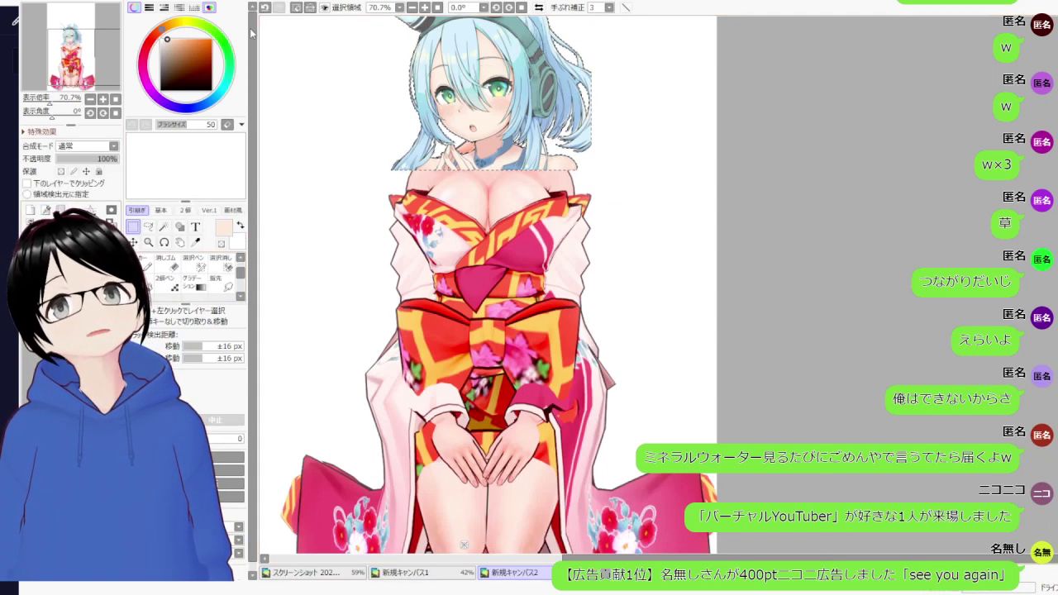
pyautogui.hotkey('ctrl', 'd')
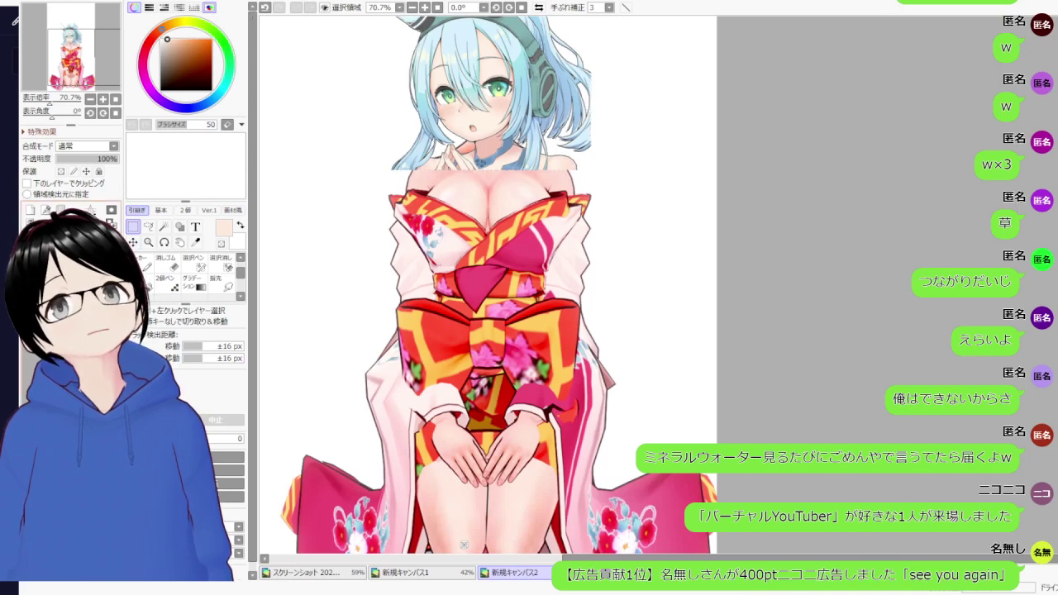
# - Try to erase the head artwork's shoulder beneath the ponytail tips with the size 80 Eraser
pyautogui.press('e')
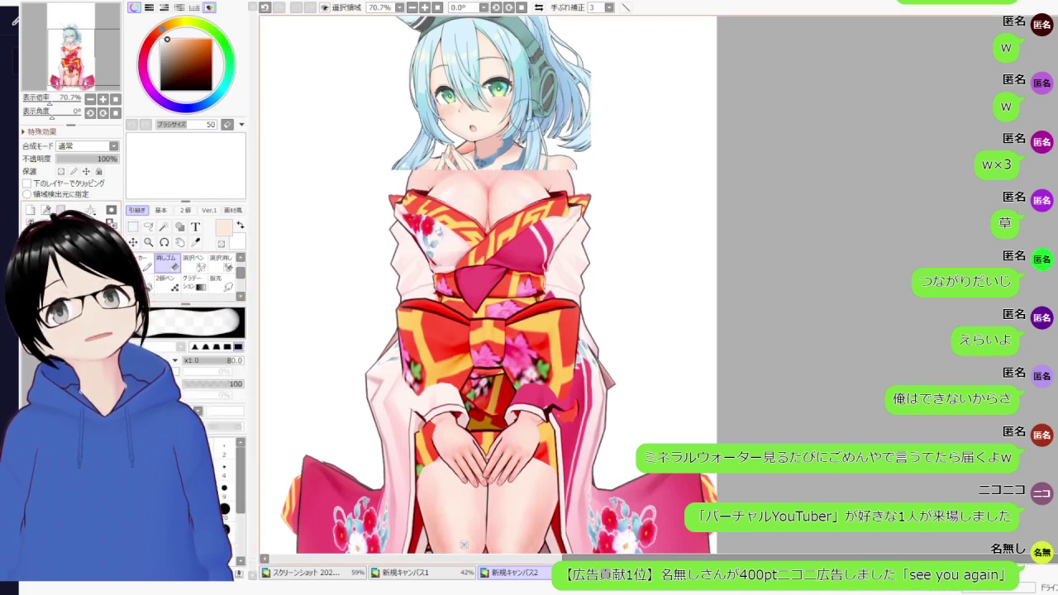
pyautogui.scroll(3, 488, 153)
pyautogui.moveTo(488, 153)
pyautogui.mouseDown()
pyautogui.moveTo(479, 161)
pyautogui.moveTo(521, 136)
pyautogui.mouseUp()
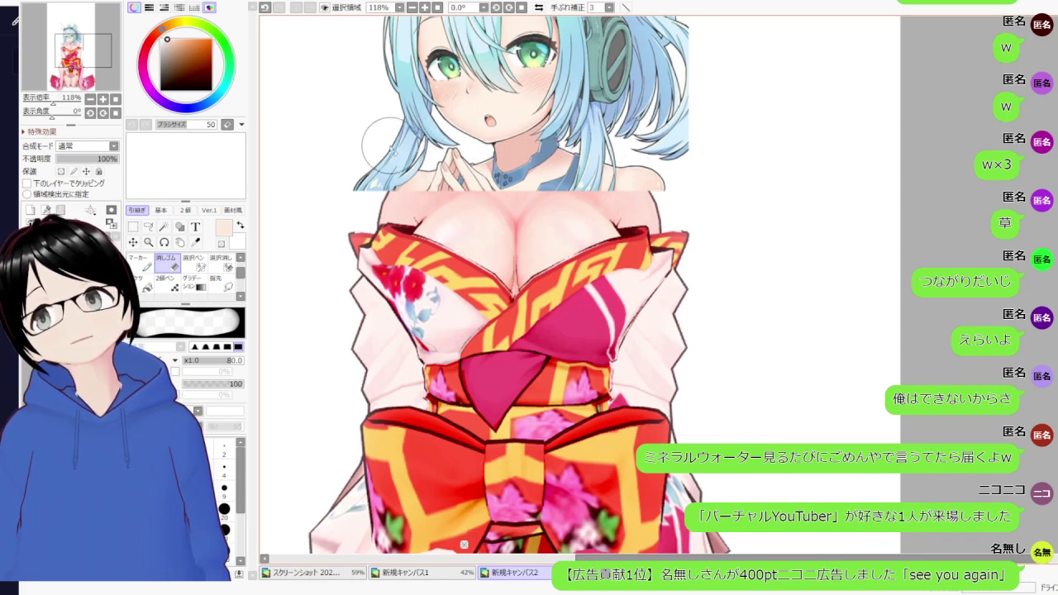
pyautogui.scroll(-2, 402, 142)
pyautogui.scroll(-1, 529, 38)
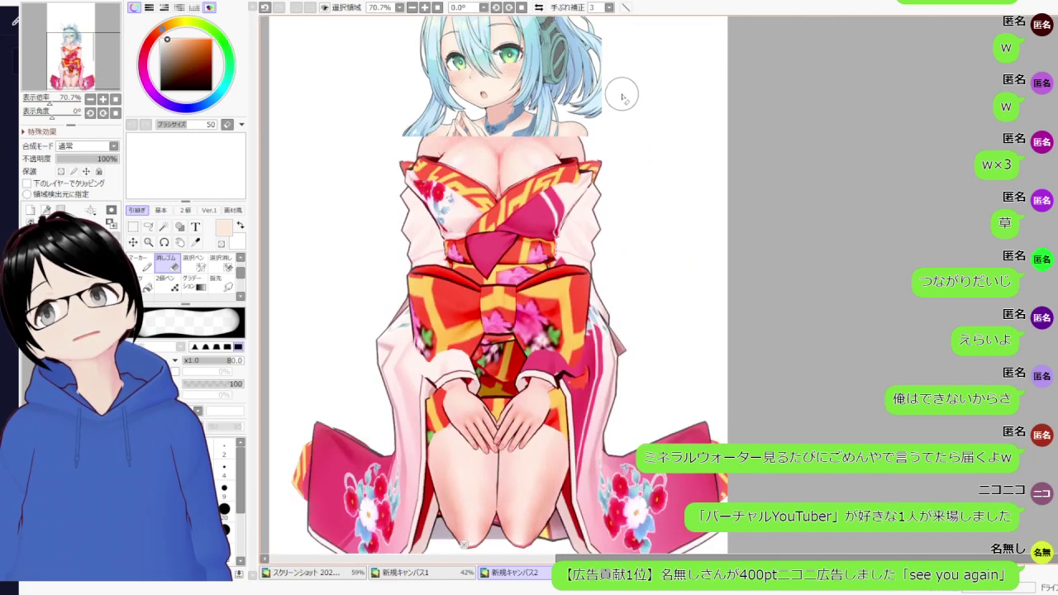
pyautogui.scroll(4, 622, 94)
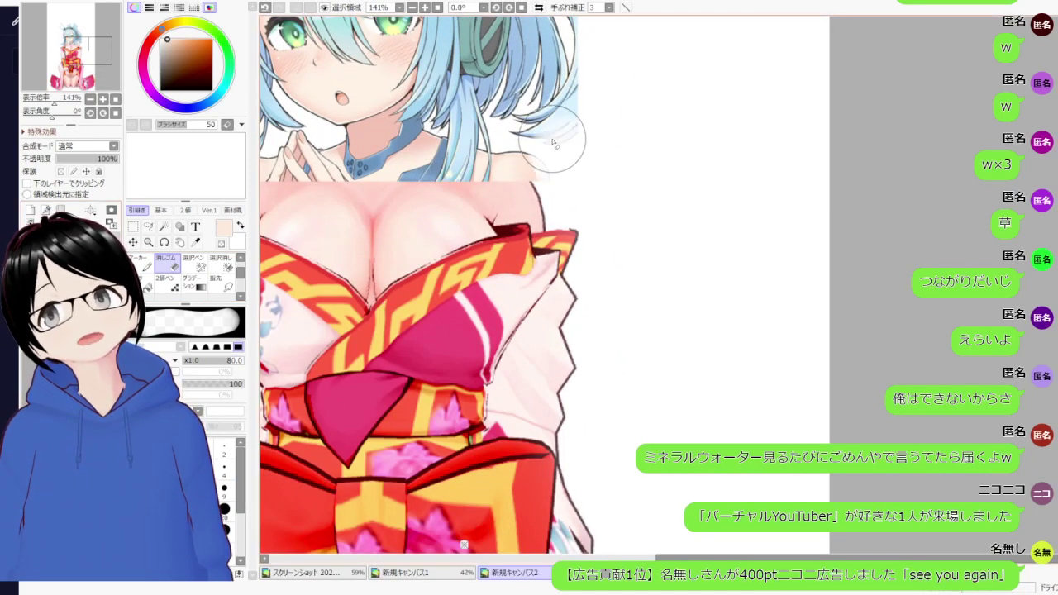
pyautogui.moveTo(535, 137)
pyautogui.mouseDown()
pyautogui.moveTo(521, 124)
pyautogui.moveTo(517, 153)
pyautogui.moveTo(546, 124)
pyautogui.moveTo(545, 154)
pyautogui.mouseUp()
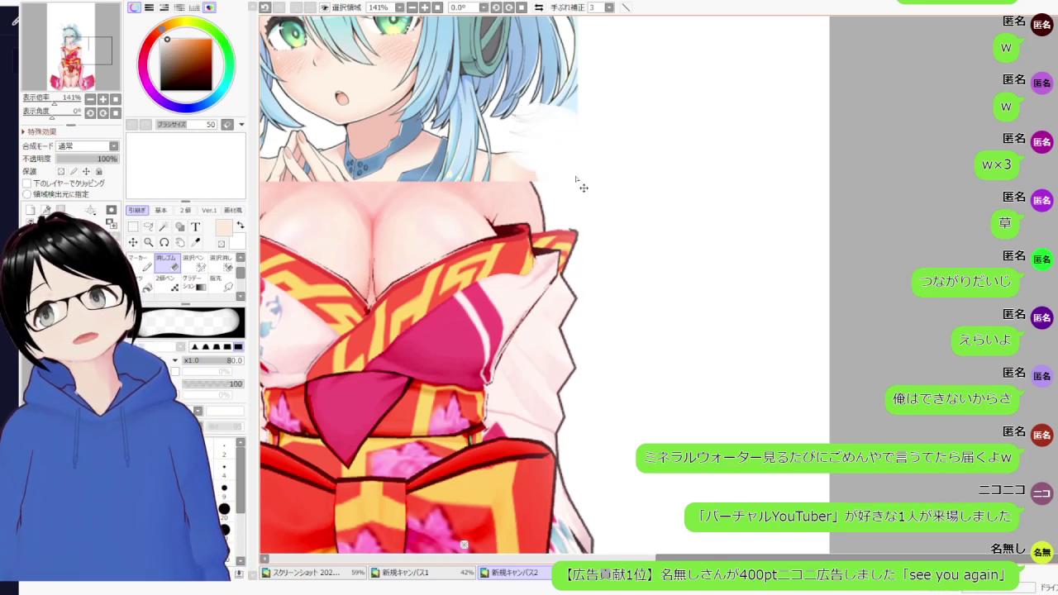
pyautogui.hotkey('ctrl', 'z')
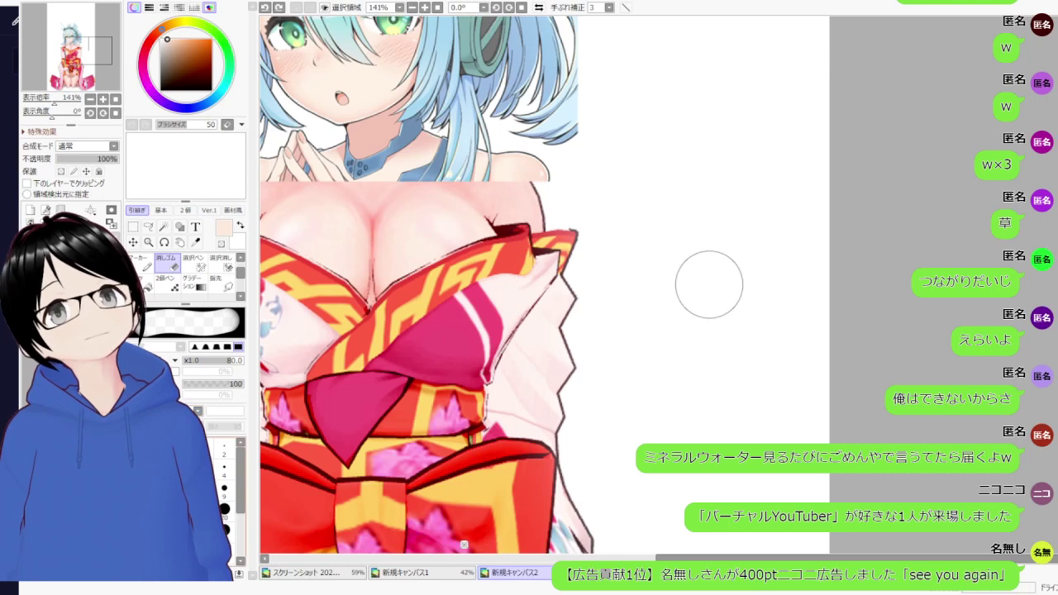
# - Reduce the Eraser size to 35 and erase the head artwork's outer shoulder beneath the ponytail, exposing the kimono body's shoulder
pyautogui.press('[')
pyautogui.press('[')
pyautogui.press('[')
pyautogui.press('[')
pyautogui.press('[')
pyautogui.press('[')
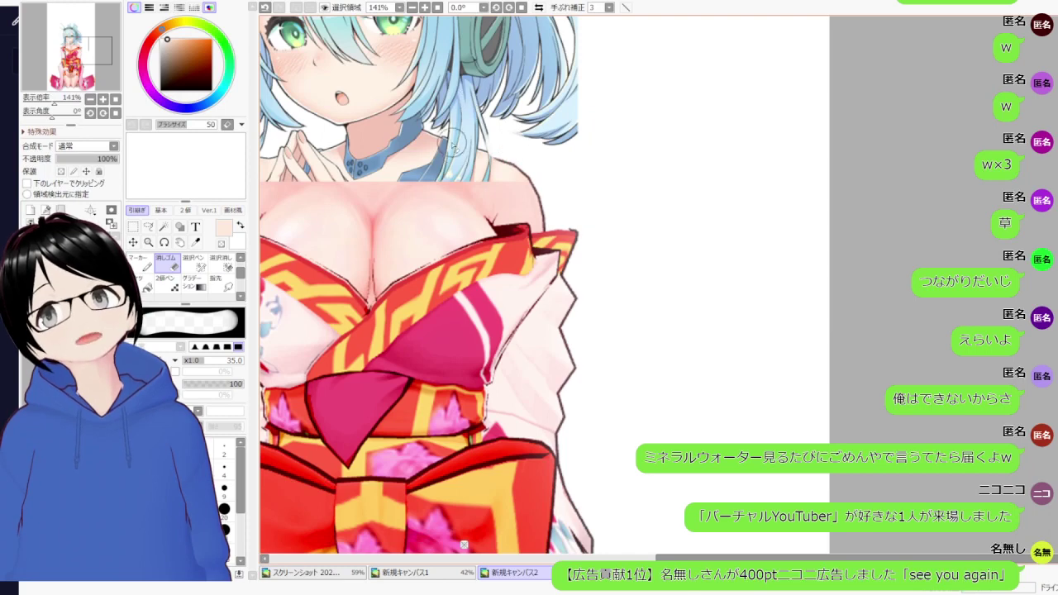
pyautogui.scroll(3, 464, 142)
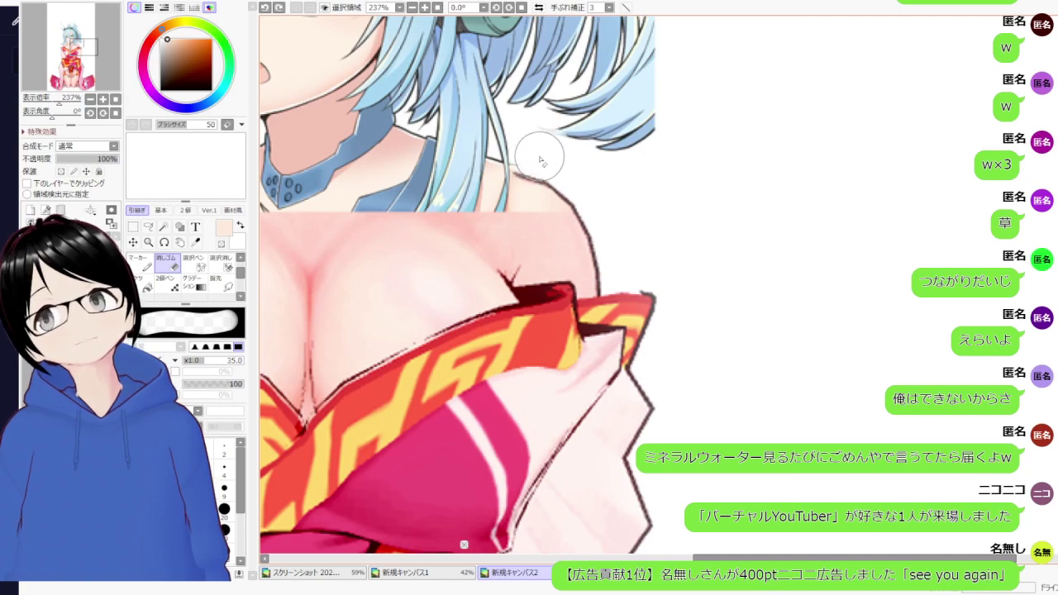
pyautogui.scroll(-5, 535, 151)
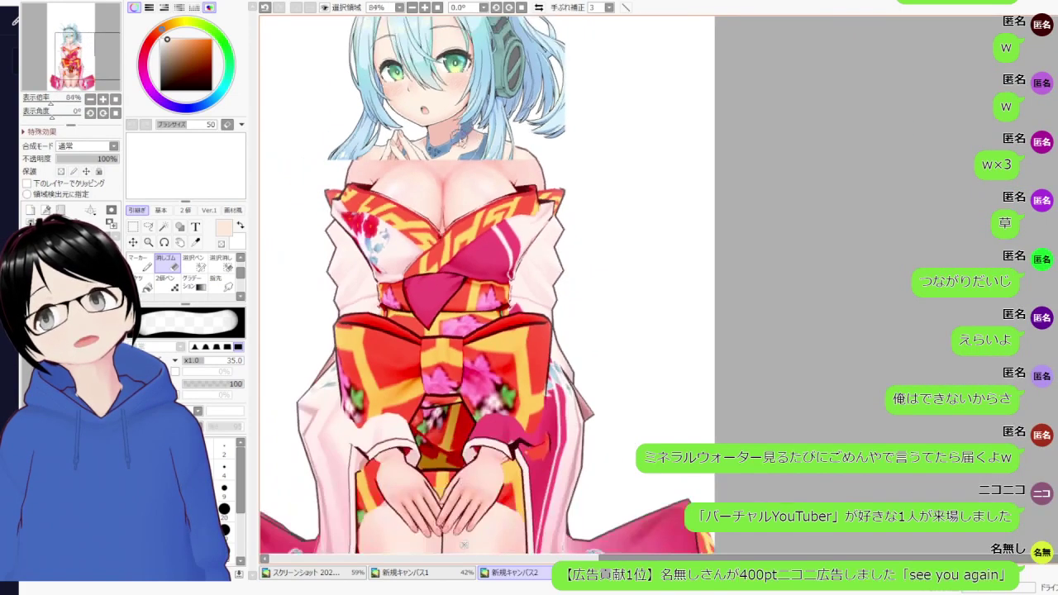
pyautogui.scroll(2, 319, 101)
pyautogui.scroll(1, 318, 101)
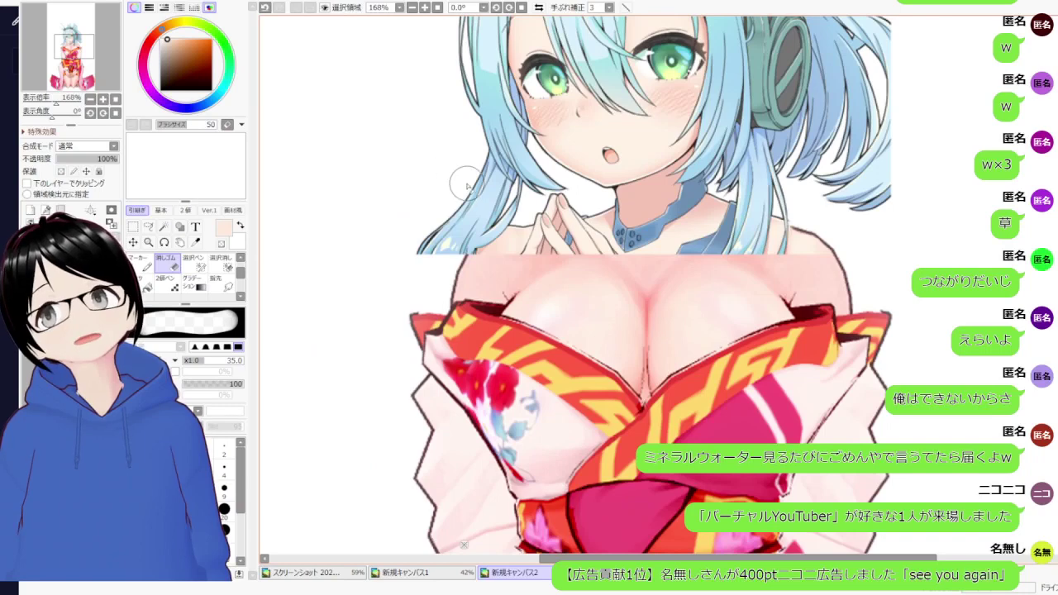
# - Try to erase the tips of the clasped fingers below the chin with the size 35 Eraser
pyautogui.scroll(5, 635, 245)
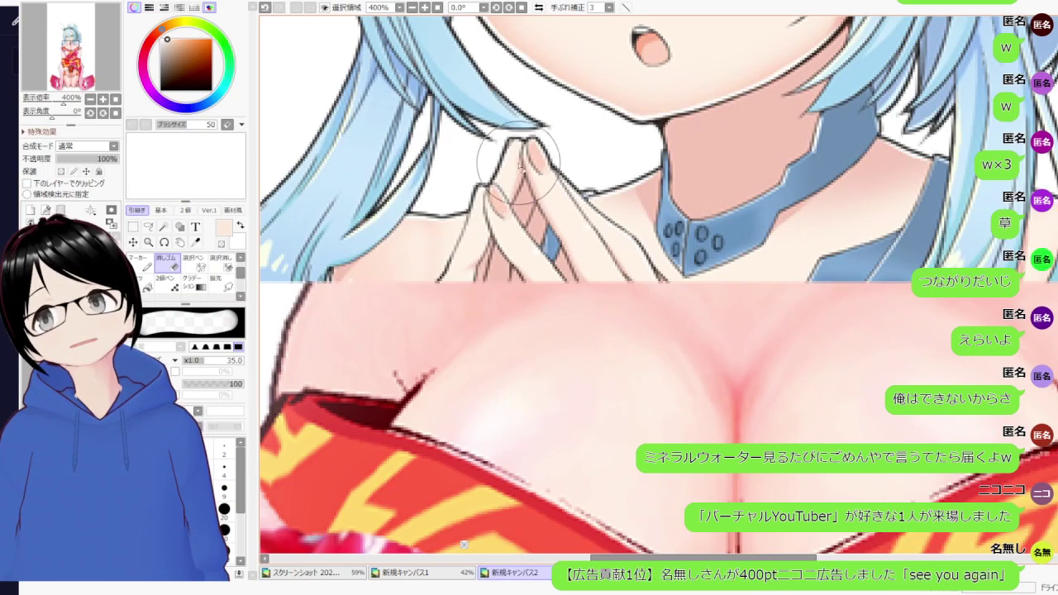
pyautogui.moveTo(518, 180); pyautogui.dragTo(524, 181)
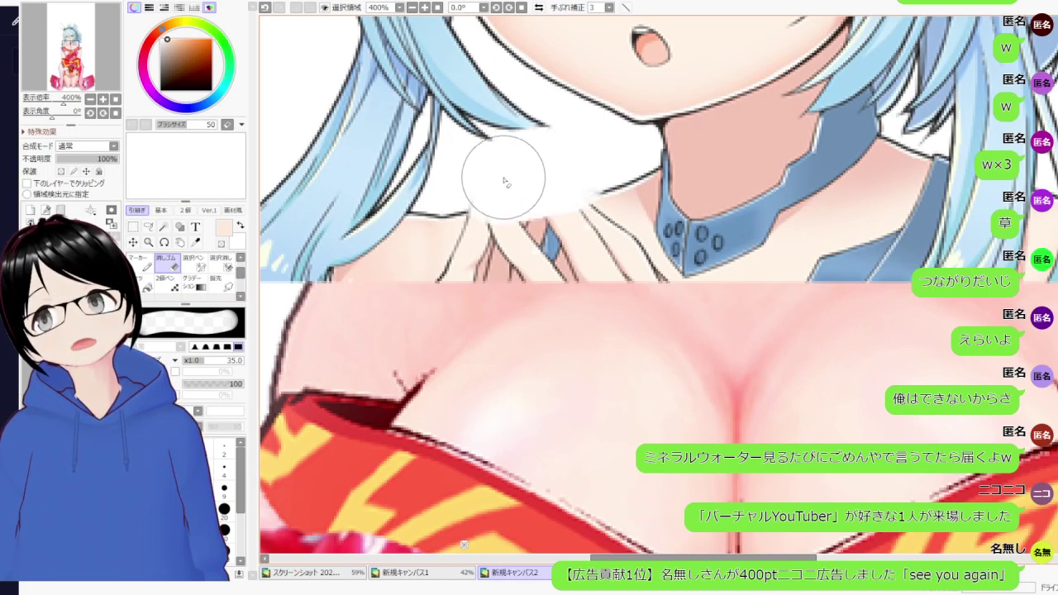
pyautogui.hotkey('ctrl', 'z')
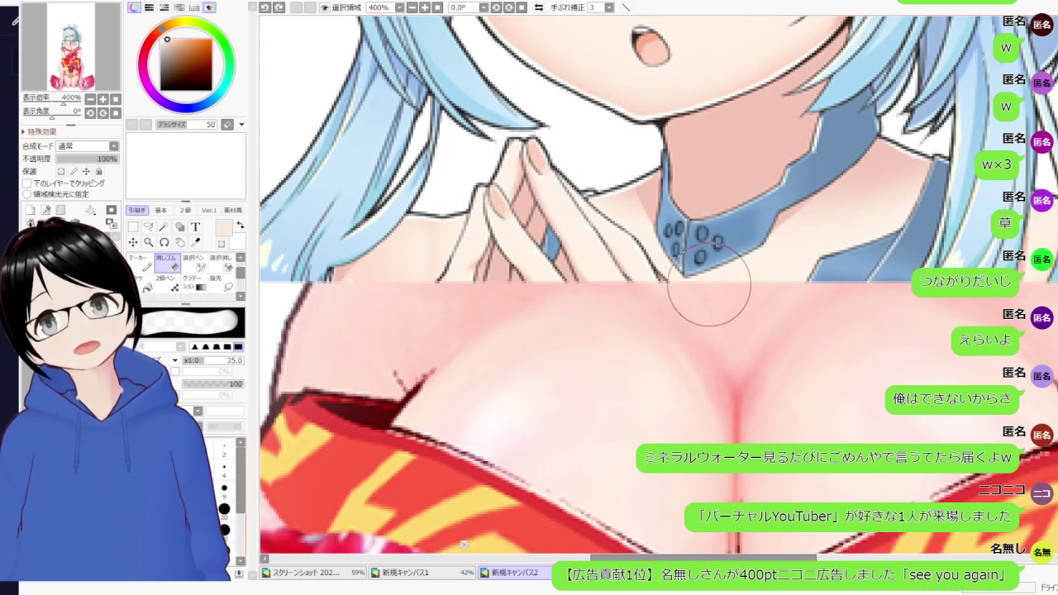
# - Erase the tips of the clasped fingers between hair and neck with a size 20 Eraser, and switch to the Marker brush
pyautogui.click(224, 509)
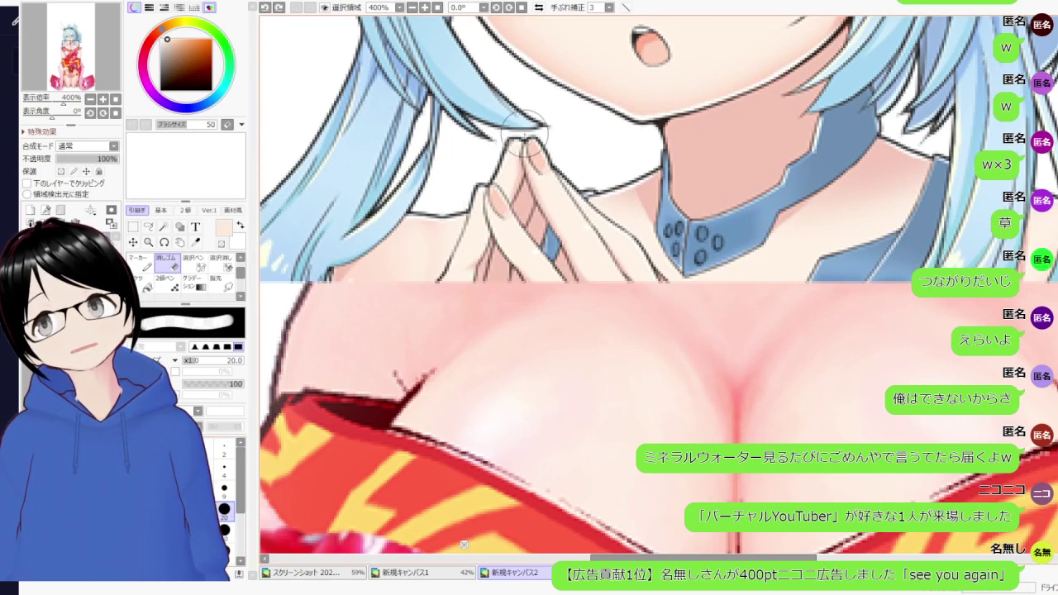
pyautogui.moveTo(524, 134)
pyautogui.mouseDown()
pyautogui.moveTo(517, 152)
pyautogui.moveTo(554, 163)
pyautogui.moveTo(536, 154)
pyautogui.moveTo(475, 180)
pyautogui.moveTo(577, 169)
pyautogui.moveTo(480, 186)
pyautogui.moveTo(577, 172)
pyautogui.mouseUp()
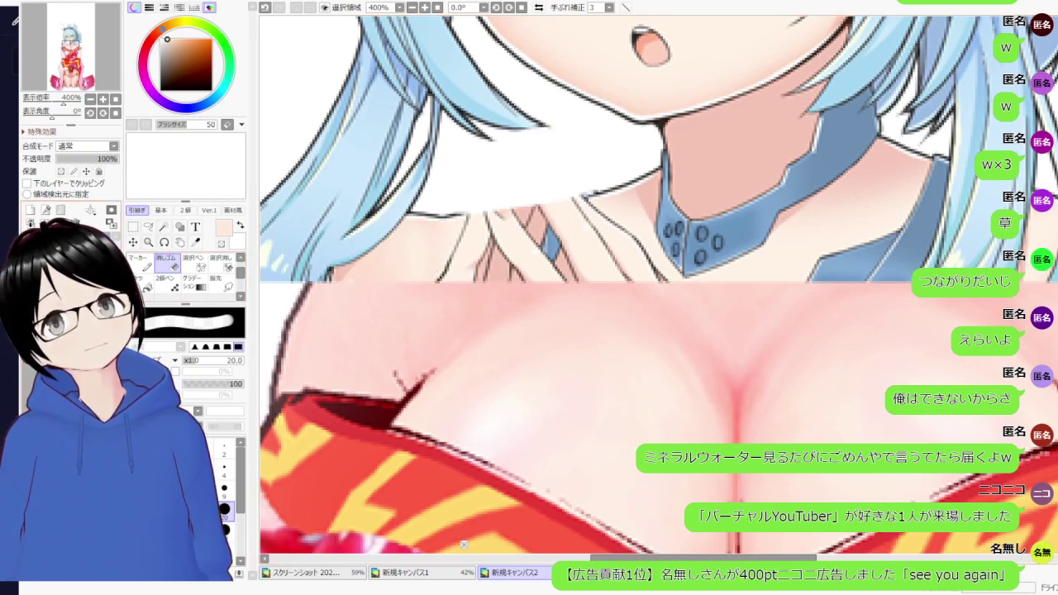
pyautogui.click(137, 263)
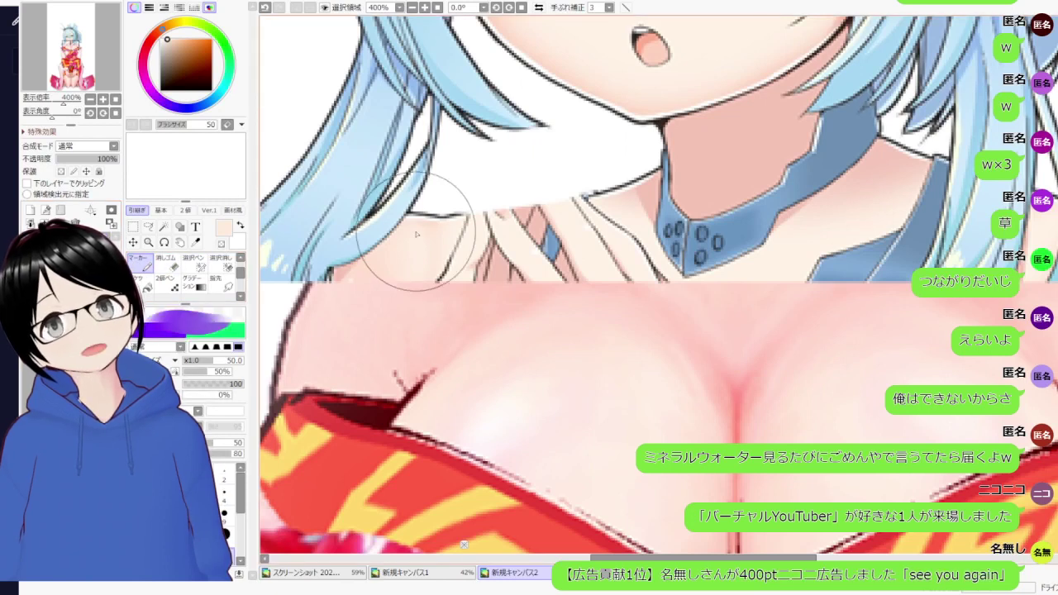
# - Try to paint over the clasped fingers below the chin in pale skin tone with the size 35 Marker
pyautogui.press('[')
pyautogui.press('[')
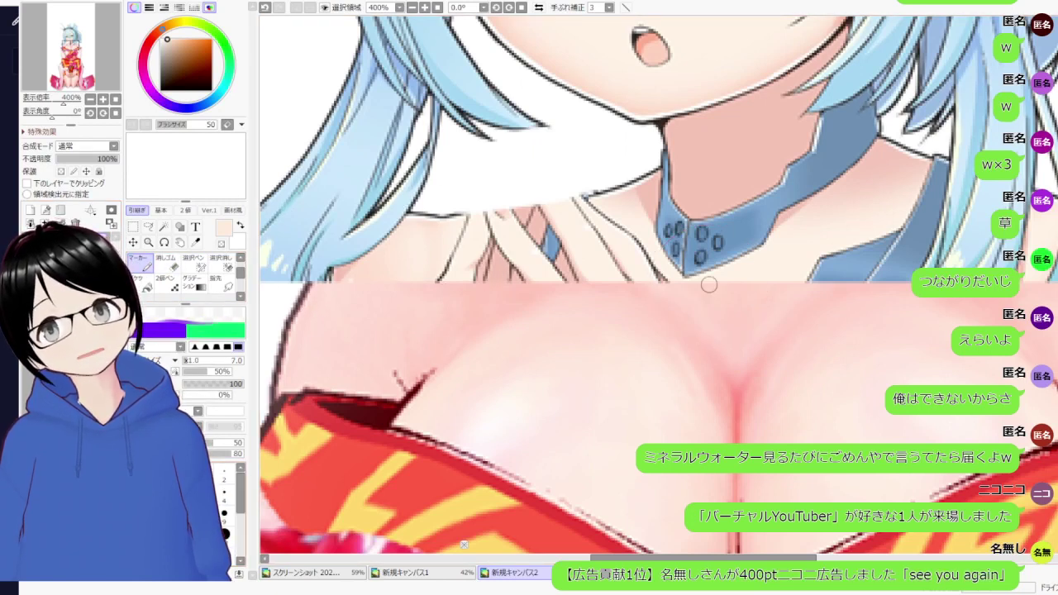
pyautogui.moveTo(466, 261); pyautogui.dragTo(621, 243)
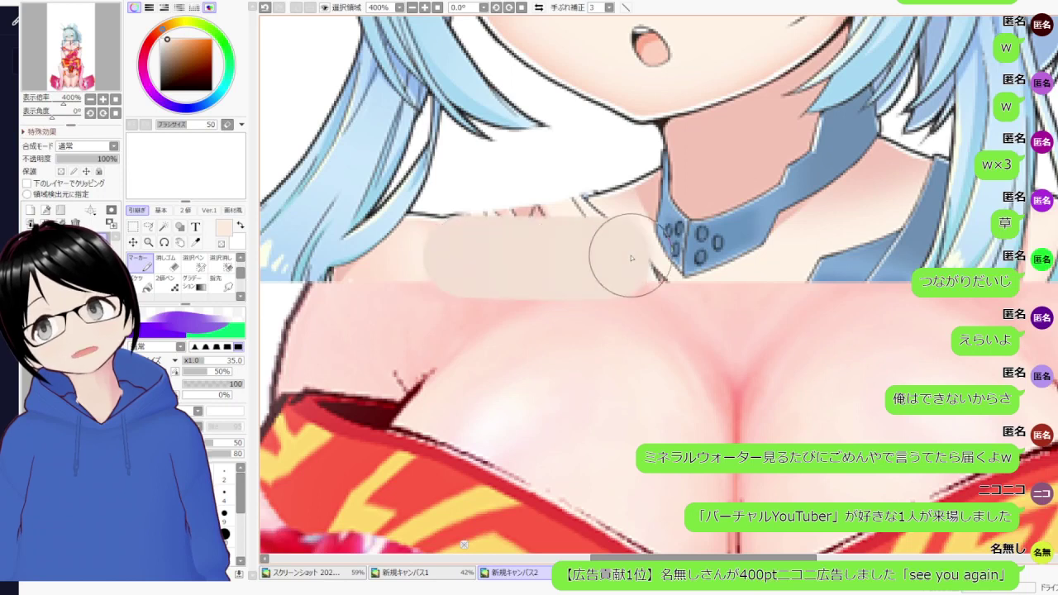
pyautogui.hotkey('ctrl', 'z')
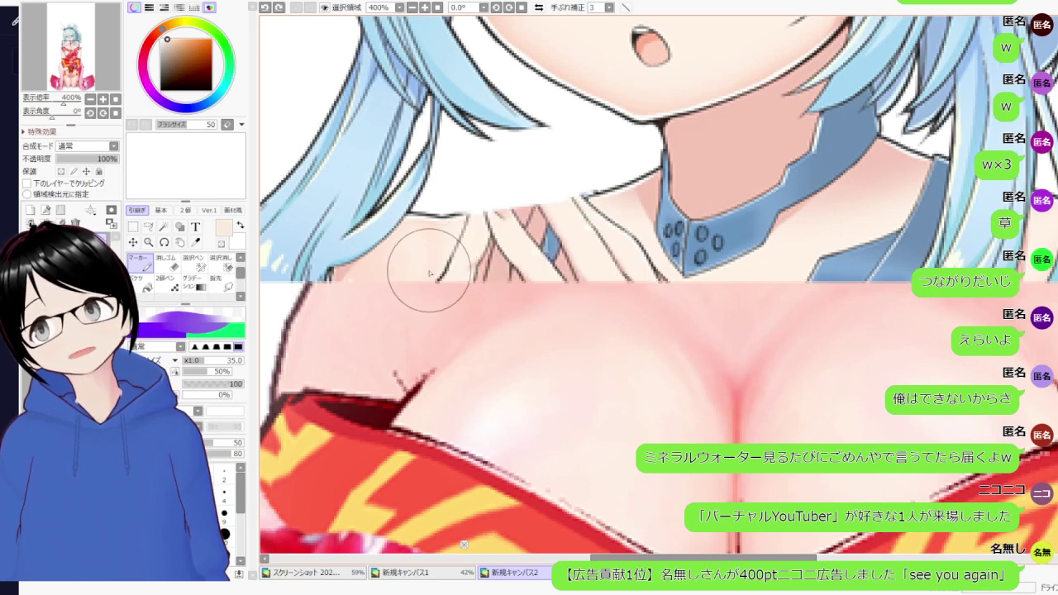
pyautogui.hotkey('ctrl', 'y')
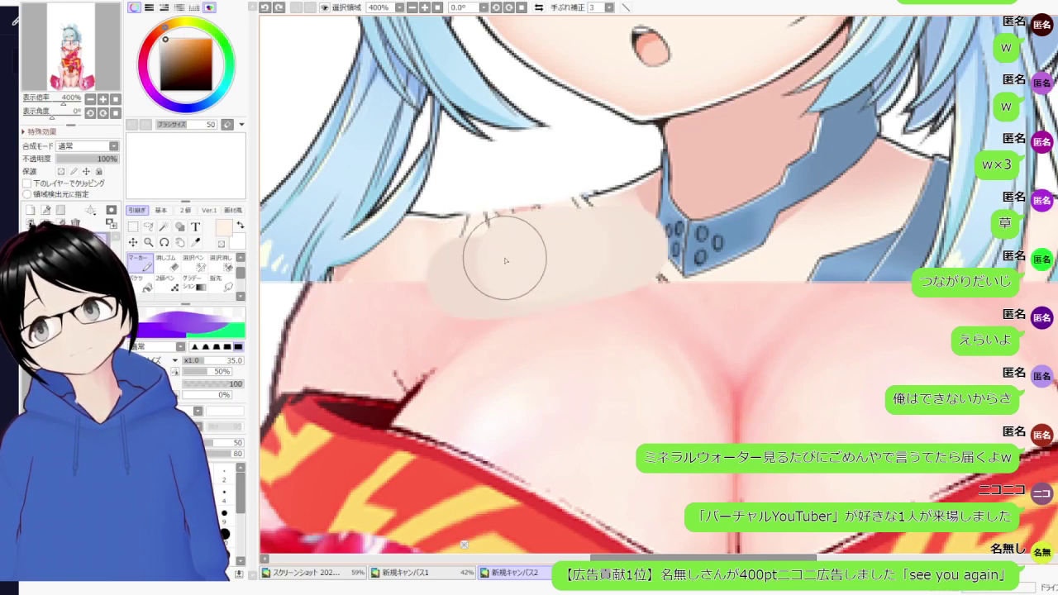
pyautogui.hotkey('ctrl', 'z')
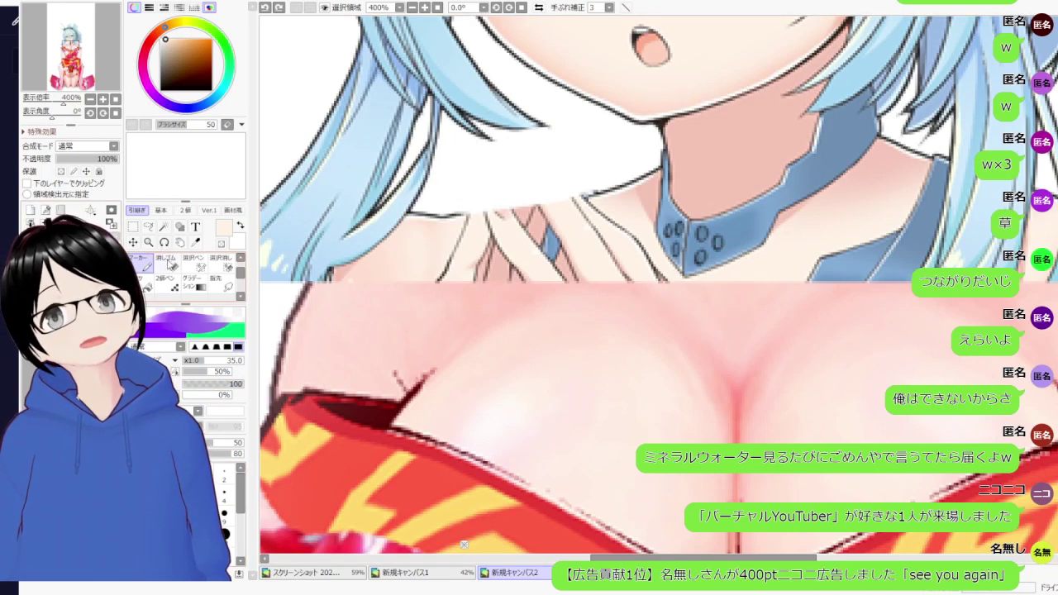
# - Paint over the clasped fingers and the adjoining upper chest in pale skin tone with the Pencil at size 35
pyautogui.scroll(1, 172, 267)
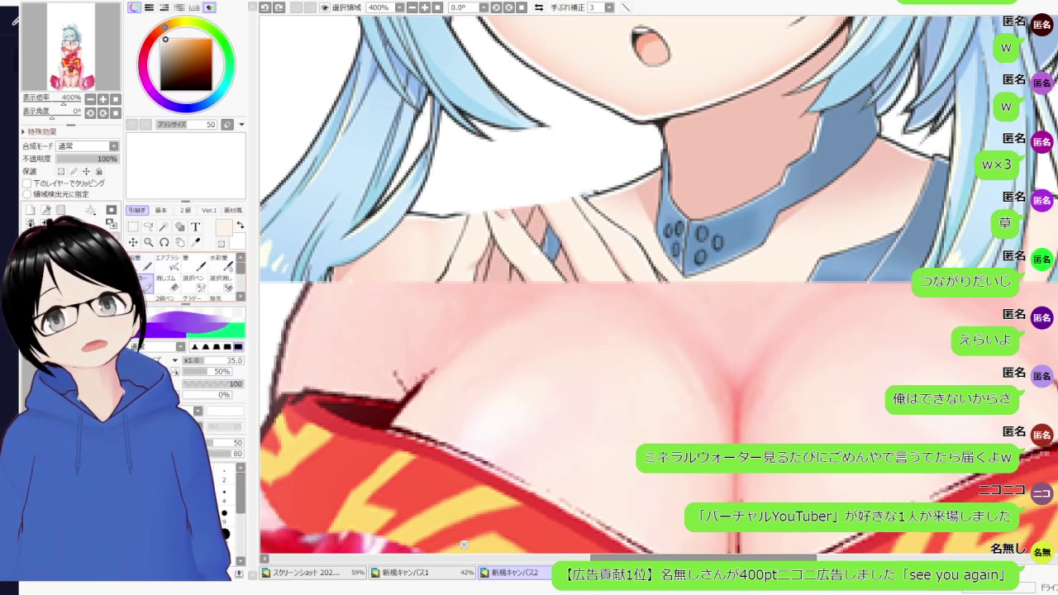
pyautogui.click(141, 265)
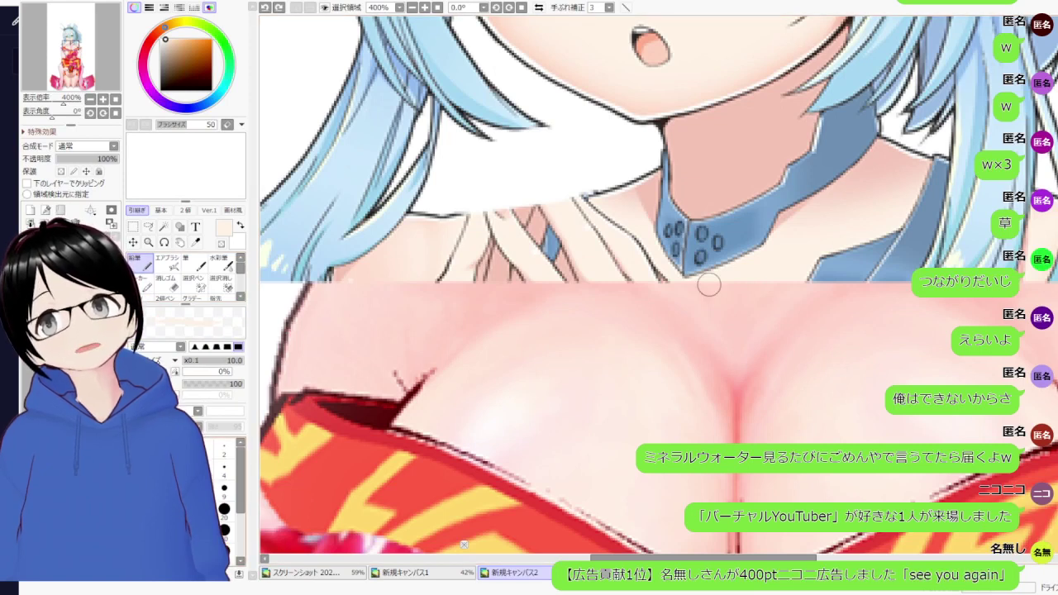
pyautogui.press(']')
pyautogui.press(']')
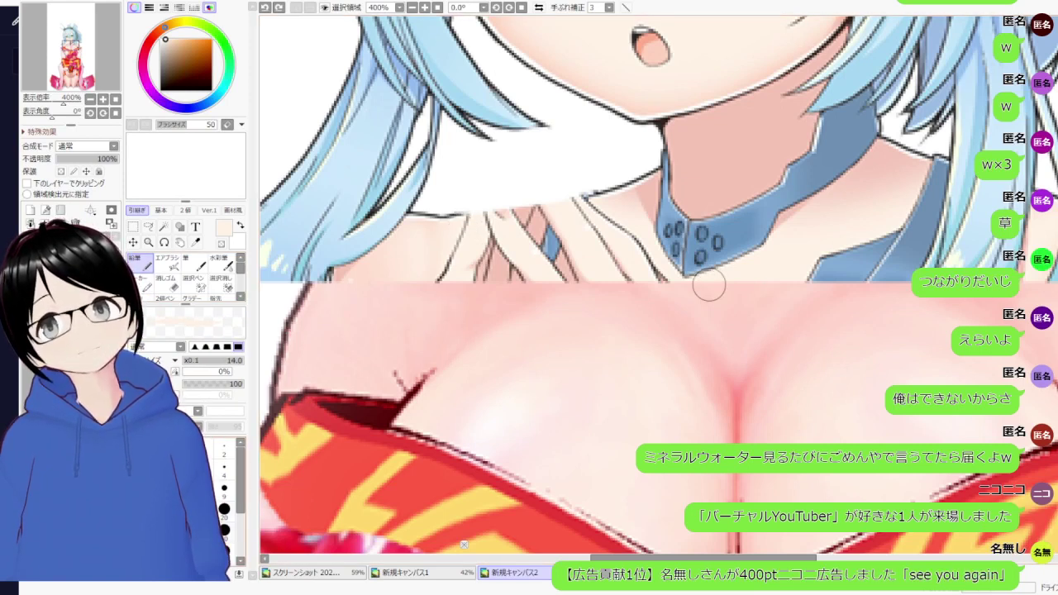
pyautogui.press(']')
pyautogui.press(']')
pyautogui.press(']')
pyautogui.press(']')
pyautogui.press(']')
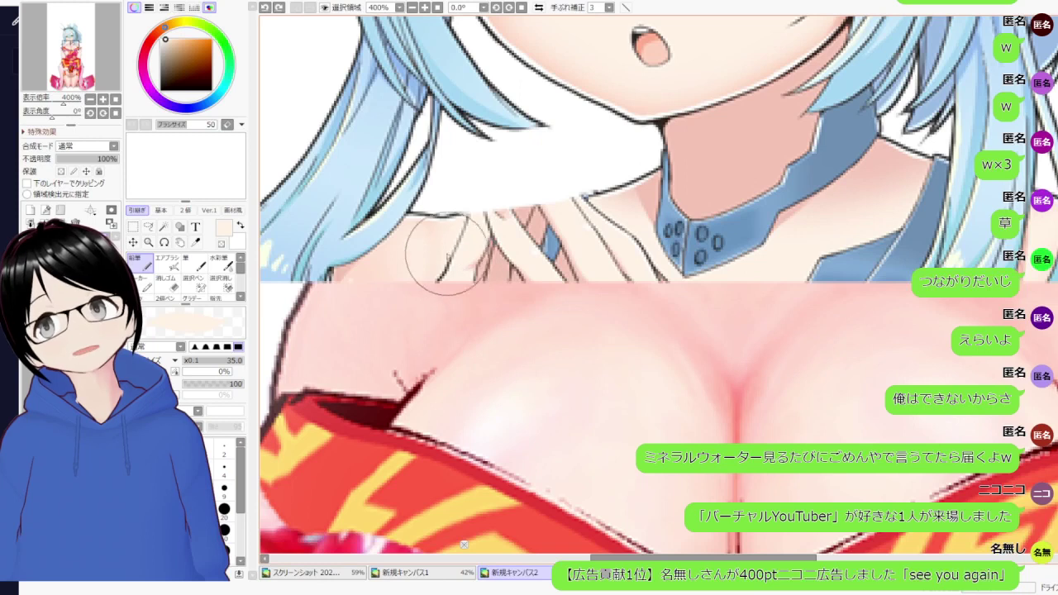
pyautogui.moveTo(432, 253)
pyautogui.mouseDown()
pyautogui.moveTo(615, 248)
pyautogui.moveTo(433, 265)
pyautogui.moveTo(545, 242)
pyautogui.moveTo(612, 244)
pyautogui.moveTo(606, 261)
pyautogui.moveTo(655, 304)
pyautogui.moveTo(658, 343)
pyautogui.mouseUp()
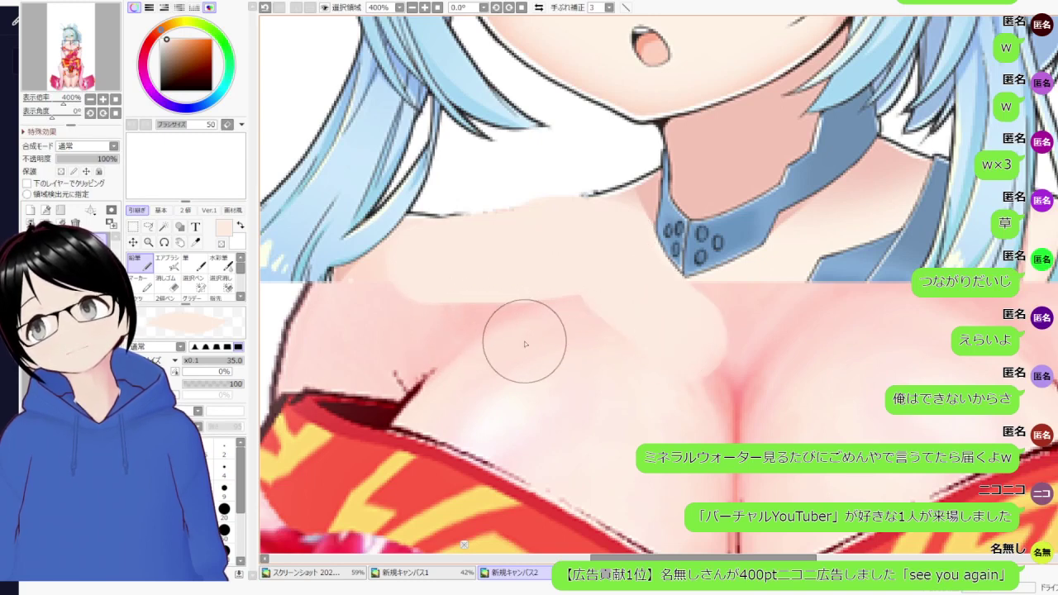
# - Sample the pinker chest skin tone and paint it across the upper chest below the collar
pyautogui.keyDown('alt'); pyautogui.click(602, 326); pyautogui.keyUp('alt')
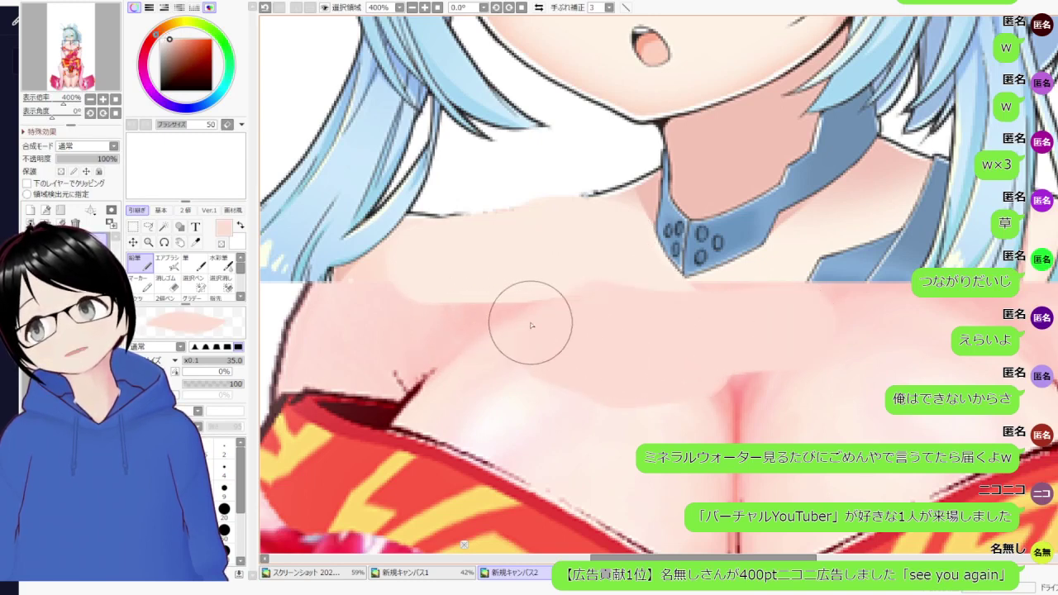
pyautogui.scroll(-9, 529, 314)
pyautogui.scroll(4, 523, 316)
pyautogui.scroll(5, 499, 318)
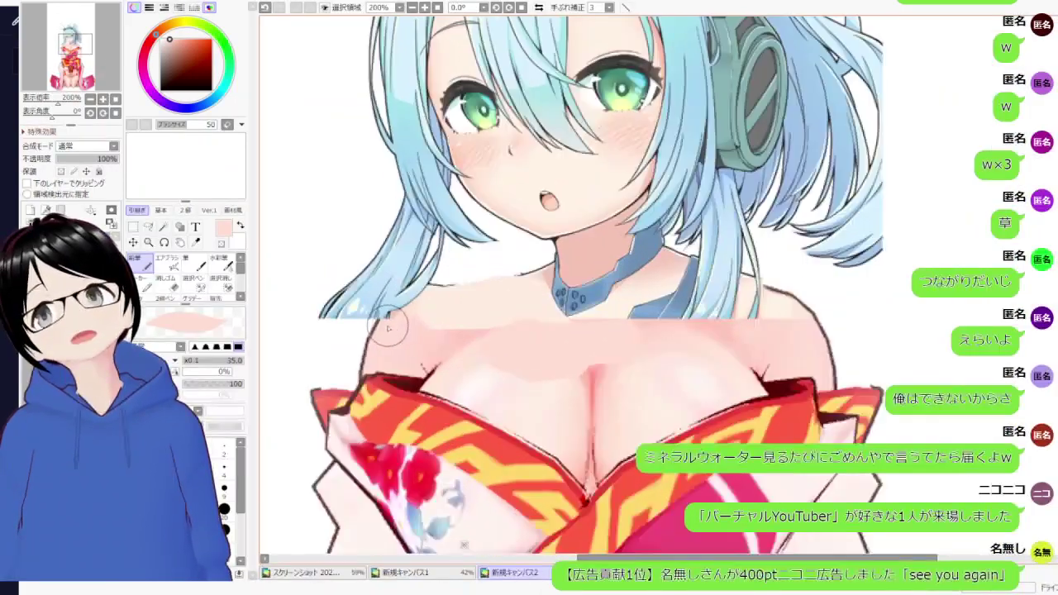
# - Create a linework layer and draw a black size 2.4 Curve along the broken shoulder outline between ponytail and neck
pyautogui.scroll(2, 498, 321)
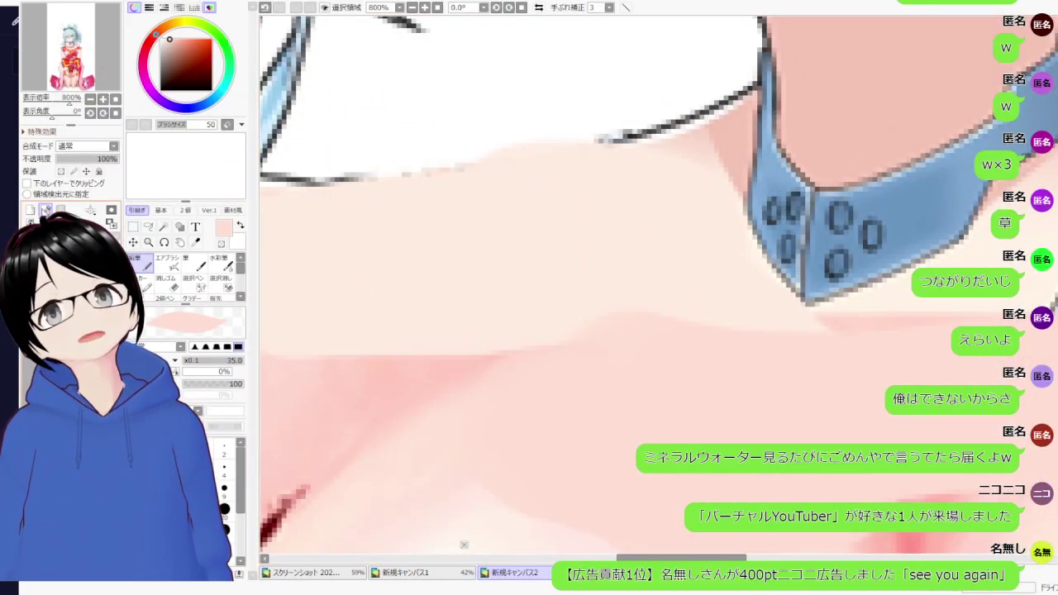
pyautogui.click(45, 210)
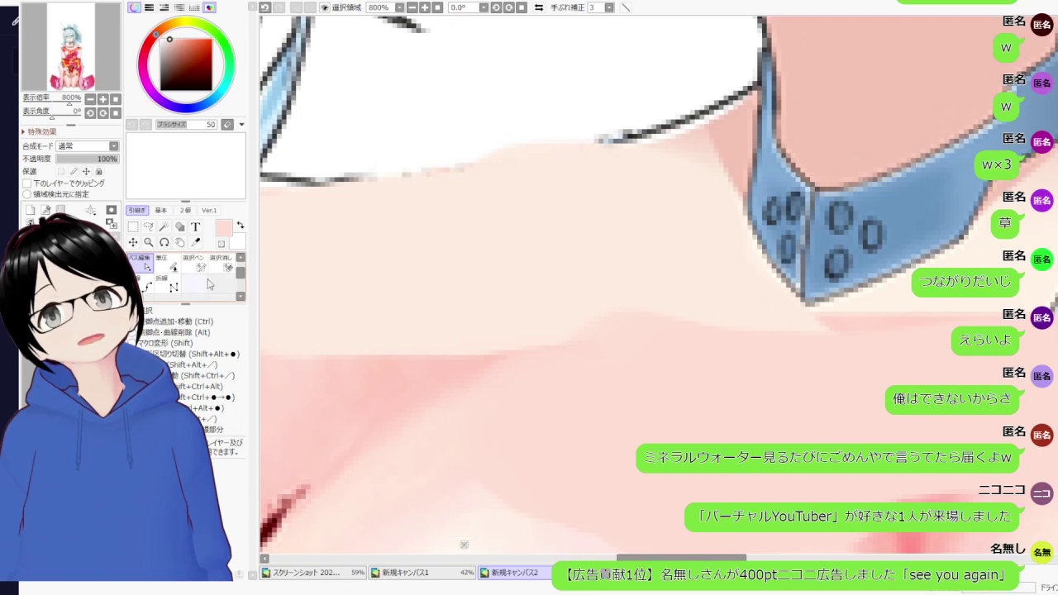
pyautogui.scroll(-2, 208, 284)
pyautogui.click(145, 270)
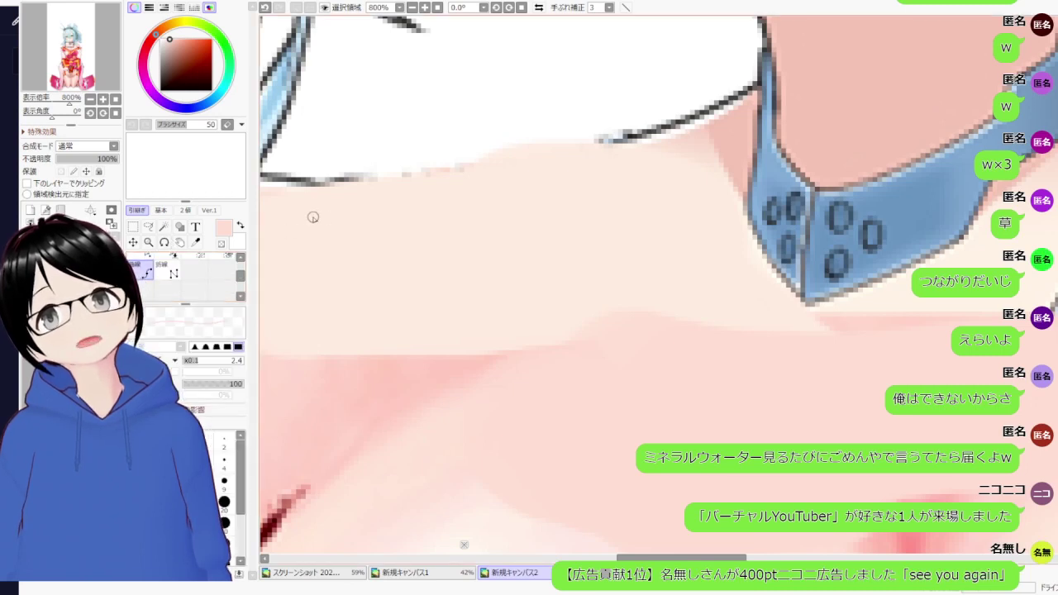
pyautogui.moveTo(181, 55); pyautogui.dragTo(162, 88)
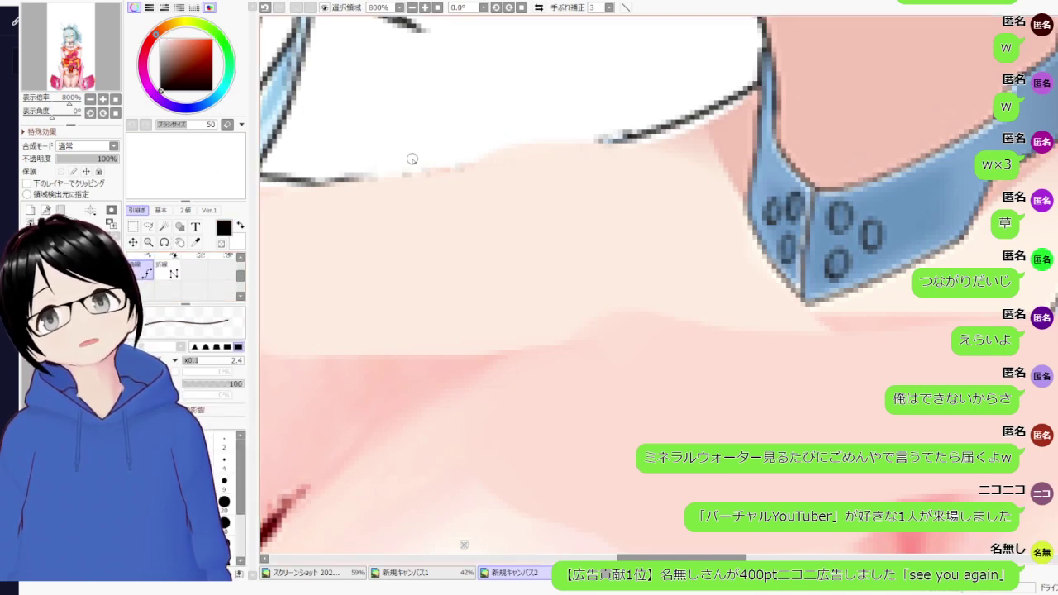
pyautogui.moveTo(278, 184)
pyautogui.mouseDown()
pyautogui.moveTo(392, 181)
pyautogui.moveTo(467, 170)
pyautogui.moveTo(527, 143)
pyautogui.moveTo(608, 142)
pyautogui.mouseUp()
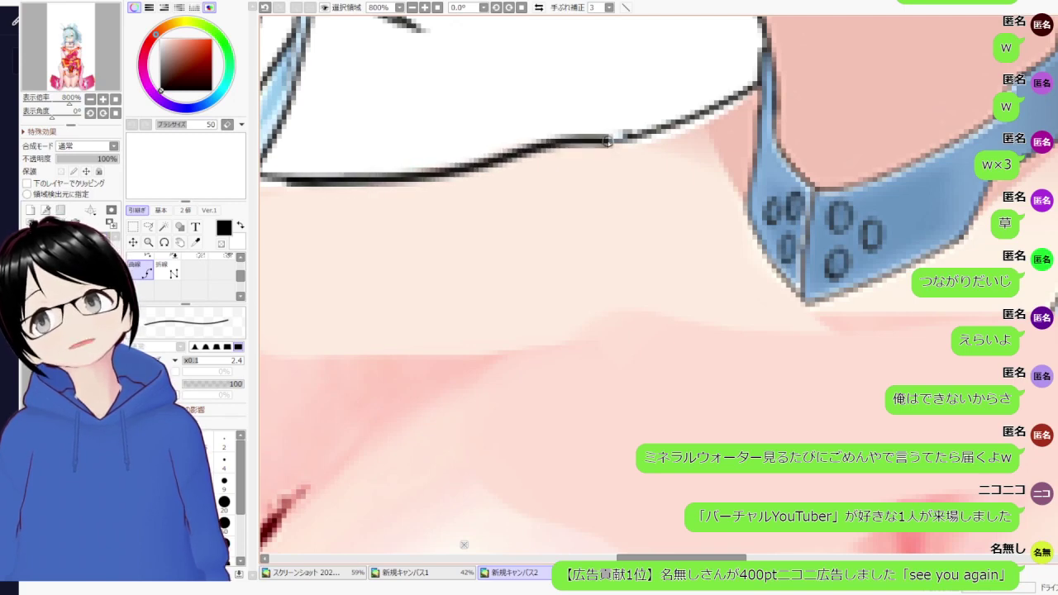
# - Extend the black shoulder curve across the remaining gap to join the outline running up to the collar
pyautogui.scroll(-4, 410, 295)
pyautogui.scroll(6, 514, 197)
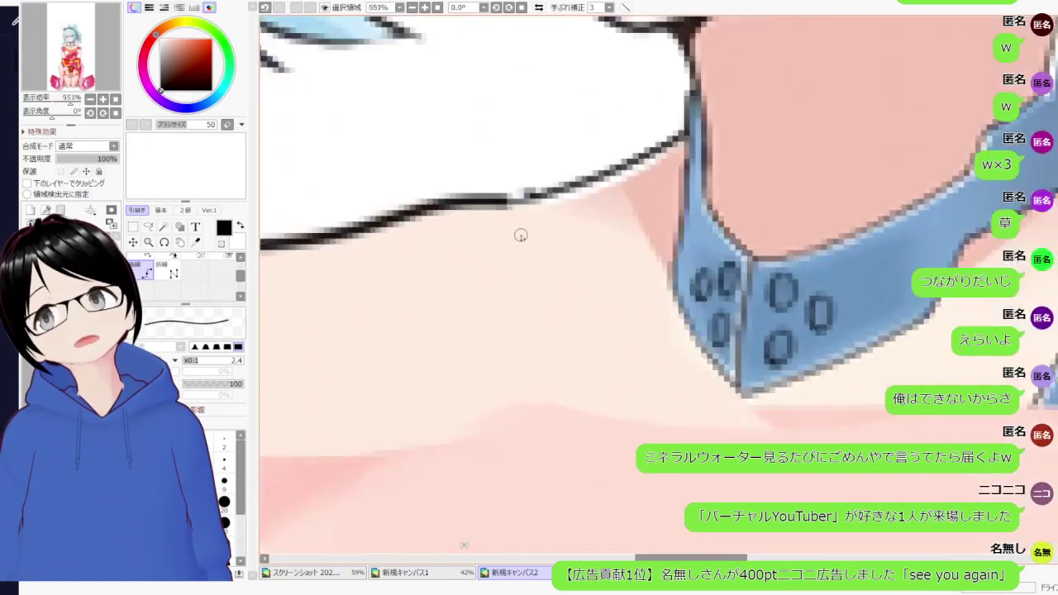
pyautogui.moveTo(501, 201); pyautogui.dragTo(583, 181)
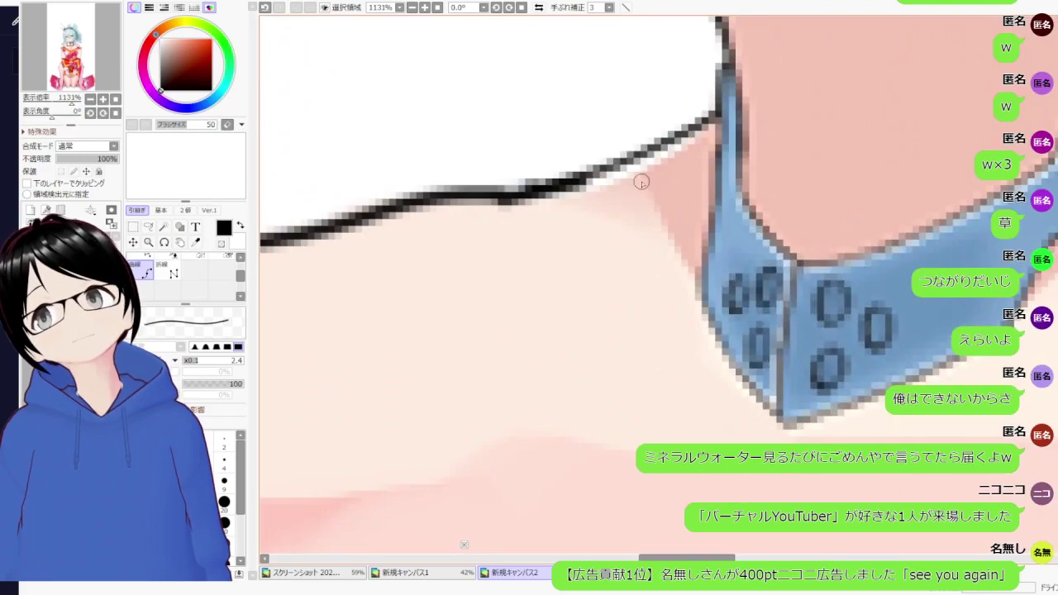
# - Draw a black curve on the opposite shoulder, connecting the outline behind the hair strand to the kimono body's arm outline
pyautogui.scroll(-6, 642, 182)
pyautogui.scroll(3, 642, 182)
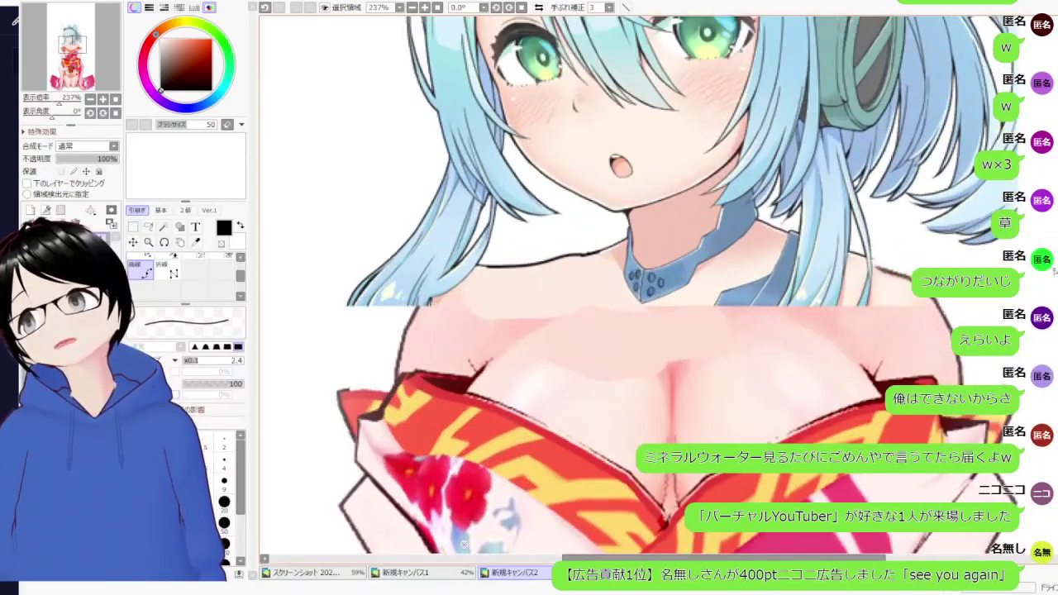
pyautogui.scroll(3, 902, 289)
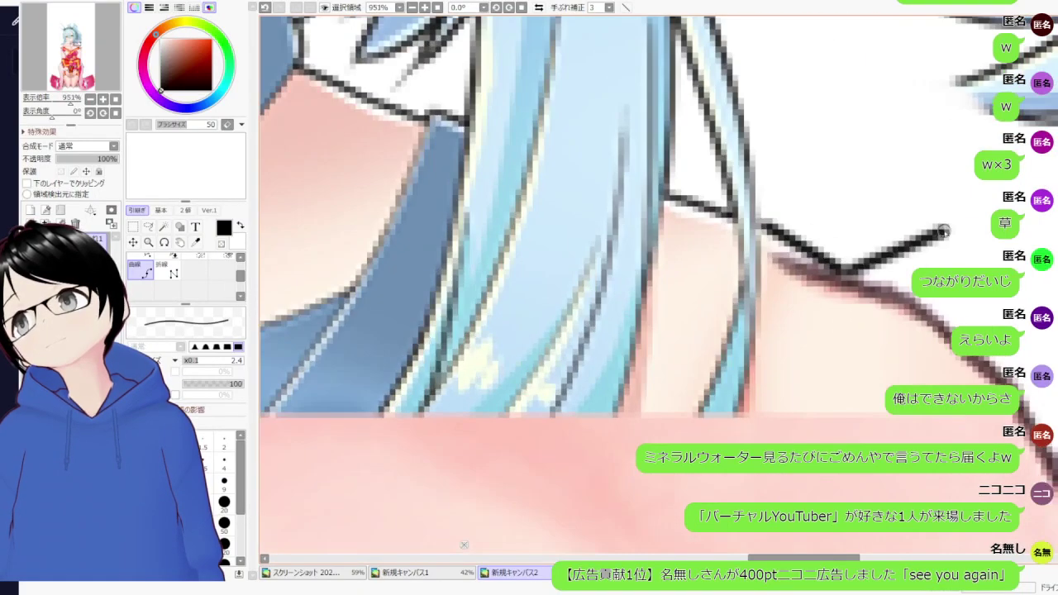
pyautogui.scroll(2, 889, 256)
pyautogui.moveTo(864, 276); pyautogui.dragTo(920, 309)
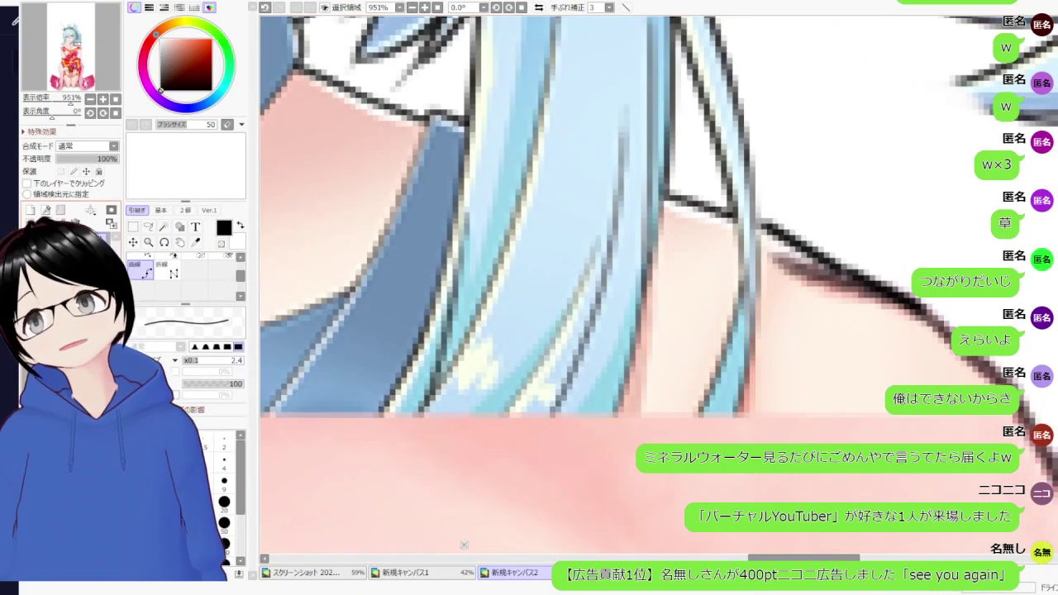
pyautogui.scroll(-5, 576, 278)
pyautogui.scroll(-2, 697, 314)
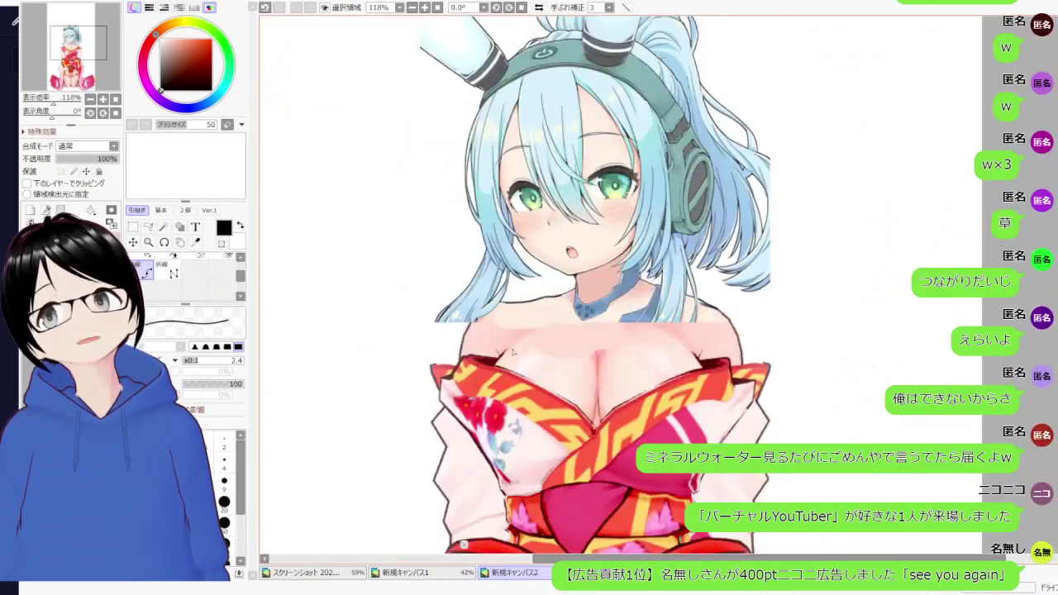
# - Erase the old brown shoulder outline beneath the new black curve with the size 20 Eraser
pyautogui.scroll(6, 565, 213)
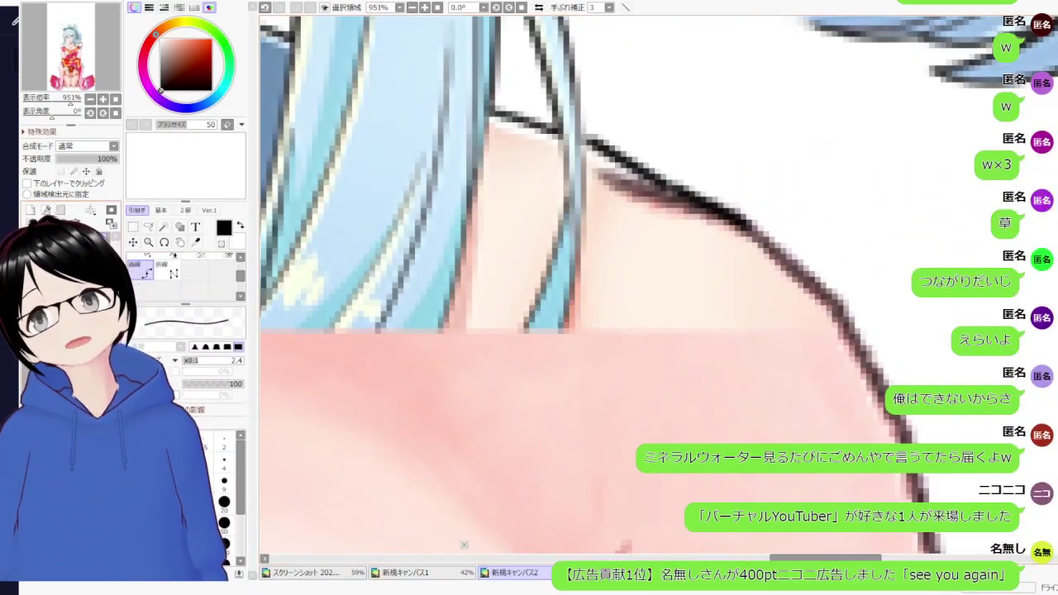
pyautogui.click(145, 264)
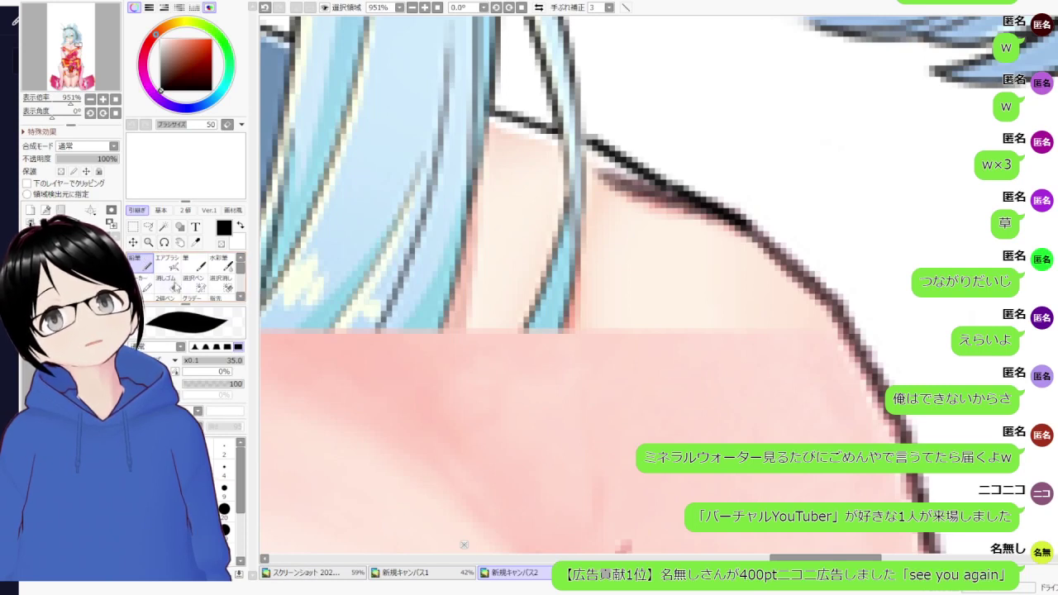
pyautogui.click(174, 287)
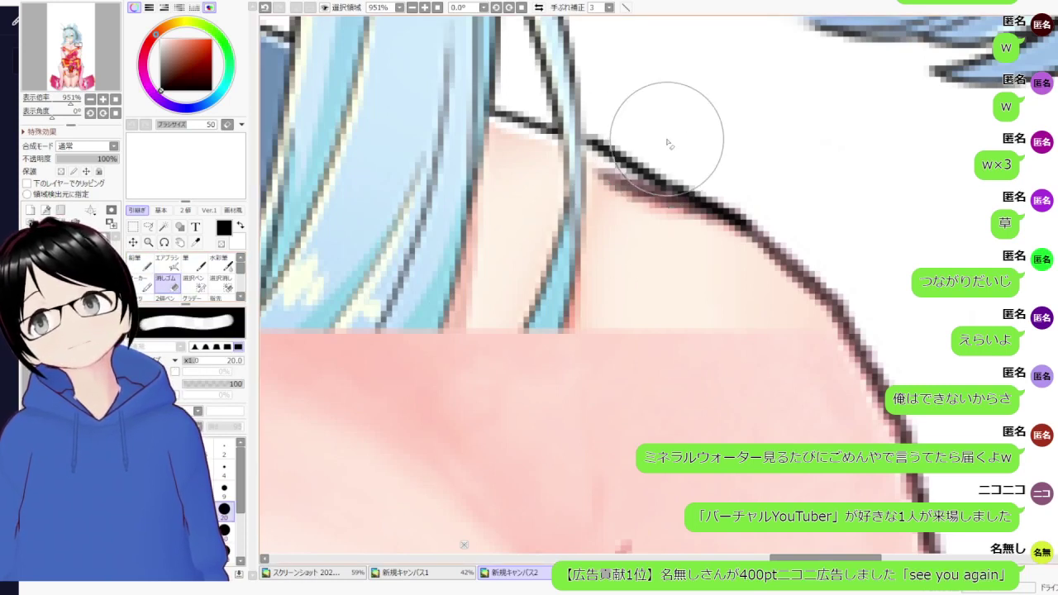
pyautogui.moveTo(638, 123); pyautogui.dragTo(752, 179)
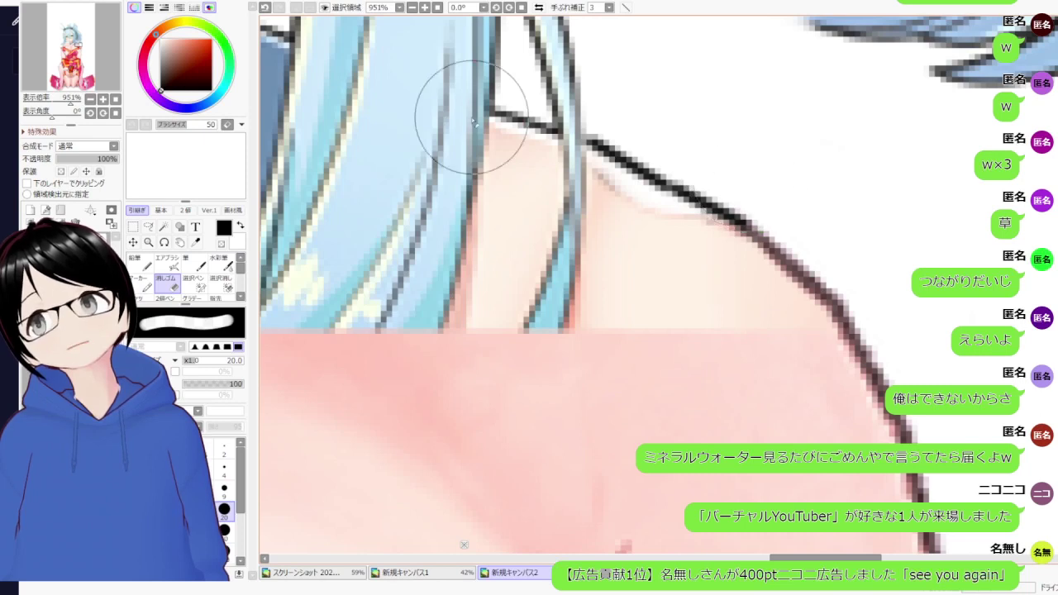
# - Fill the white gap beneath the new shoulder outline with the sampled pale skin tone using the Pencil at size 7
pyautogui.click(141, 263)
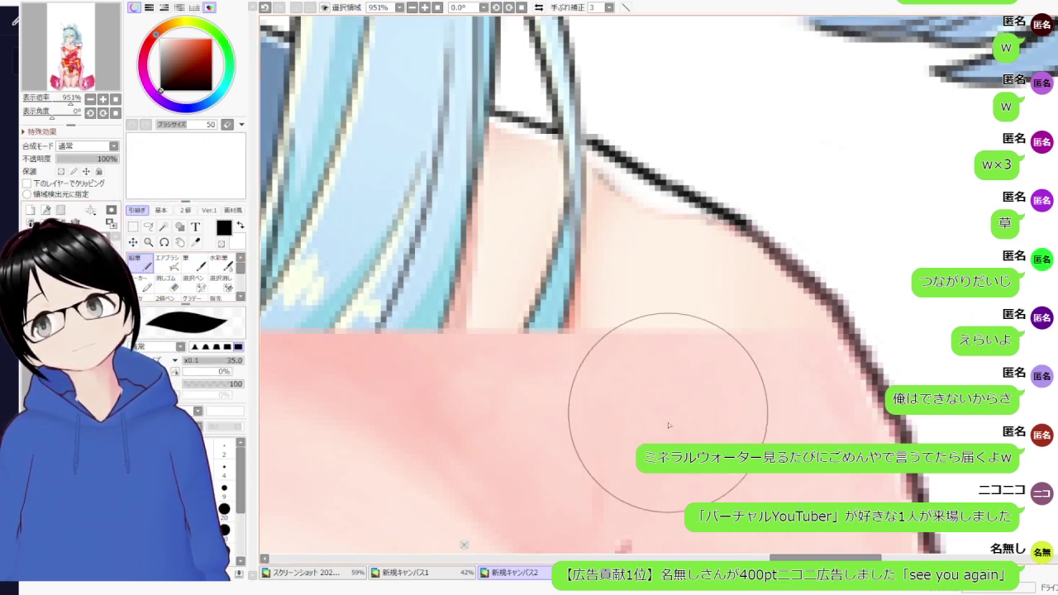
pyautogui.press('[')
pyautogui.press('[')
pyautogui.press('[')
pyautogui.press('[')
pyautogui.press('[')
pyautogui.press('[')
pyautogui.press('[')
pyautogui.press('[')
pyautogui.press('[')
pyautogui.press('[')
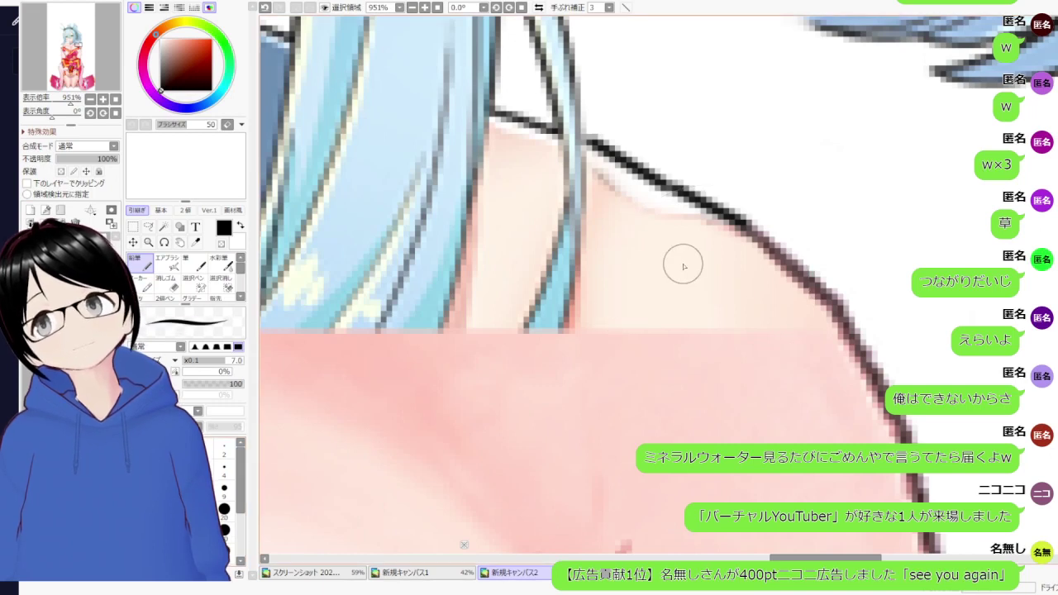
pyautogui.keyDown('alt'); pyautogui.click(683, 267); pyautogui.keyUp('alt')
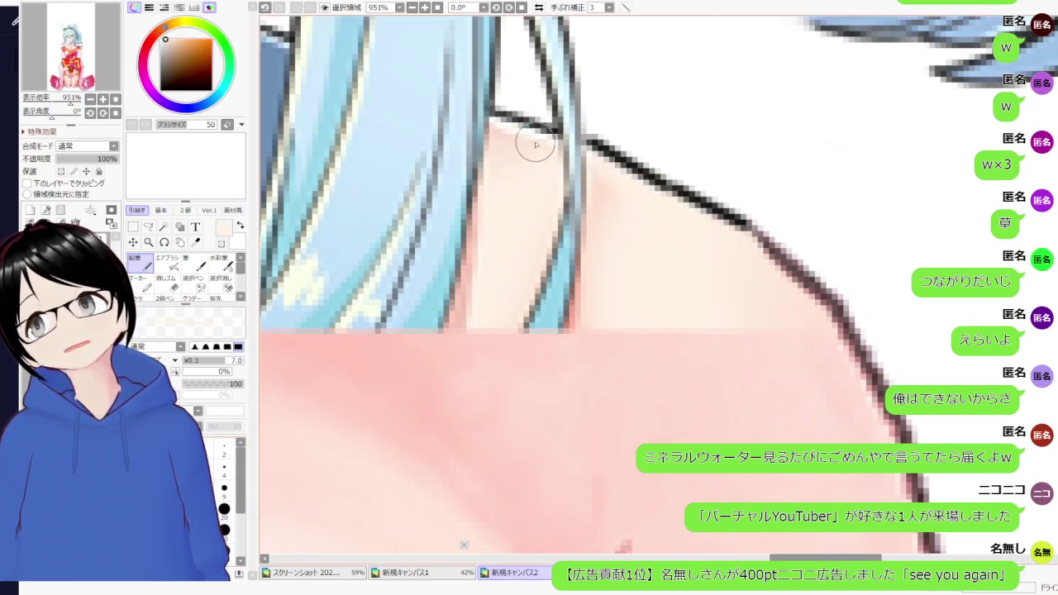
pyautogui.scroll(-5, 522, 302)
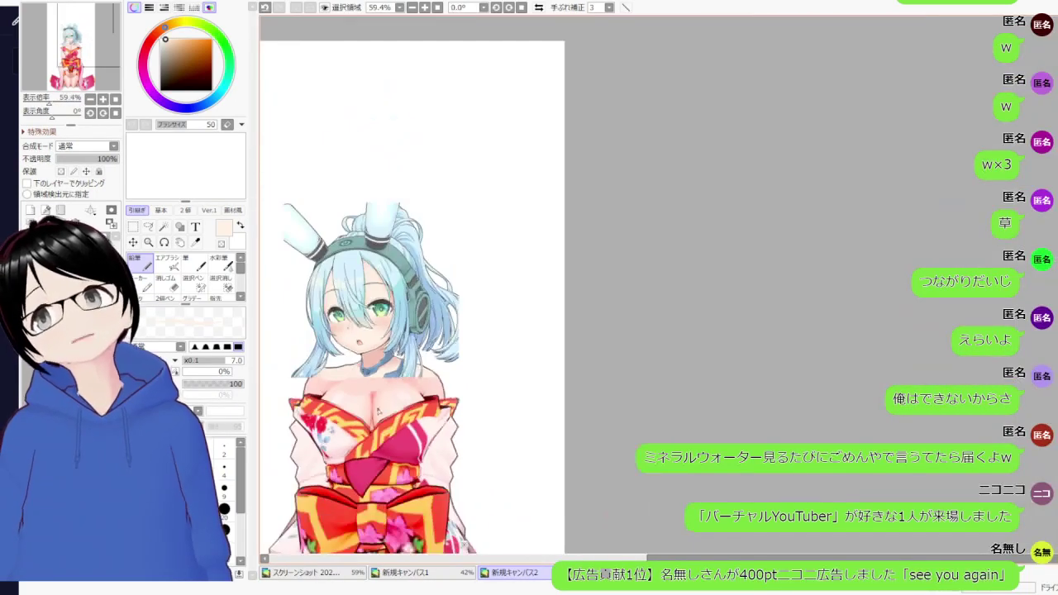
pyautogui.scroll(3, 488, 316)
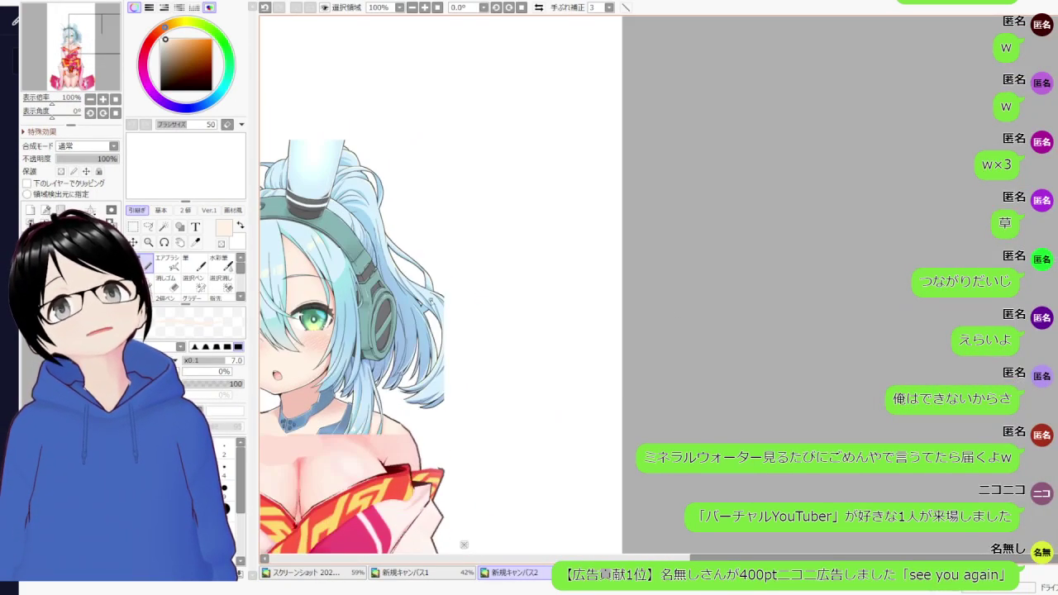
pyautogui.scroll(-4, 441, 331)
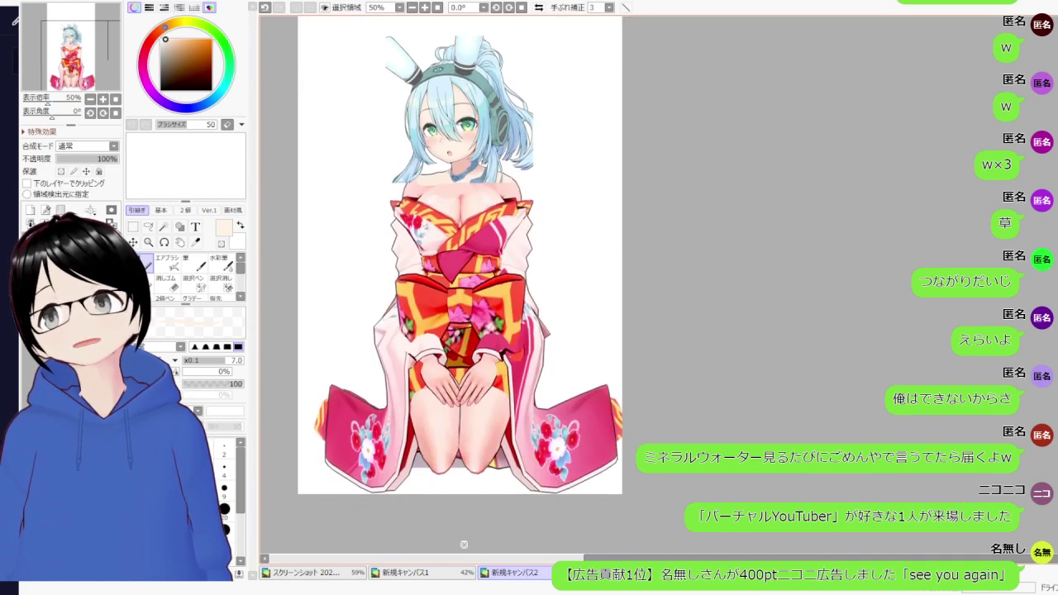
pyautogui.scroll(-1, 669, 310)
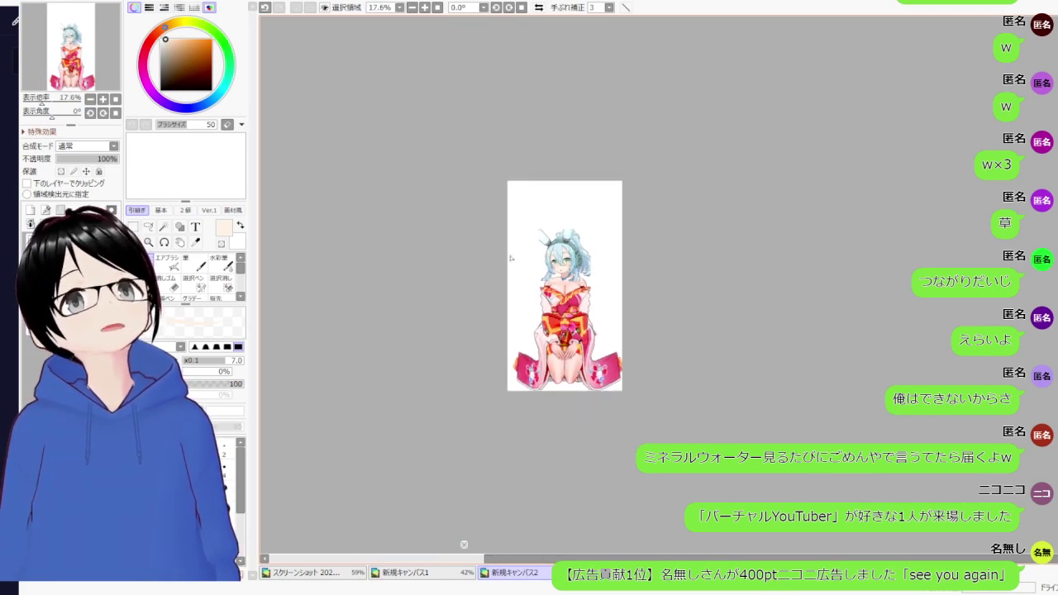
pyautogui.scroll(2, 669, 310)
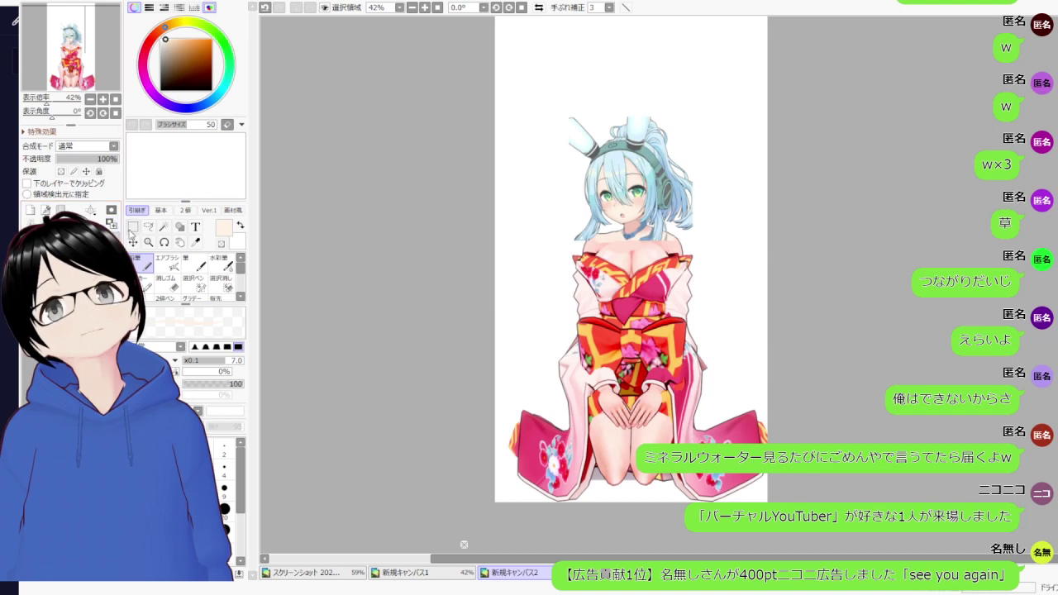
# - Crop the canvas with a rectangular selection around the whole kneeling kimono figure, trimming the empty area above the head, and clear the selection
pyautogui.click(132, 228)
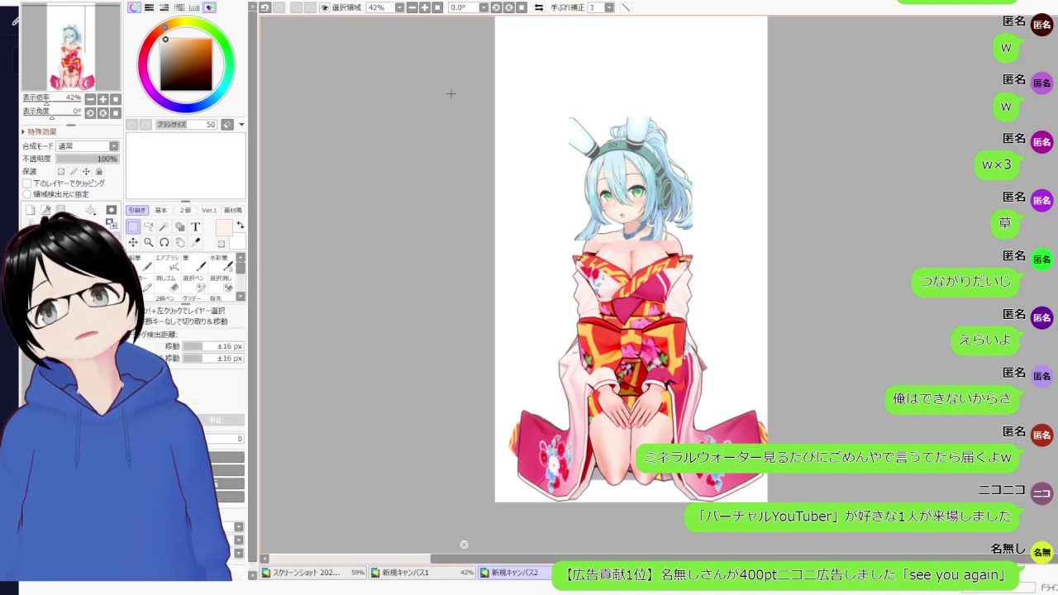
pyautogui.moveTo(451, 93); pyautogui.dragTo(957, 430)
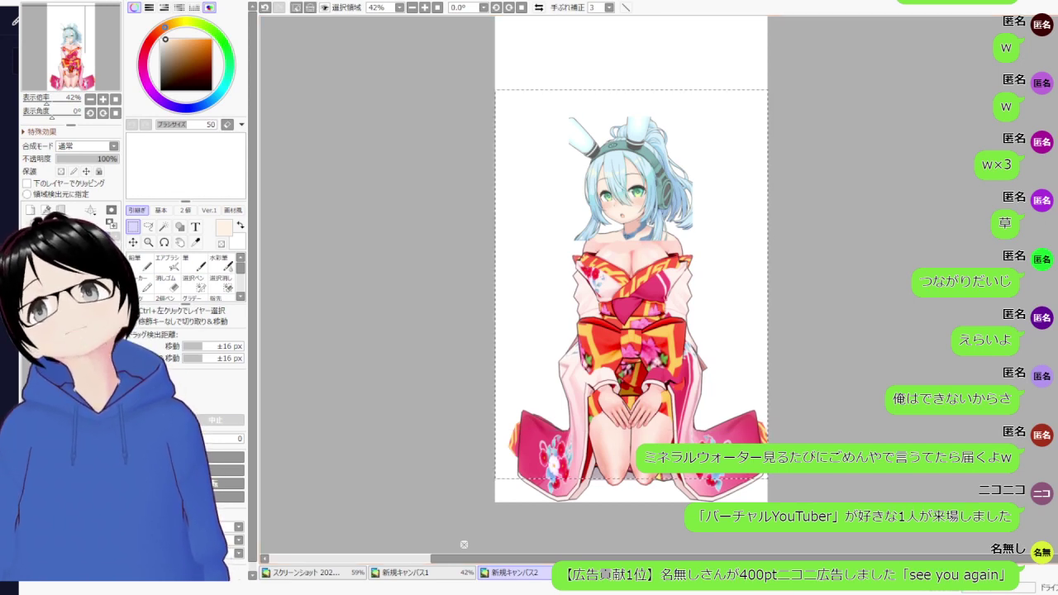
pyautogui.click(500, 118)
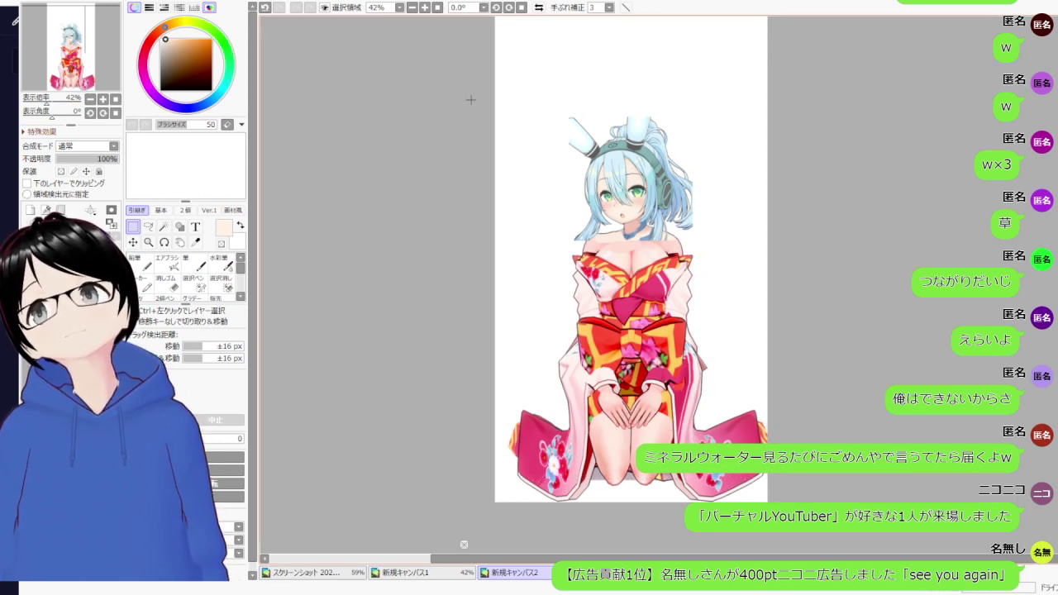
pyautogui.hotkey('ctrl', 'z')
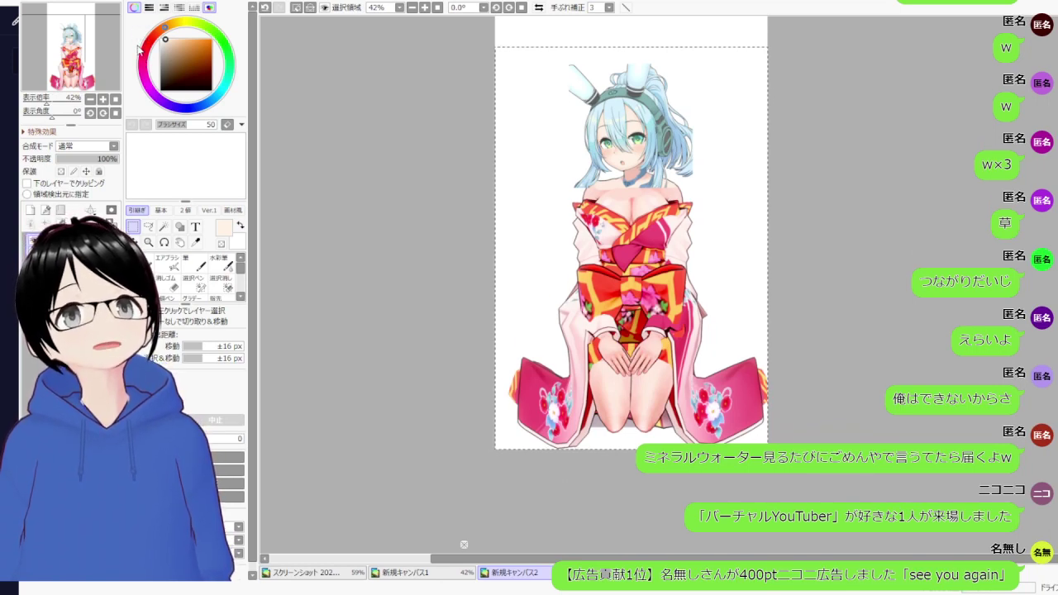
pyautogui.hotkey('ctrl', 'shift', 'x')
pyautogui.hotkey('ctrl', 'd')
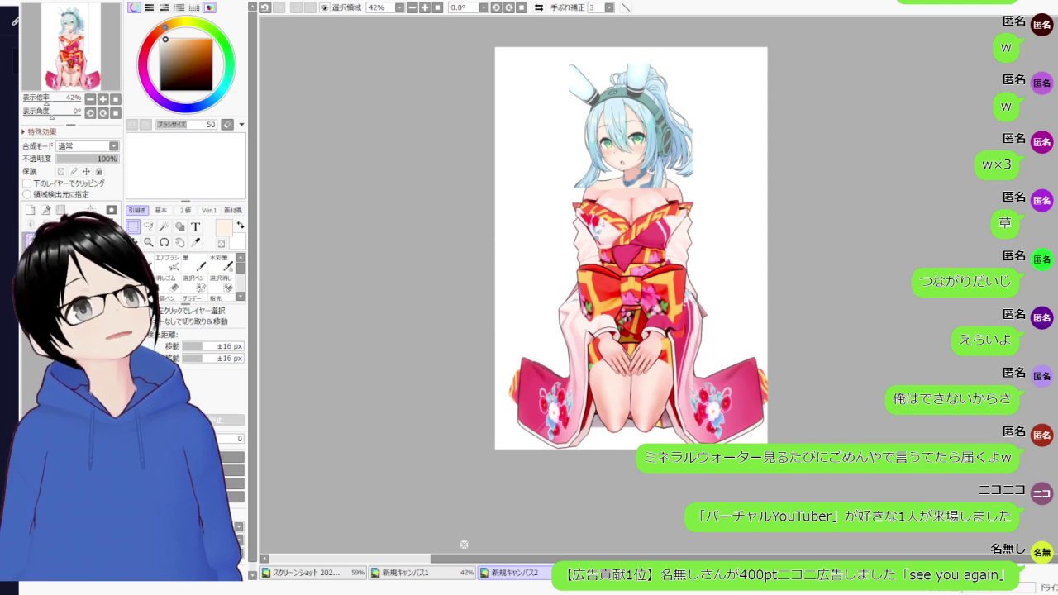
# - Switch to the AI image generator in the browser and upload the edited kimono picture as the source image
pyautogui.hotkey('alt', 'Tab')
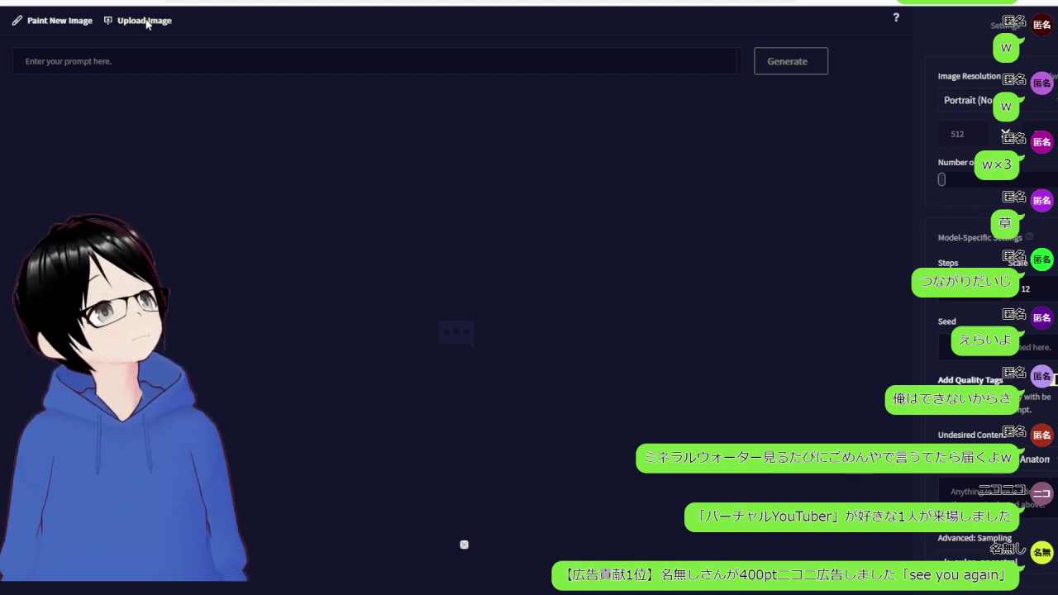
pyautogui.doubleClick(137, 56)
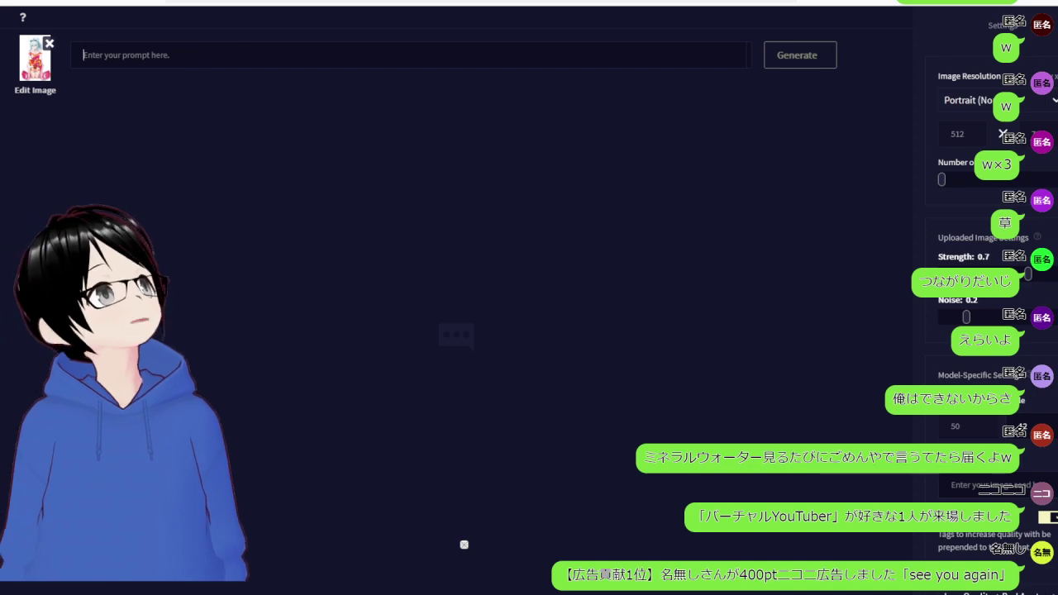
# - Search the web for the Magic Generator prompt builder in a new tab and open its site
pyautogui.hotkey('ctrl', 't')
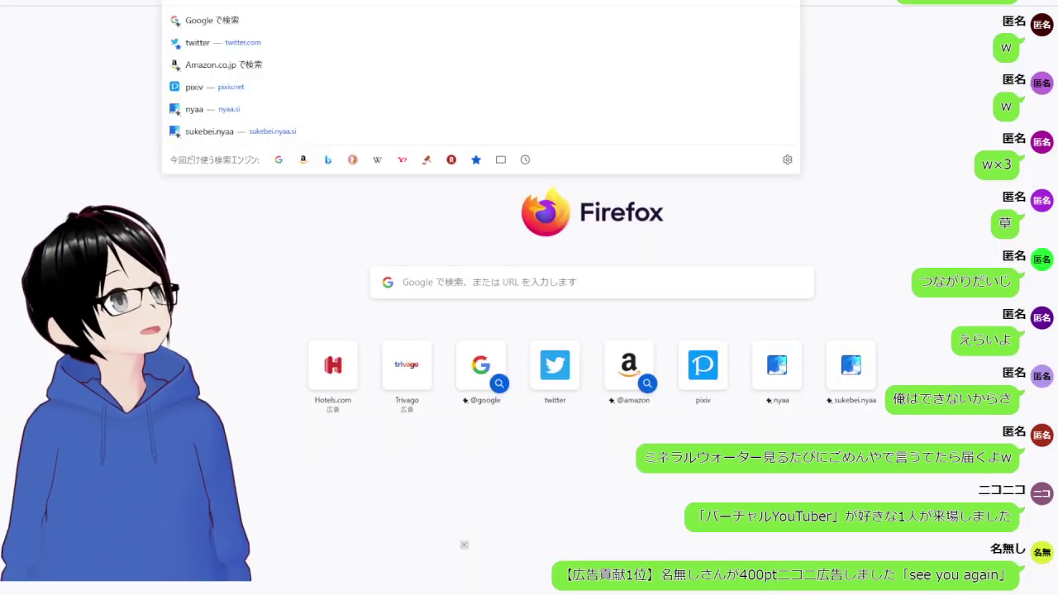
pyautogui.write('gagic')
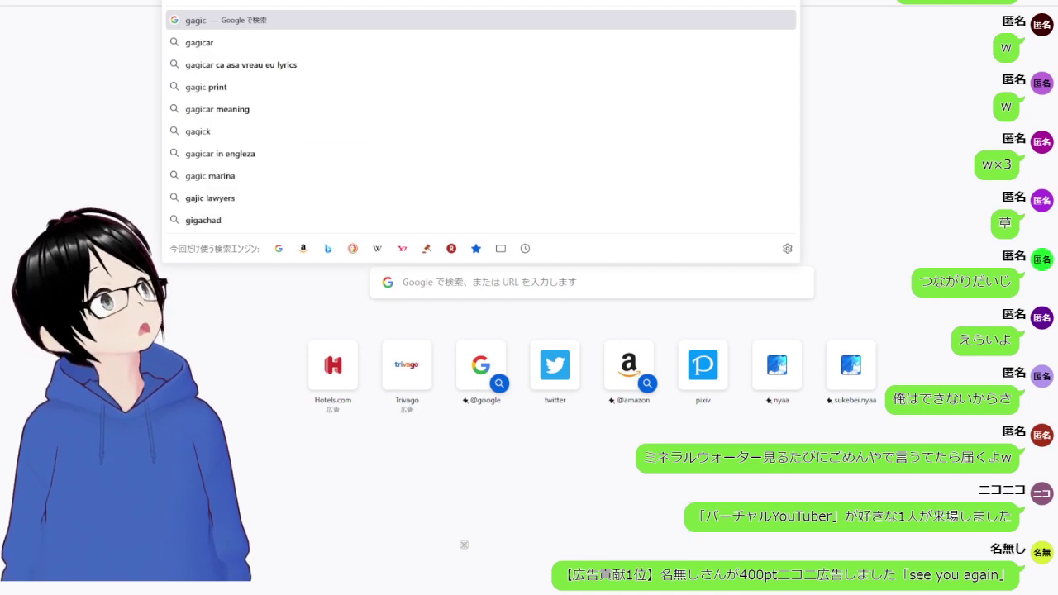
pyautogui.write(' ge')
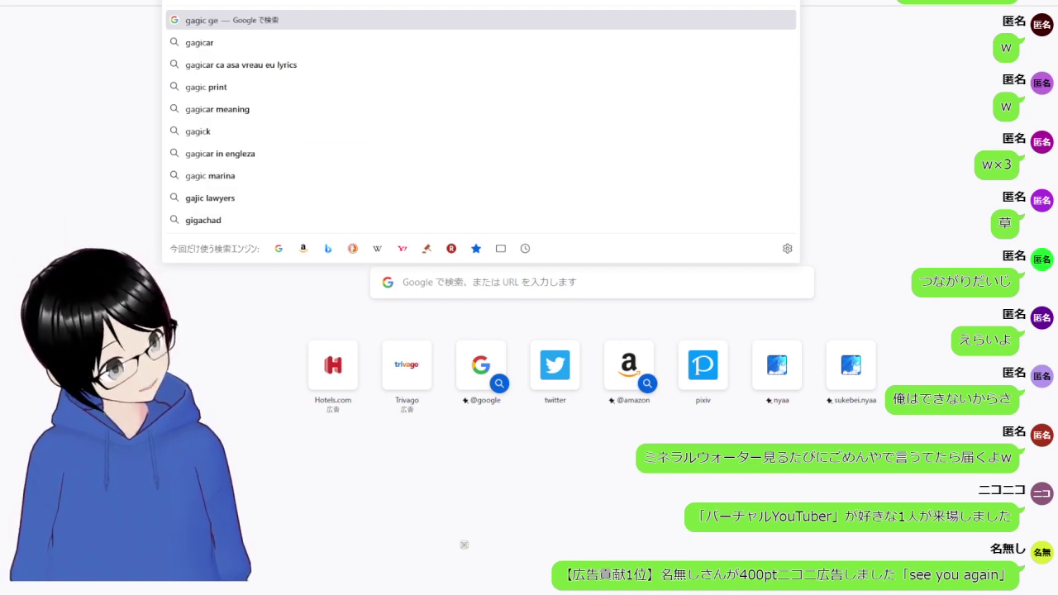
pyautogui.write('neratot')
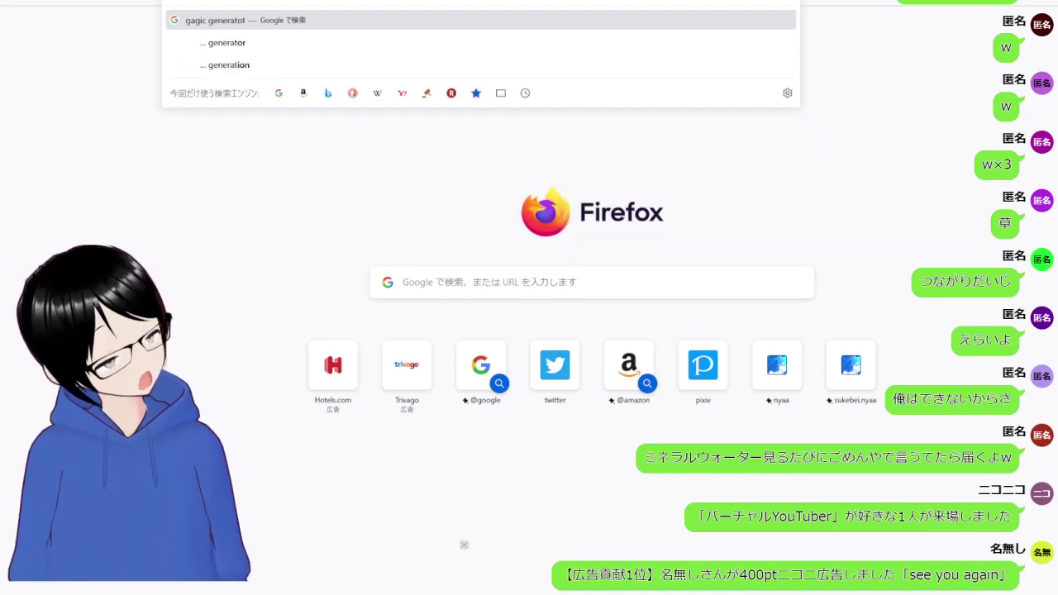
pyautogui.press('Return')
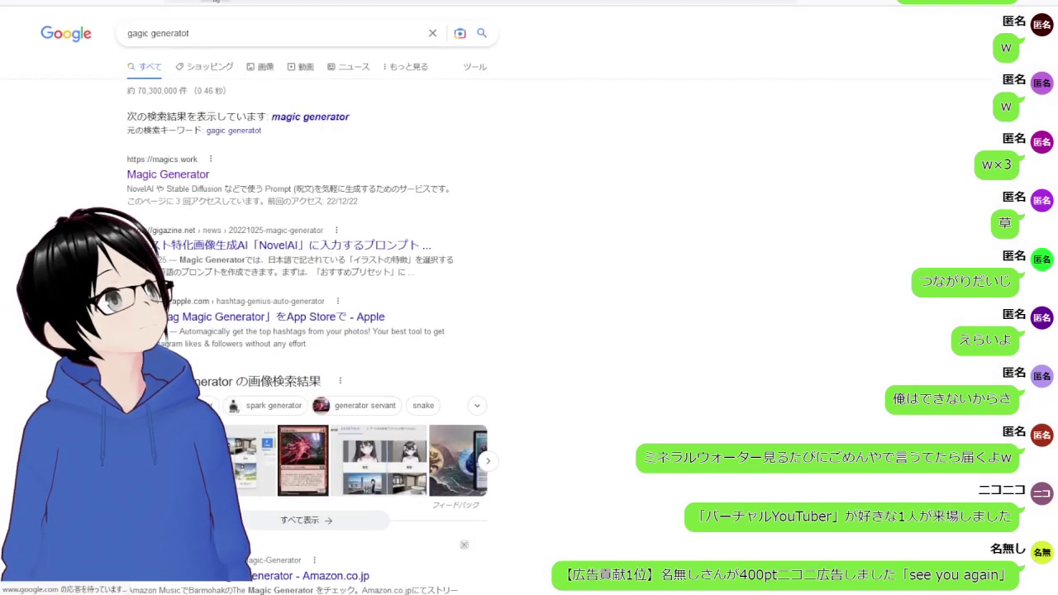
pyautogui.click(187, 179)
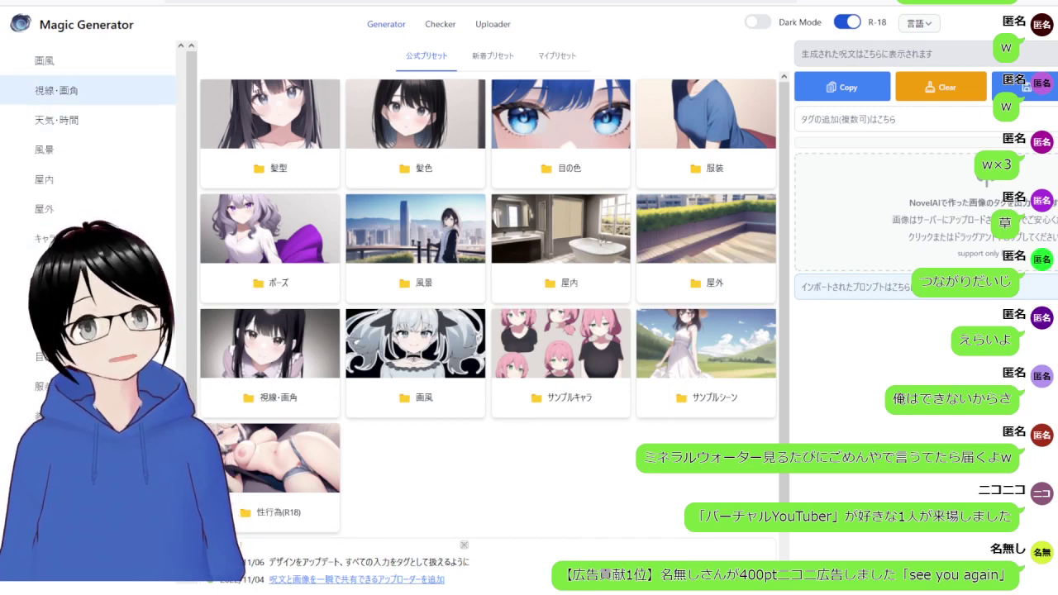
# - Turn off R-18 content and add the 正面 preset from the 視線・画角 category to the prompt
pyautogui.click(862, 26)
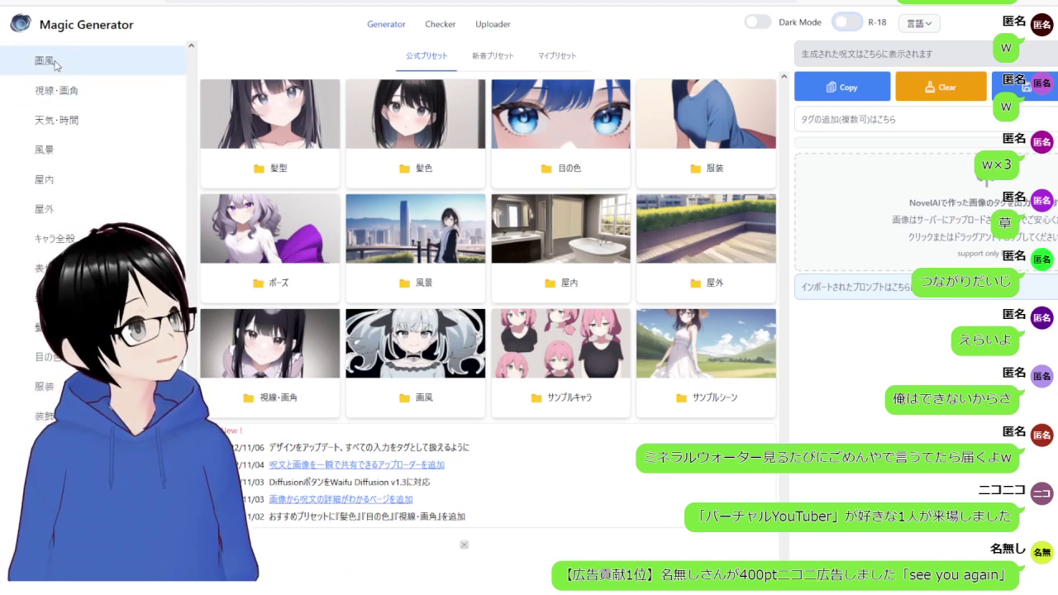
pyautogui.click(87, 130)
pyautogui.click(88, 92)
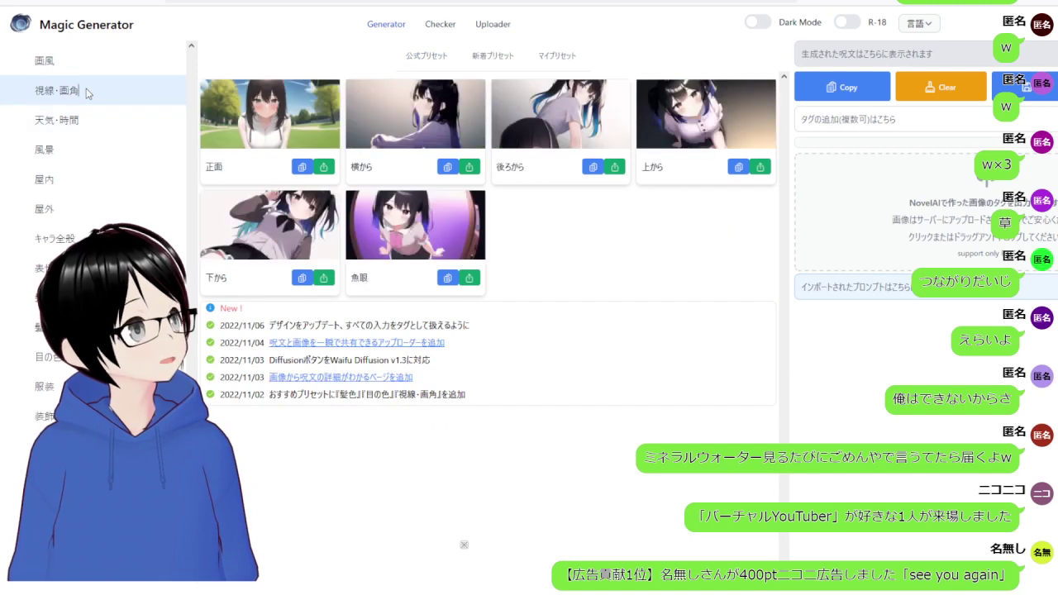
pyautogui.click(323, 167)
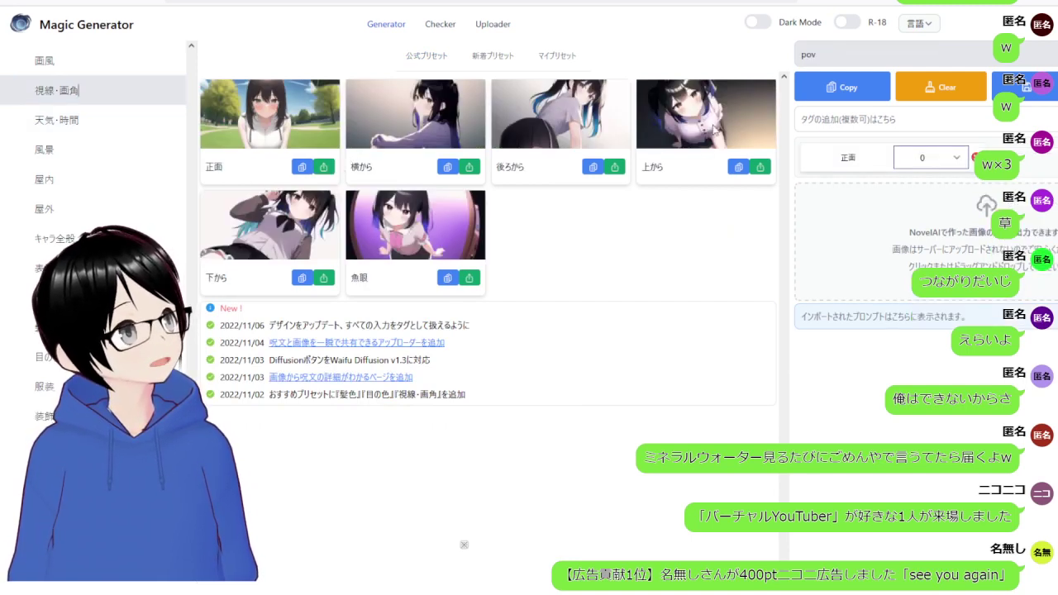
# - Look through the weather, scenery and outdoor categories, add the 1人の女の子 preset from キャラ全般 to the prompt, and open the facial expression presets
pyautogui.click(95, 124)
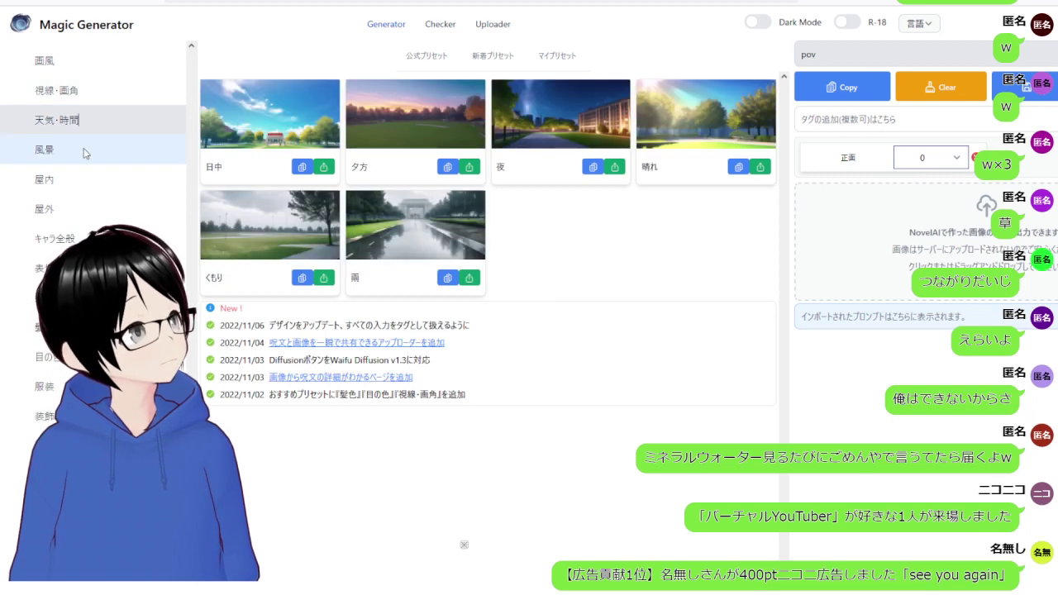
pyautogui.click(85, 153)
pyautogui.click(88, 208)
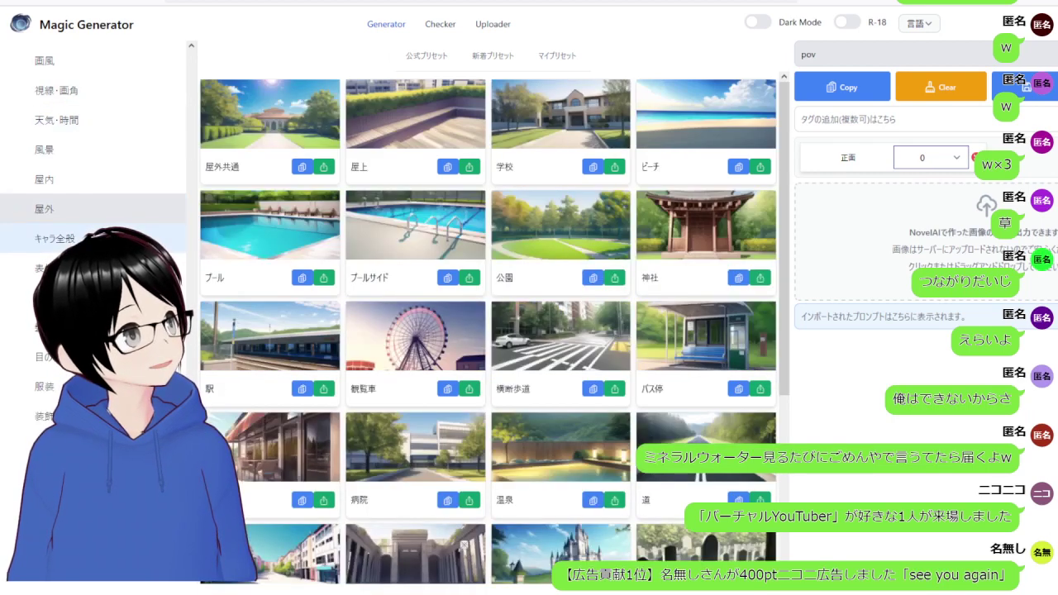
pyautogui.click(74, 239)
pyautogui.click(302, 167)
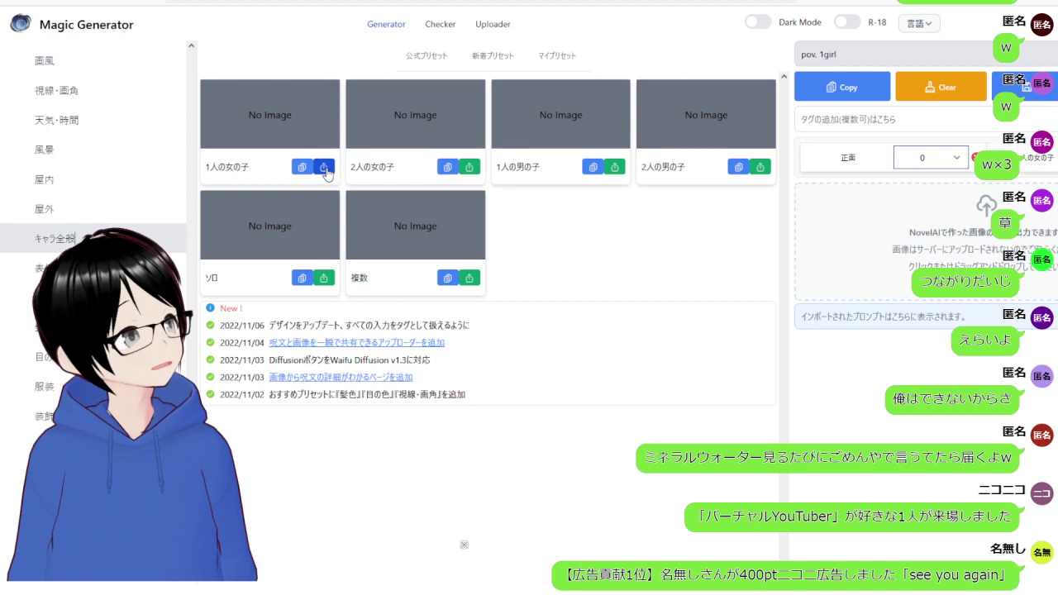
pyautogui.click(73, 268)
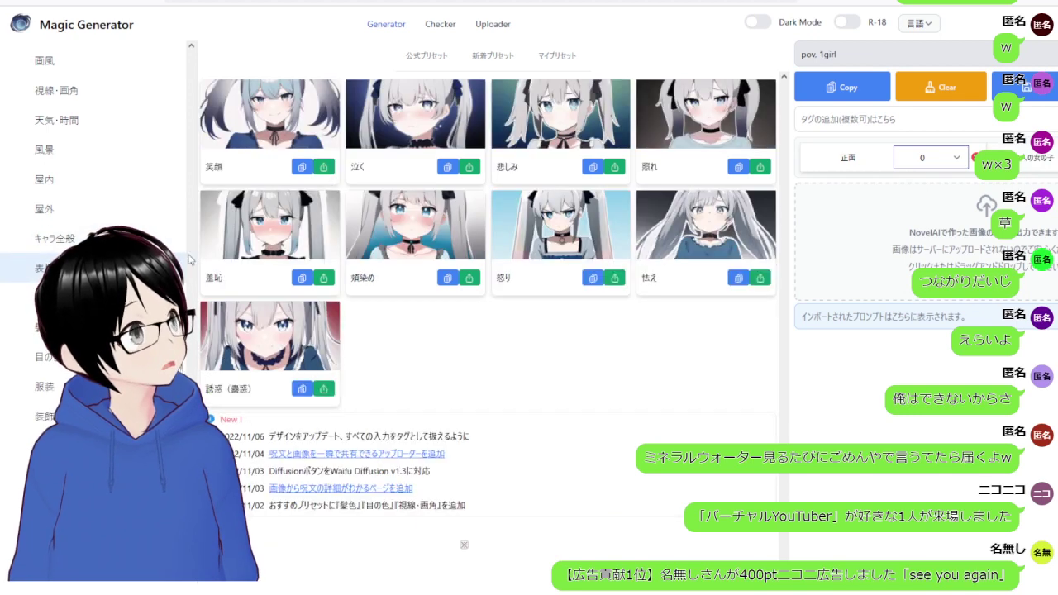